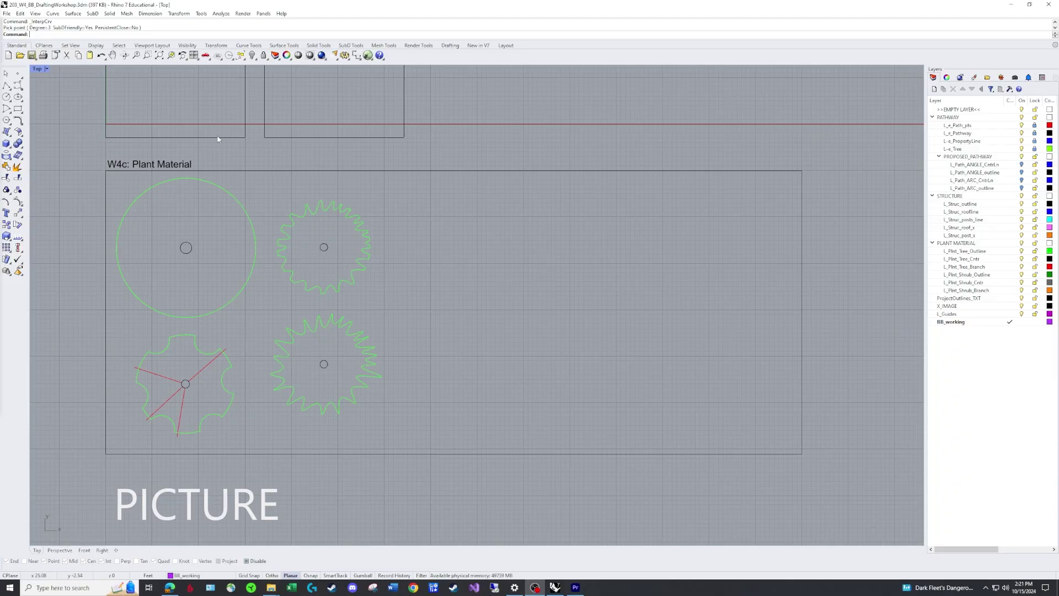
Insert the Evergreens_from_landscape-graphics image as a picture over the empty area of the W4c: Plant Material frame.
click(57, 35)
text(Picture)
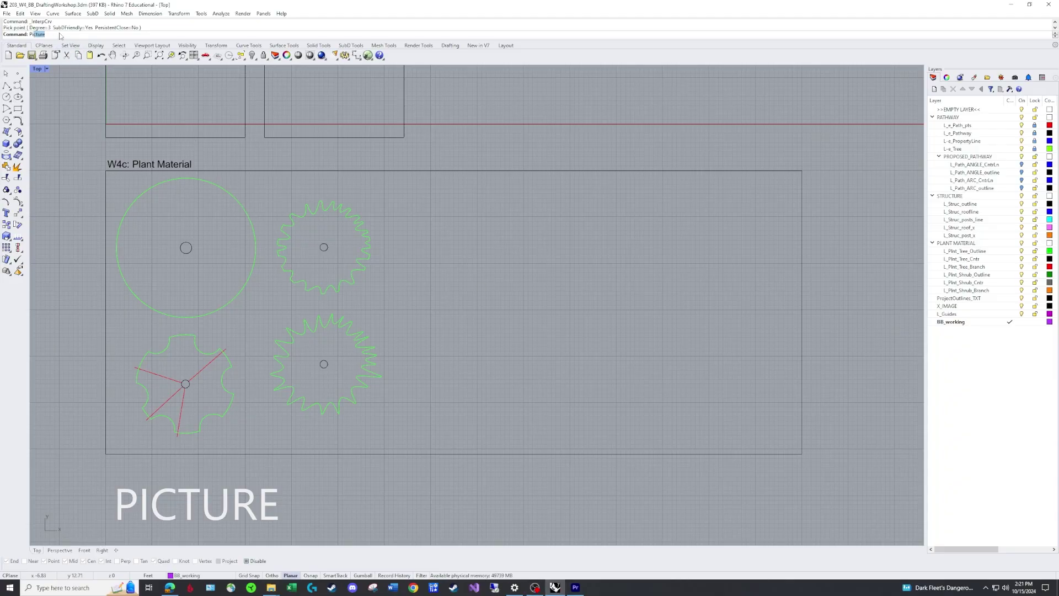
key(Return)
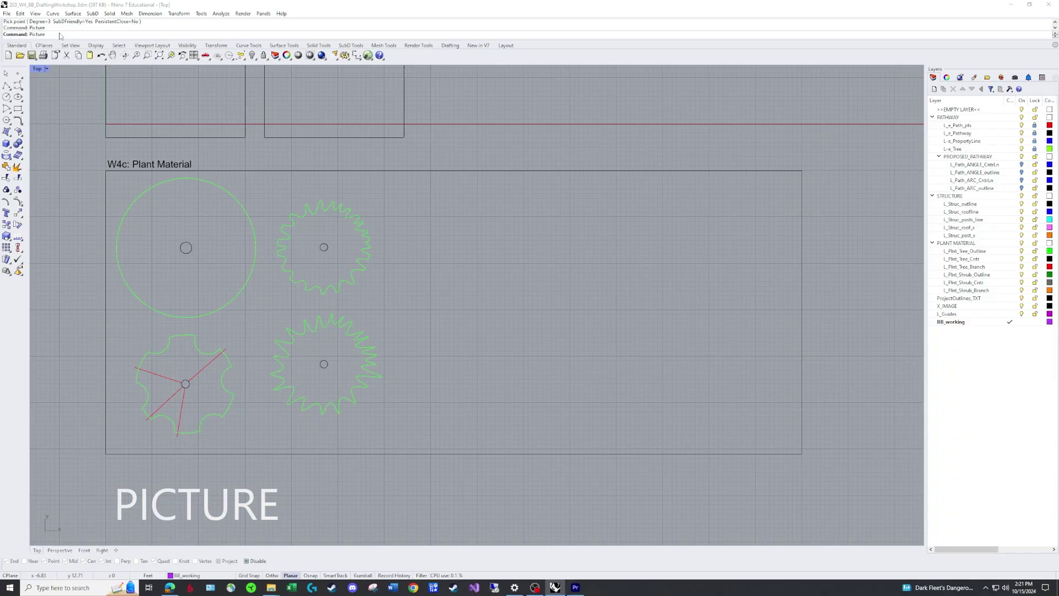
click(603, 251)
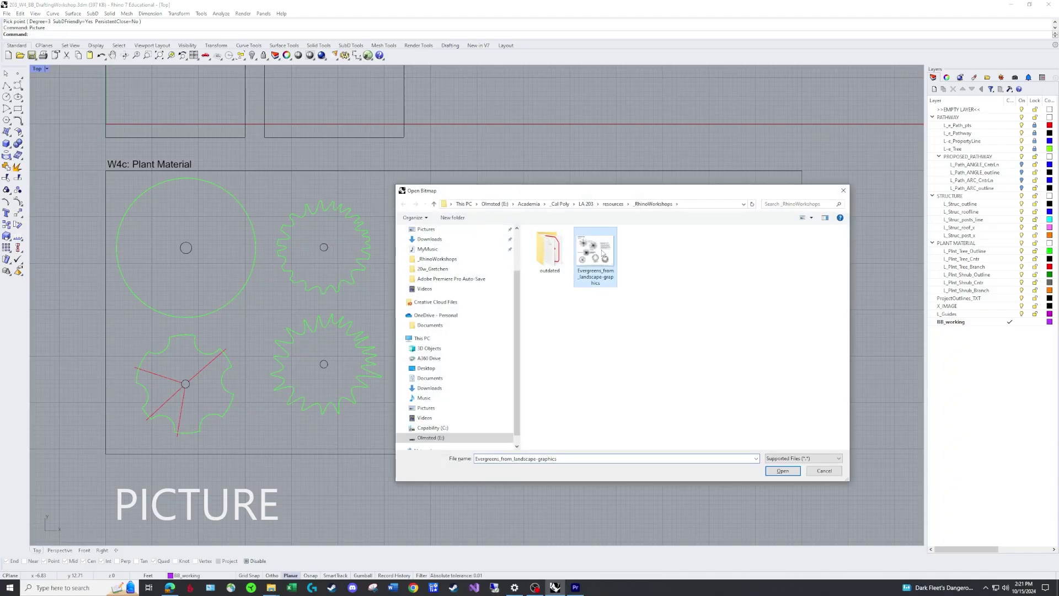
click(783, 470)
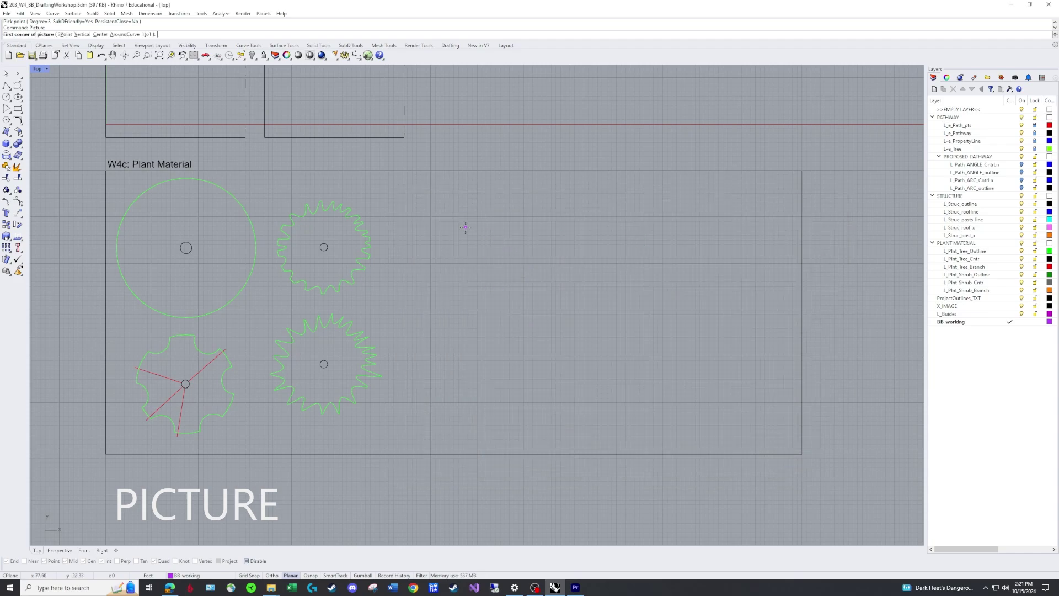
click(427, 204)
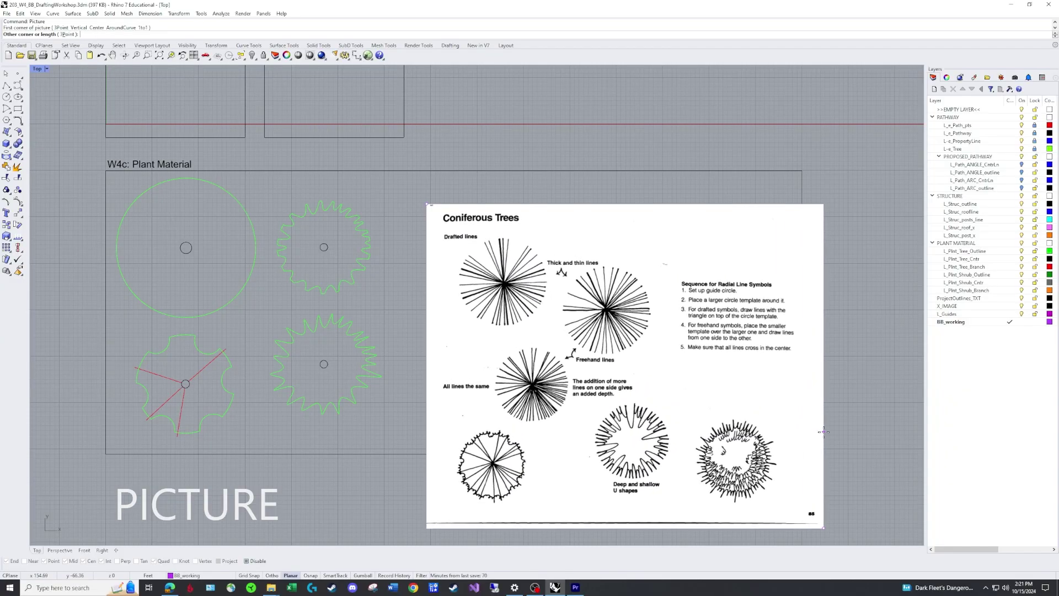
click(824, 432)
Move the Coniferous Trees picture up and slightly left so its upper edge sits just inside the frame's upper edge.
text(m)
key(space)
drag(527, 194, 484, 245)
key(space)
click(509, 242)
click(492, 214)
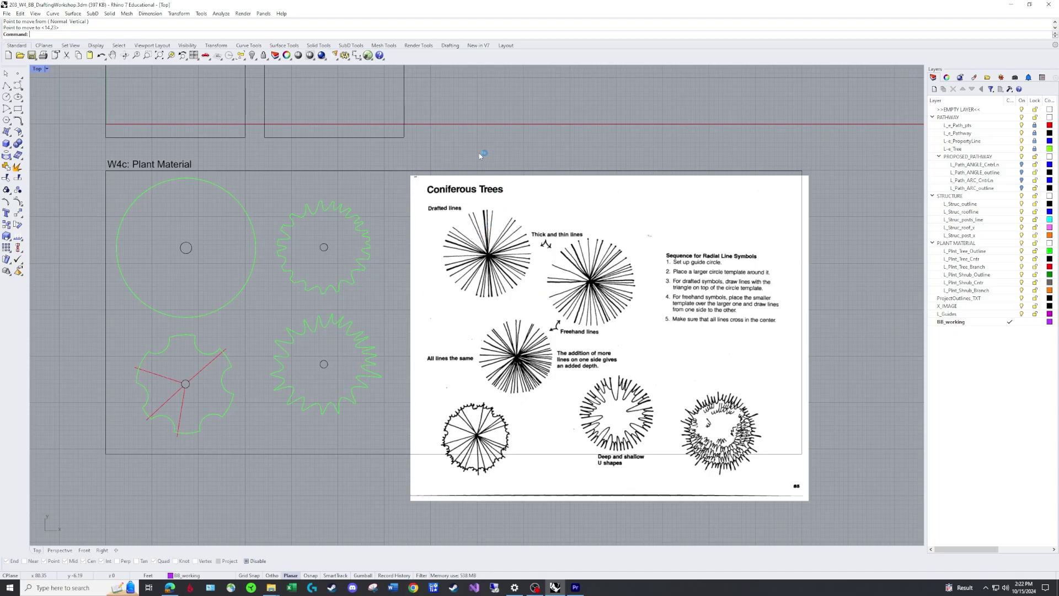
Draw a horizontal polyline about 18.7 feet long across the full width of the Drafted lines tree symbol.
scroll(496, 252, up, 3)
scroll(484, 260, up, 4)
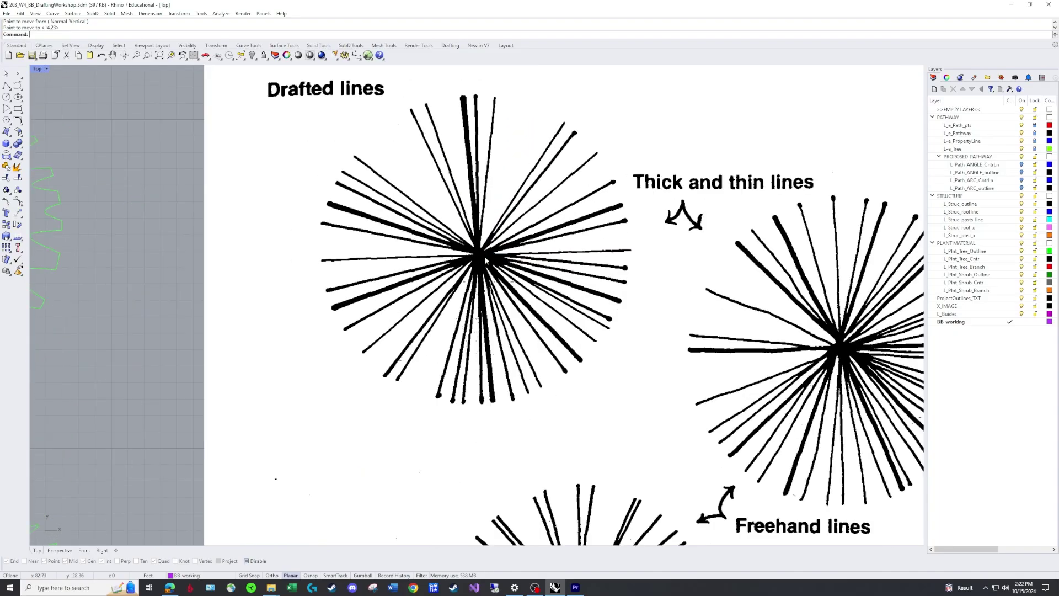
text(PL)
key(Return)
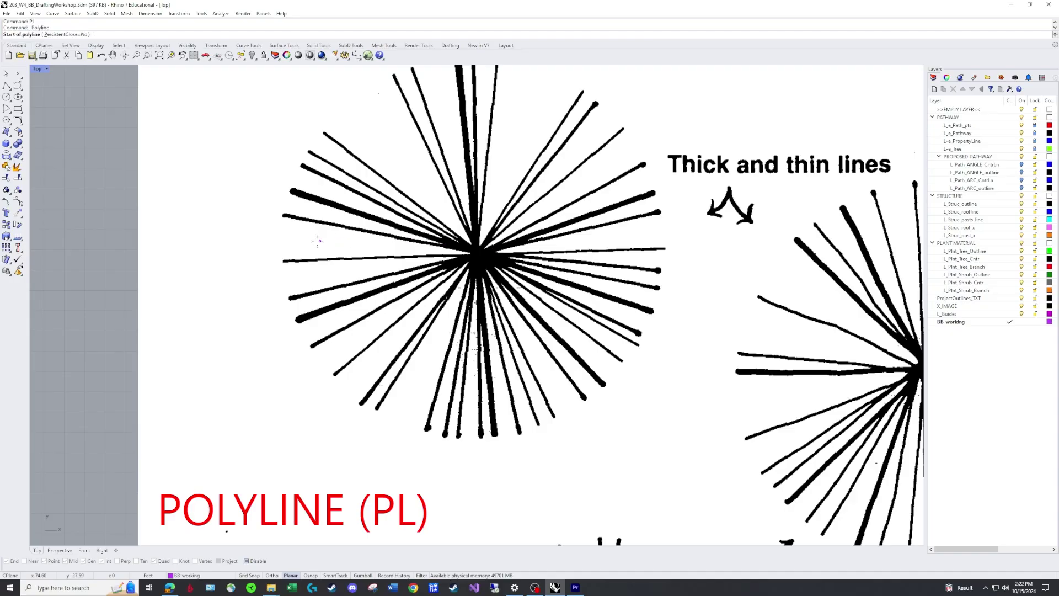
click(282, 246)
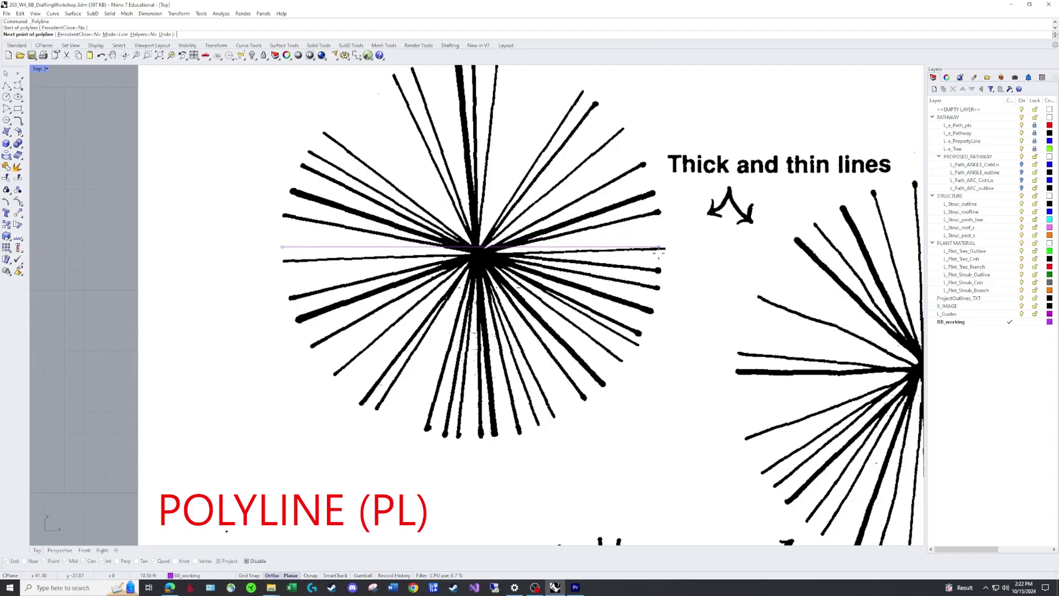
click(663, 248)
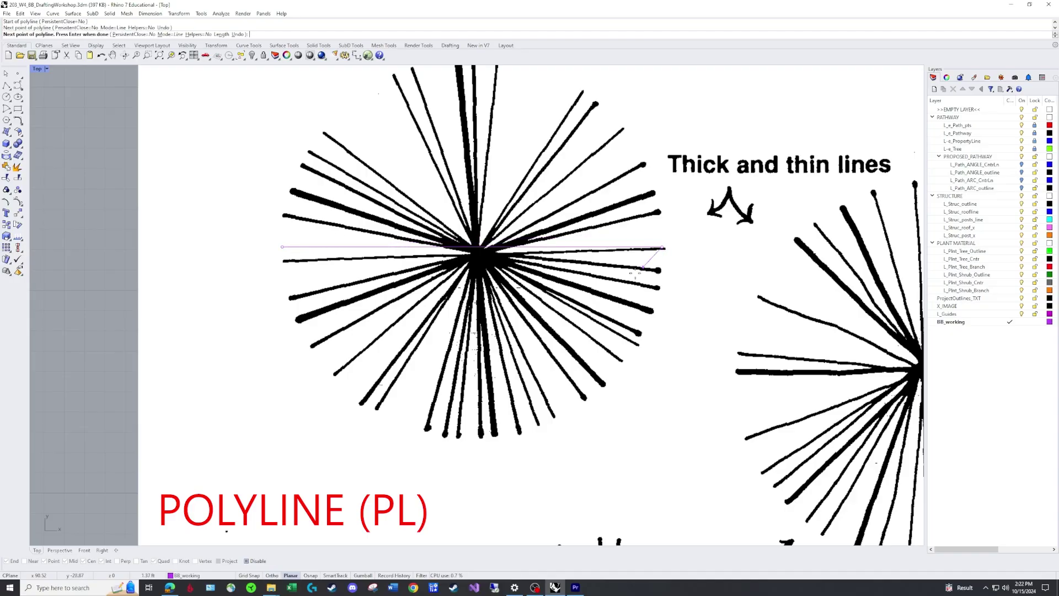
key(Return)
Move the horizontal line slightly down so it passes through the centre of the Drafted lines tree symbol.
click(475, 248)
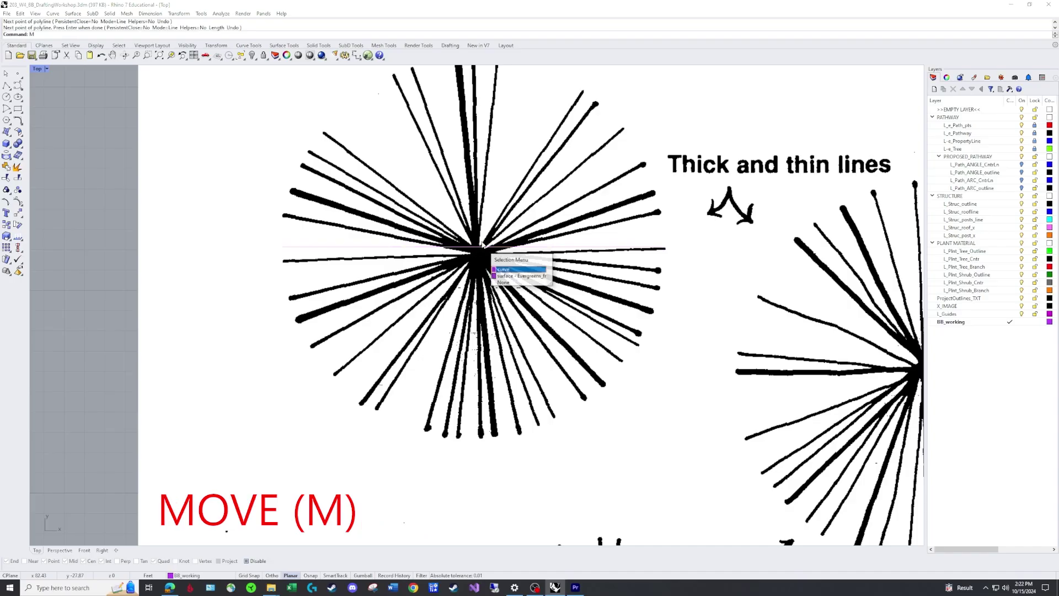
text(M)
key(Return)
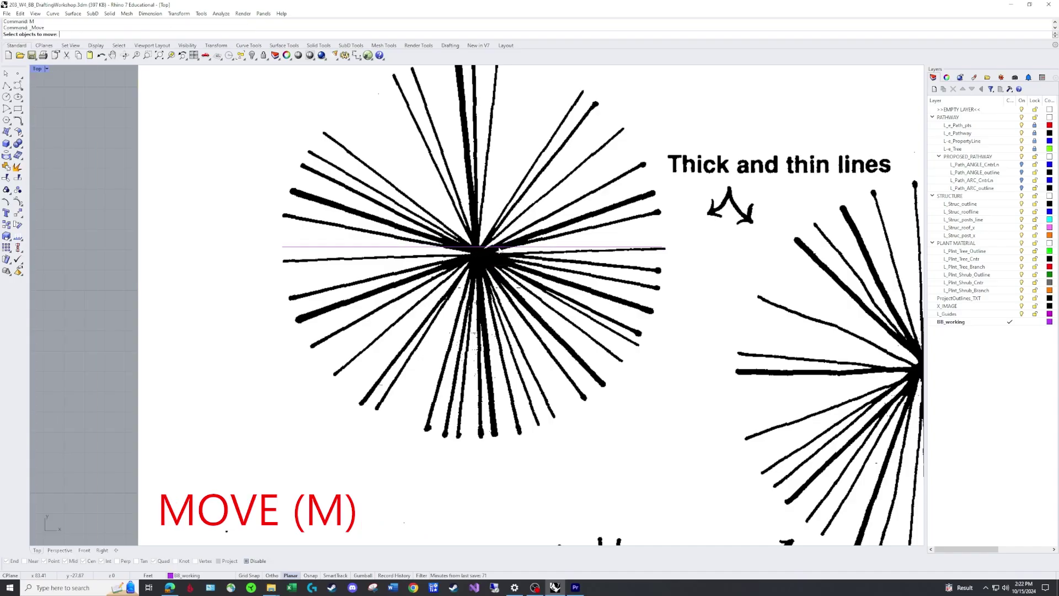
key(Return)
click(496, 200)
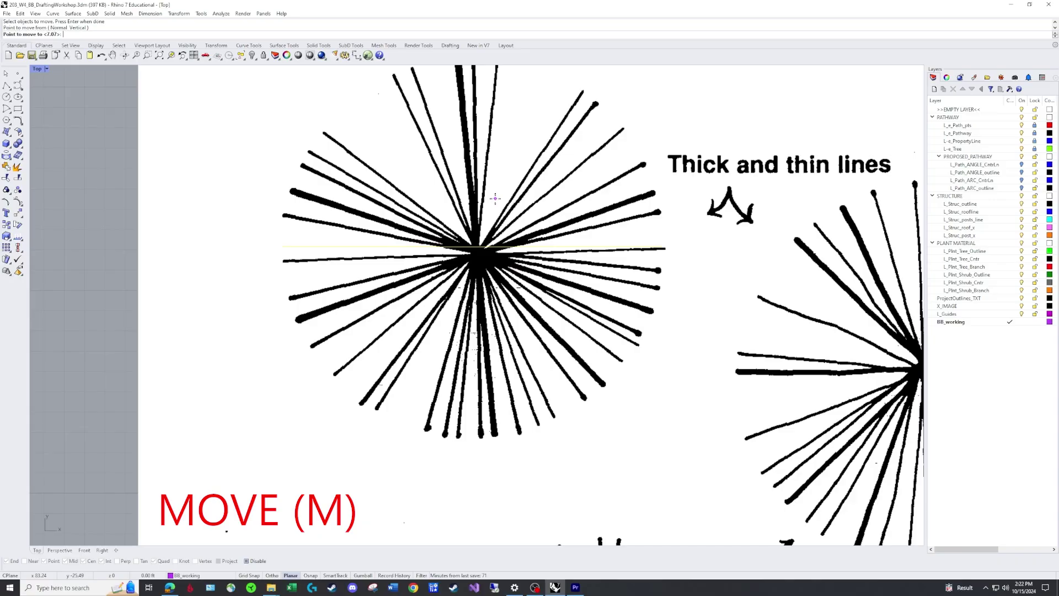
shift+click(496, 206)
Try shifting the picture right, away from the guide line, and undo that move.
scroll(540, 273, down, 3)
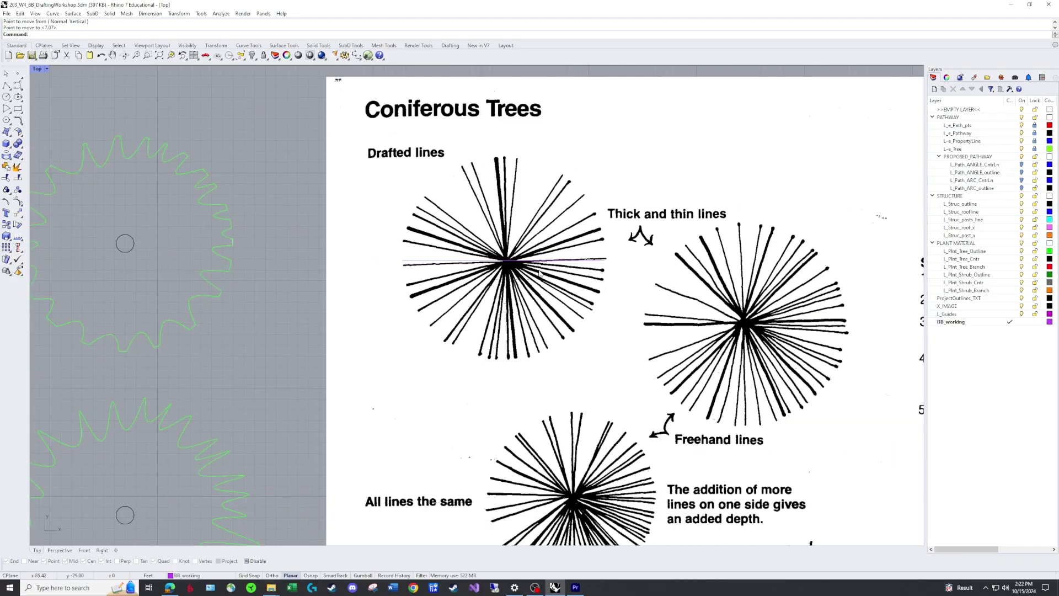
scroll(393, 160, down, 3)
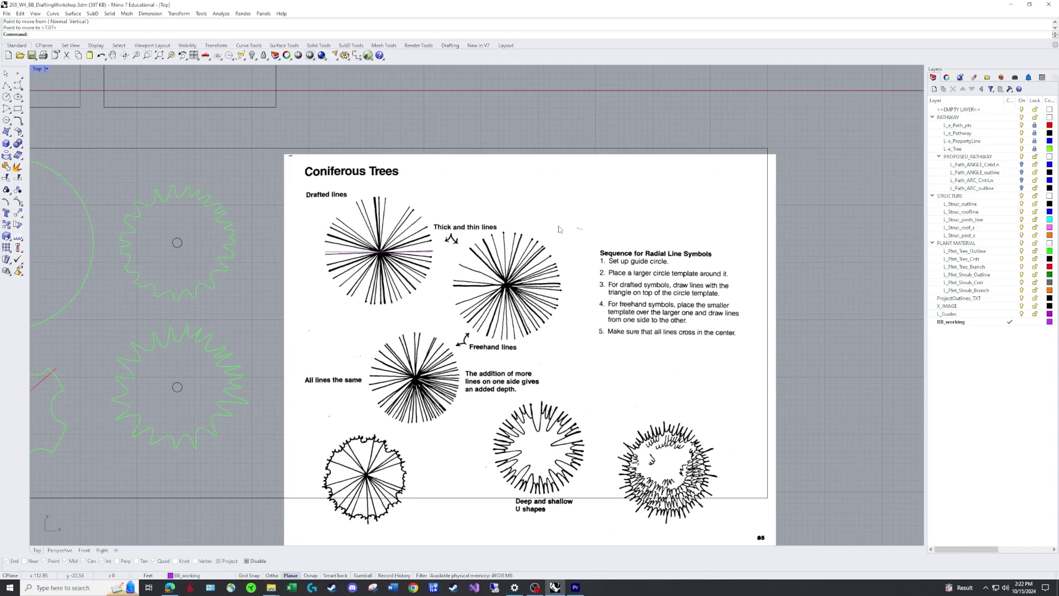
click(435, 238)
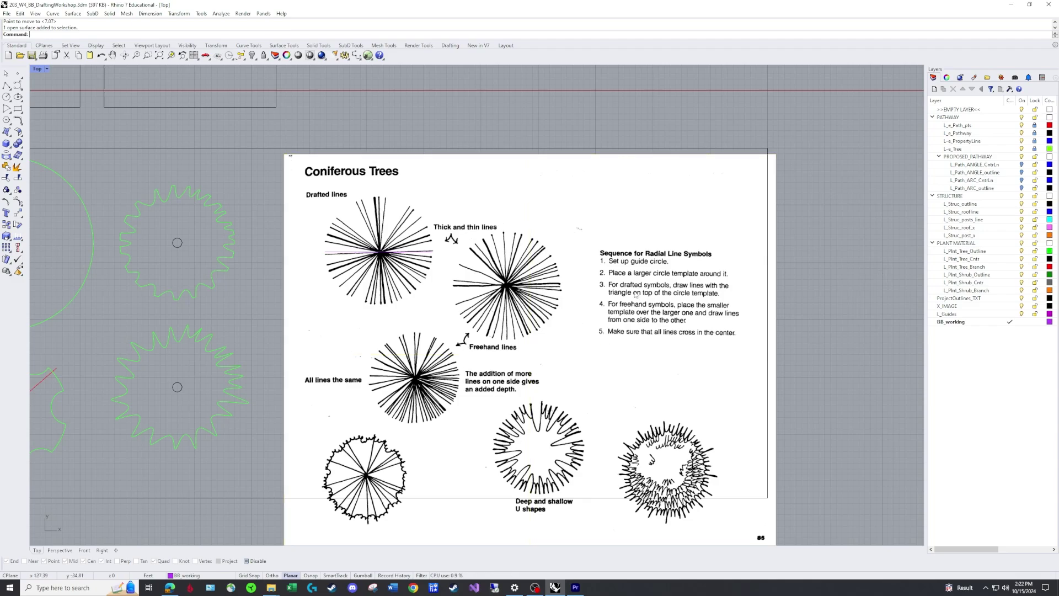
drag(537, 297, 680, 294)
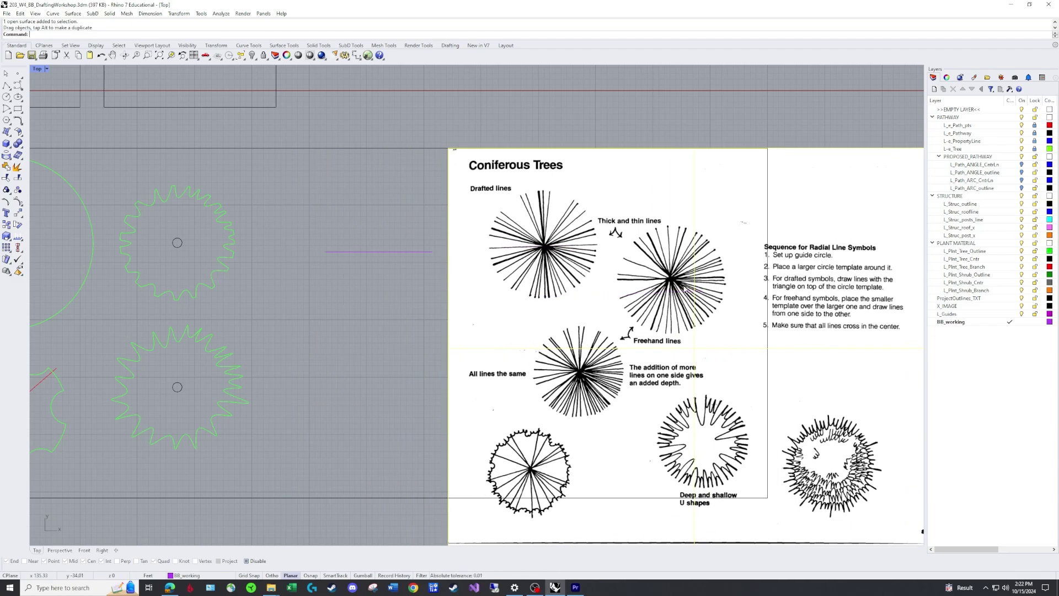
key(ctrl+z)
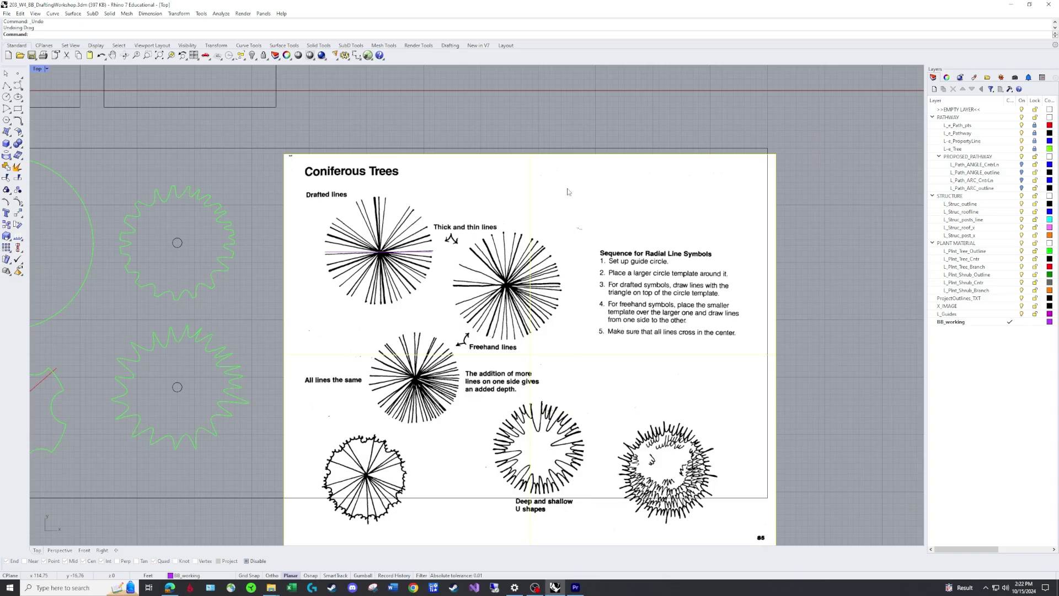
Turn on object snaps and measure the distance between the two ends of the horizontal guide line.
right_drag(469, 292, 571, 302)
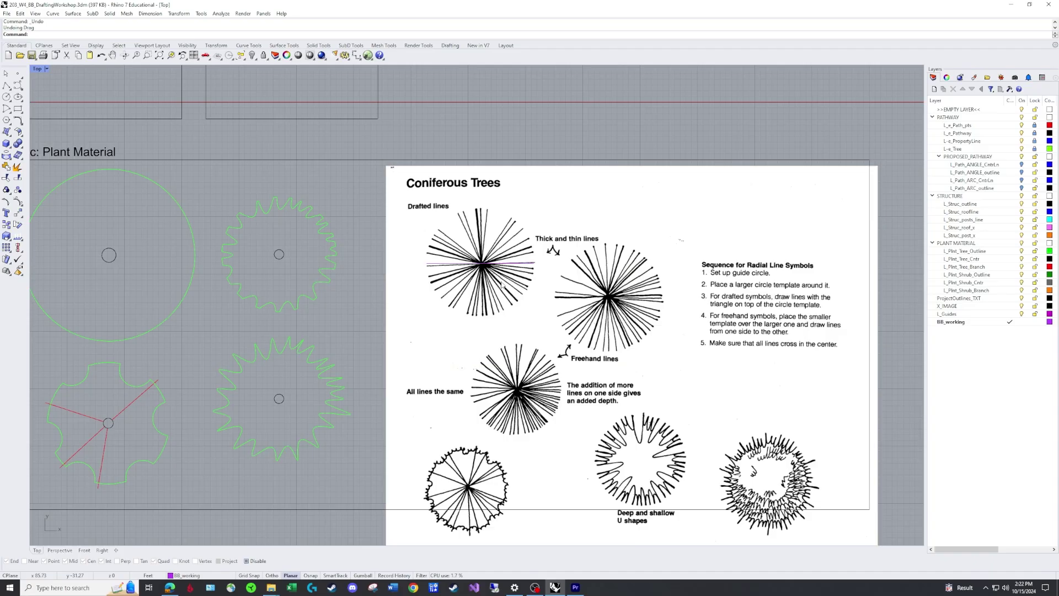
scroll(480, 257, up, 10)
scroll(485, 273, down, 4)
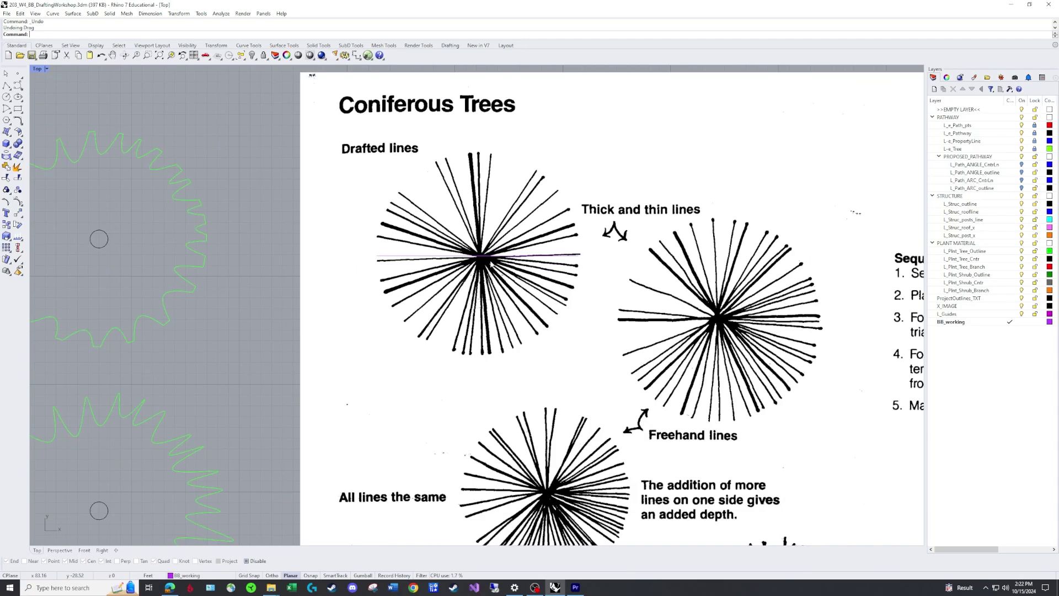
scroll(491, 303, up, 1)
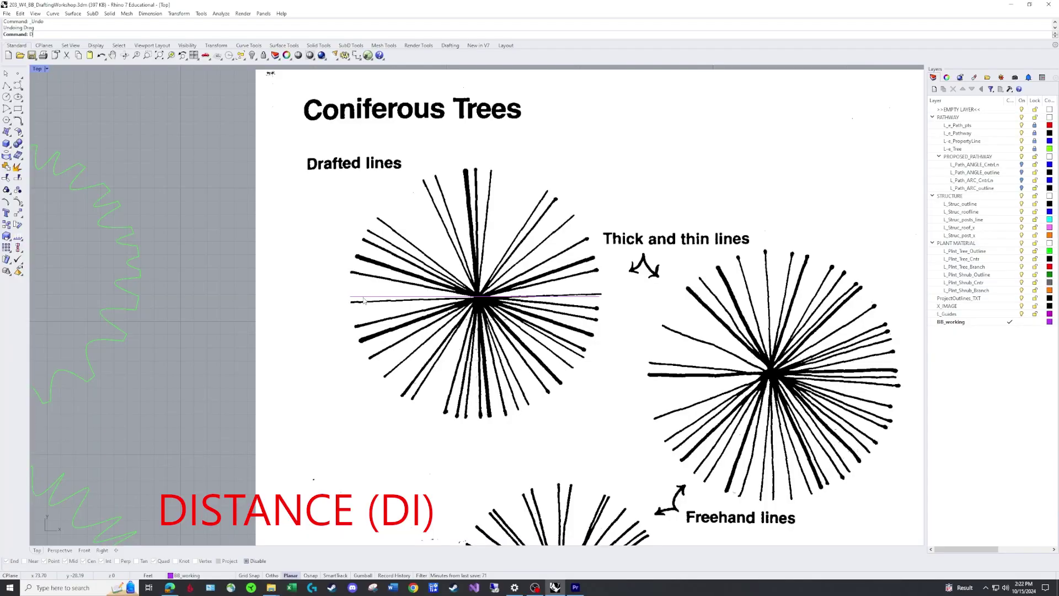
key(Return)
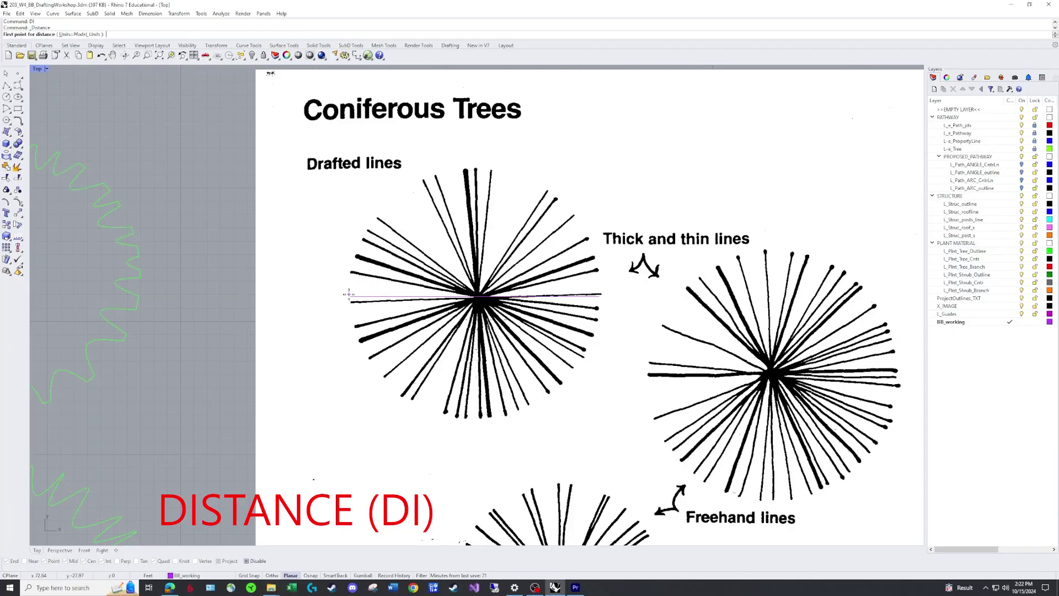
click(350, 299)
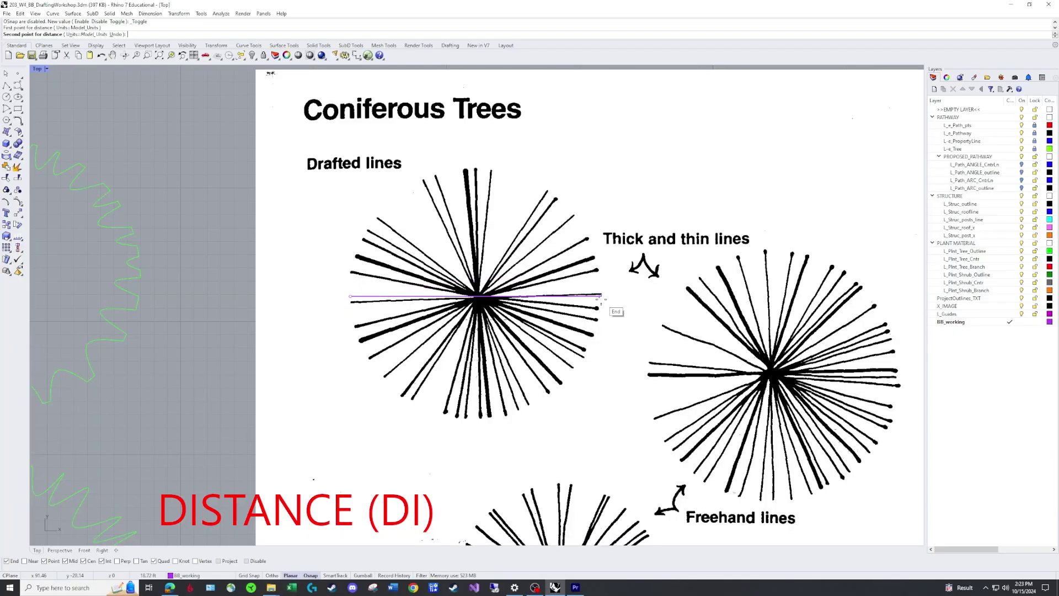
click(602, 301)
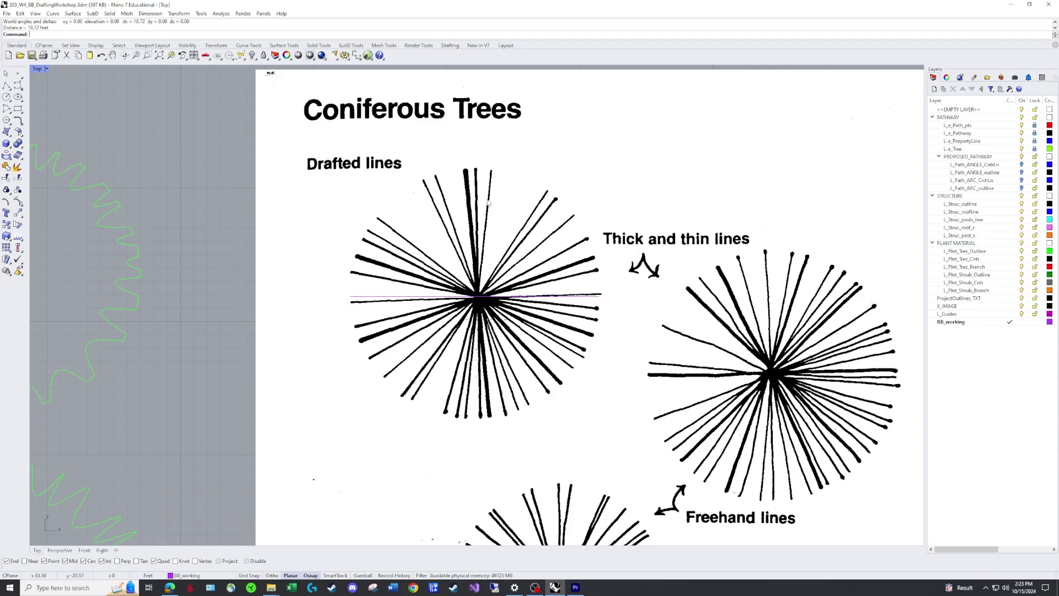
Scale the picture and guide line together from the line's left end, using the line's full length as reference, to 24 feet.
scroll(489, 202, down, 5)
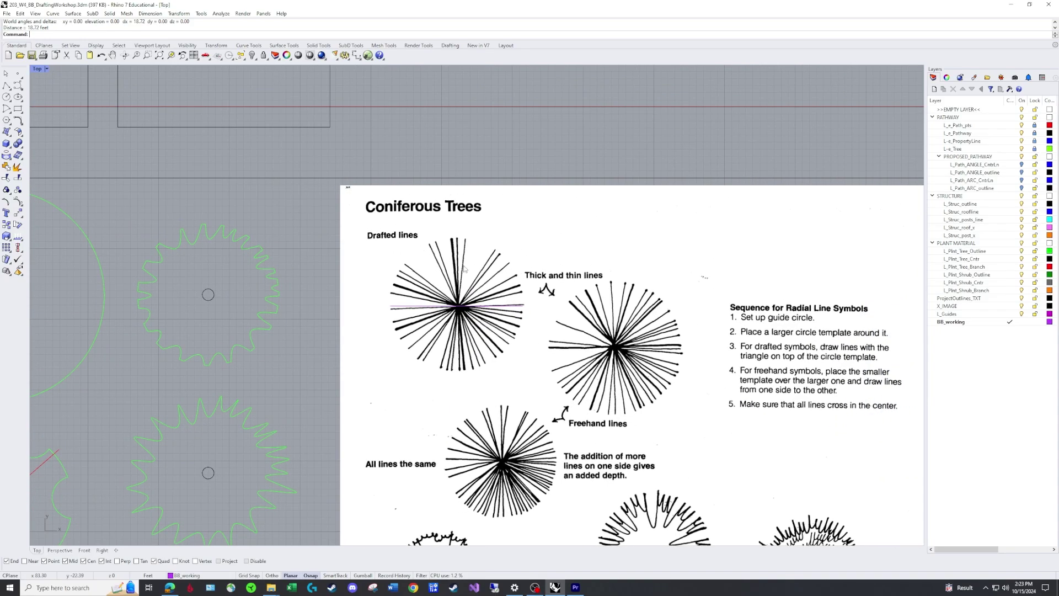
text(SC)
key(Return)
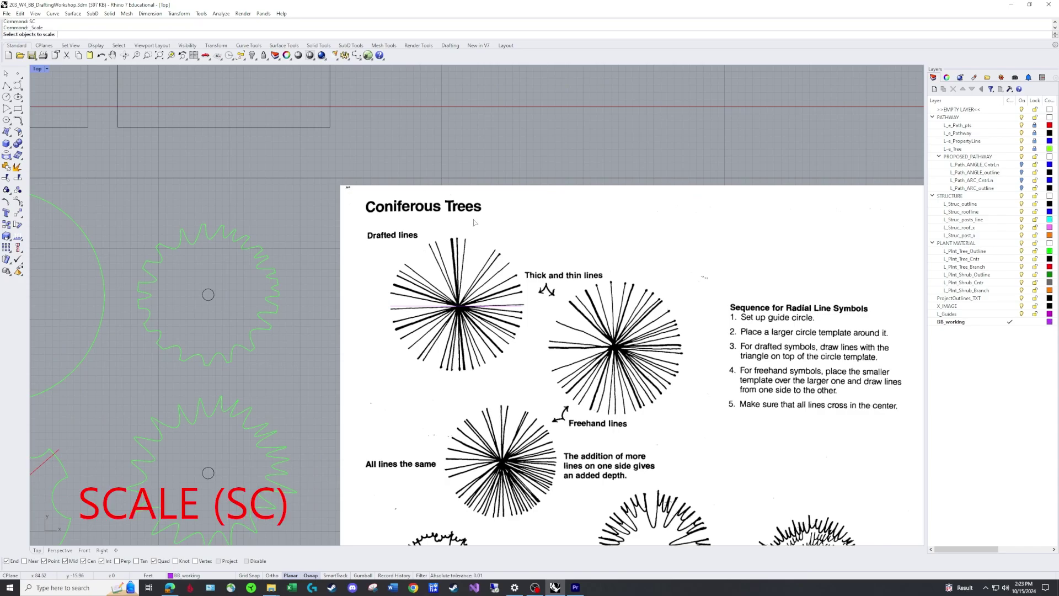
click(427, 309)
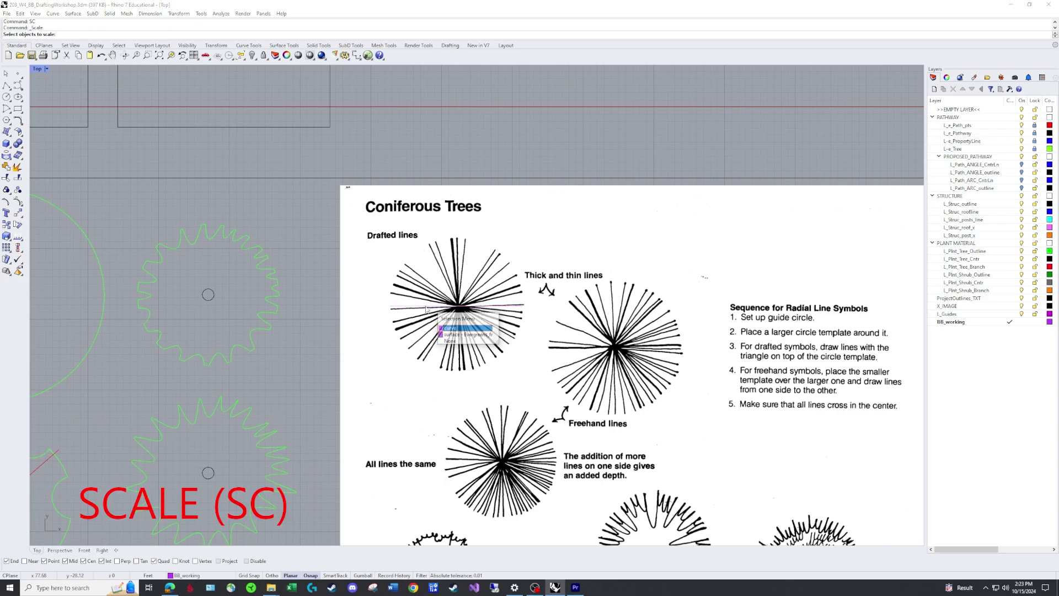
click(456, 332)
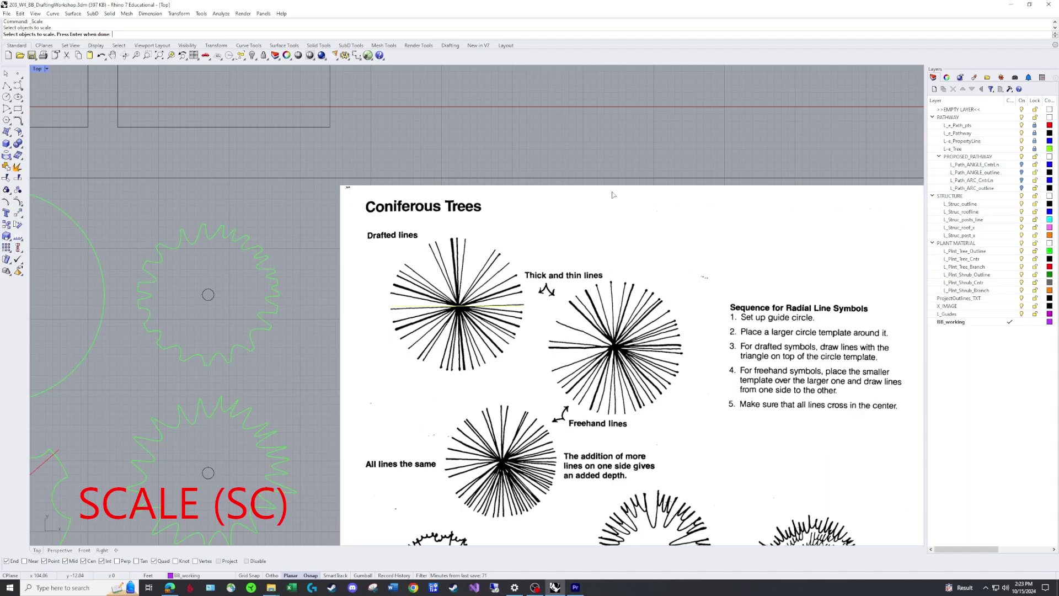
click(605, 250)
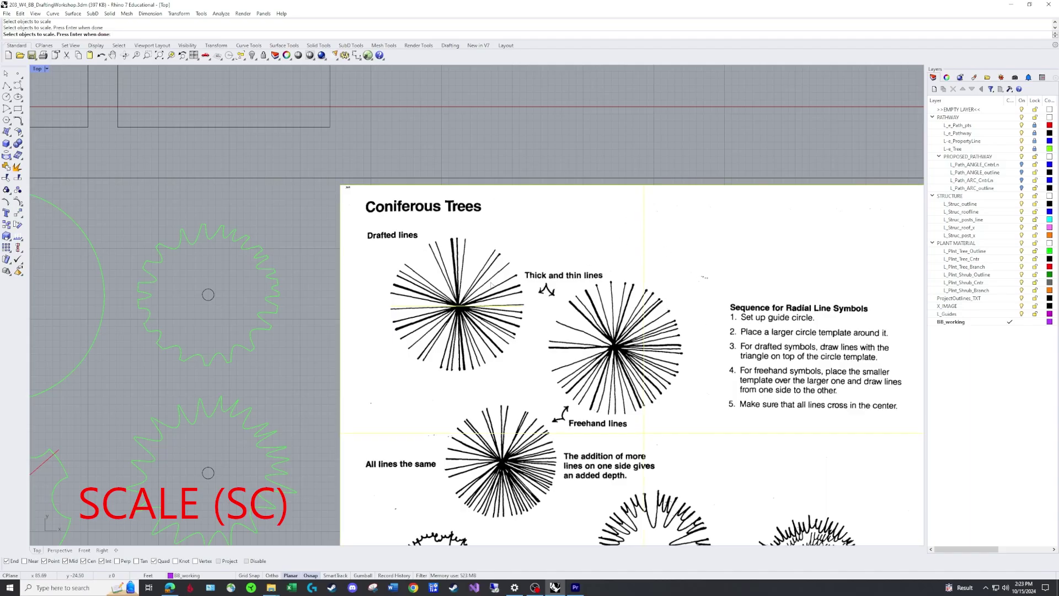
key(Return)
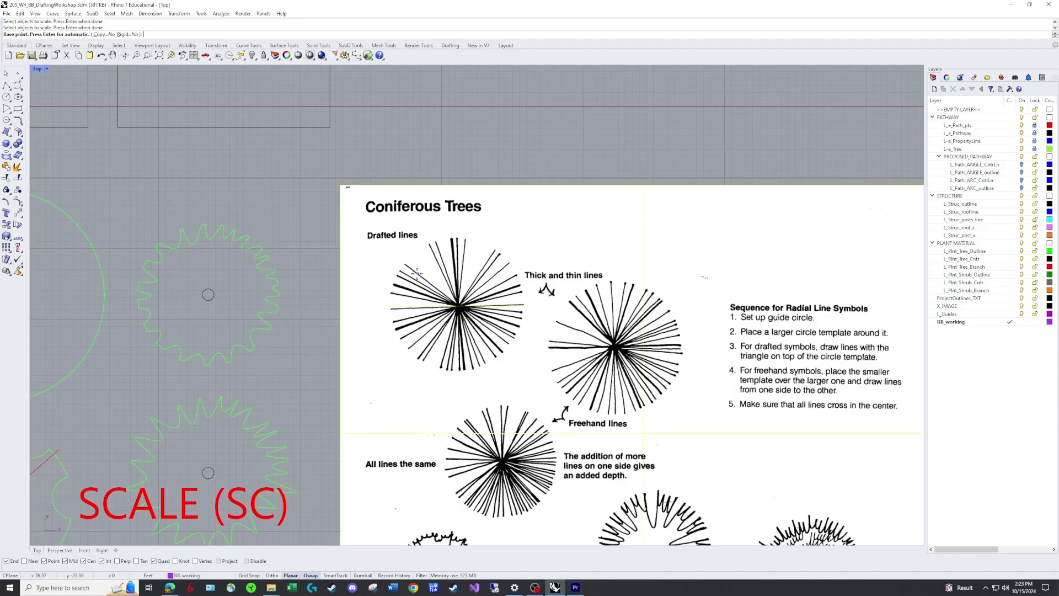
click(391, 305)
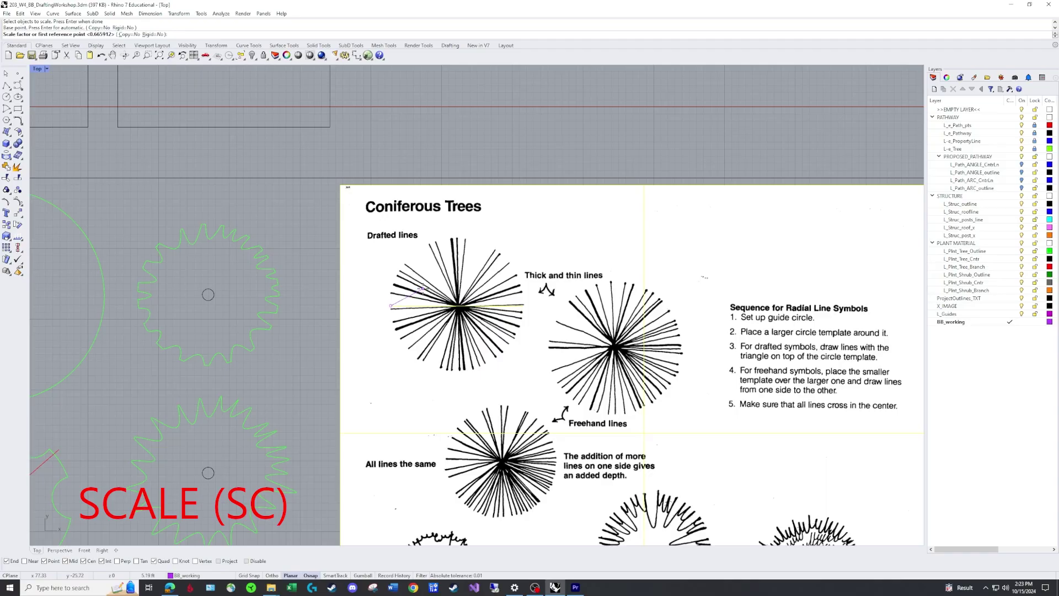
click(523, 304)
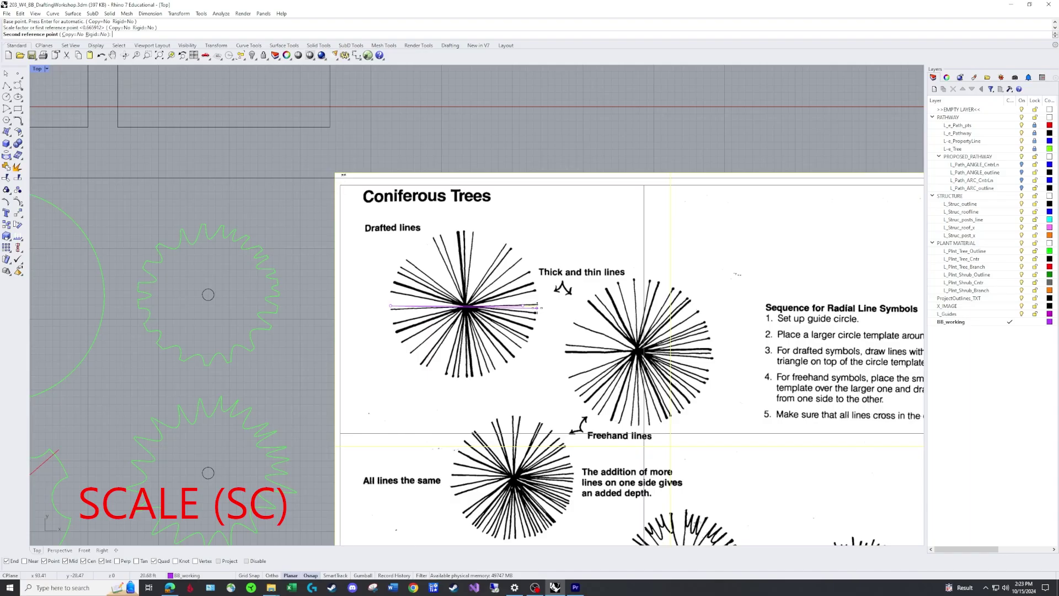
scroll(538, 307, up, 6)
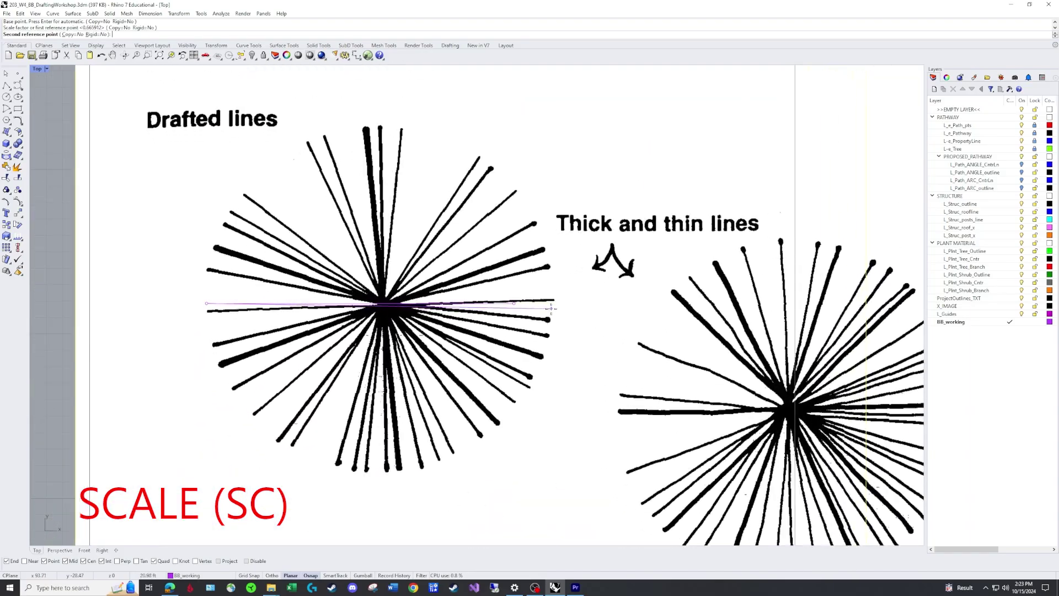
text(2)
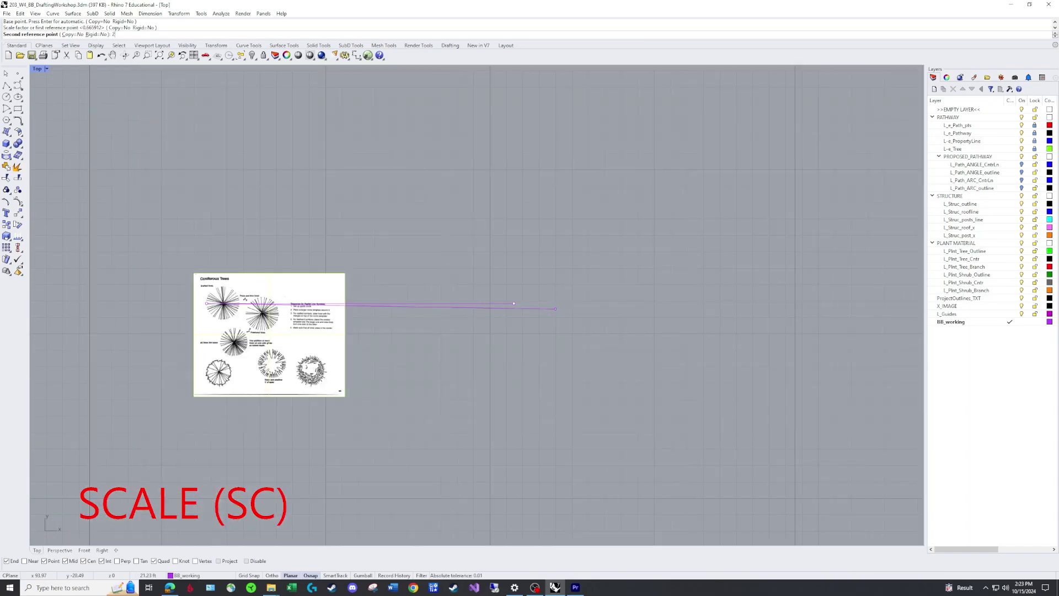
text(4)
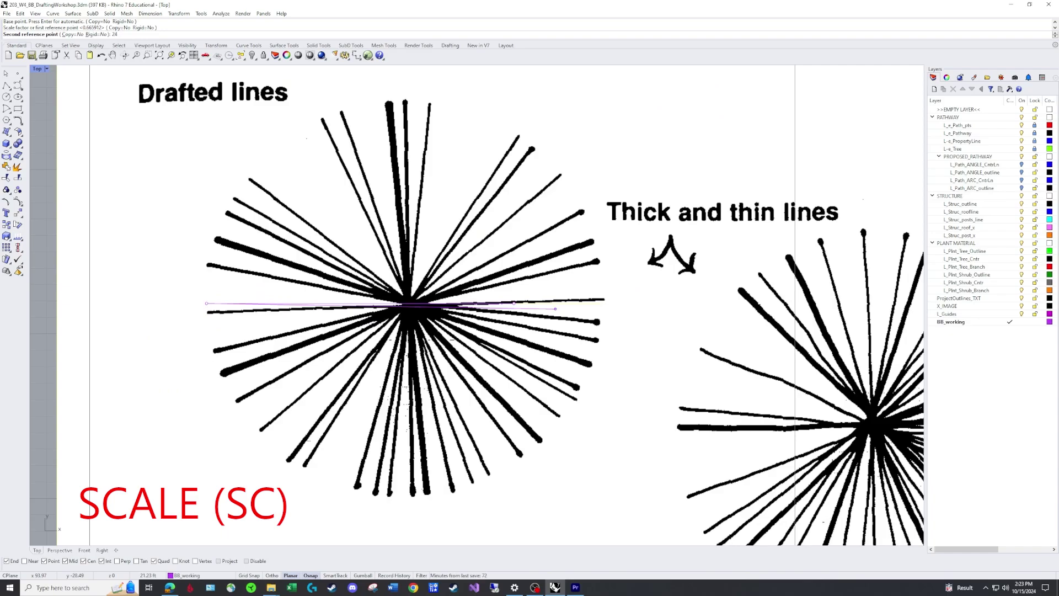
key(BackSpace)
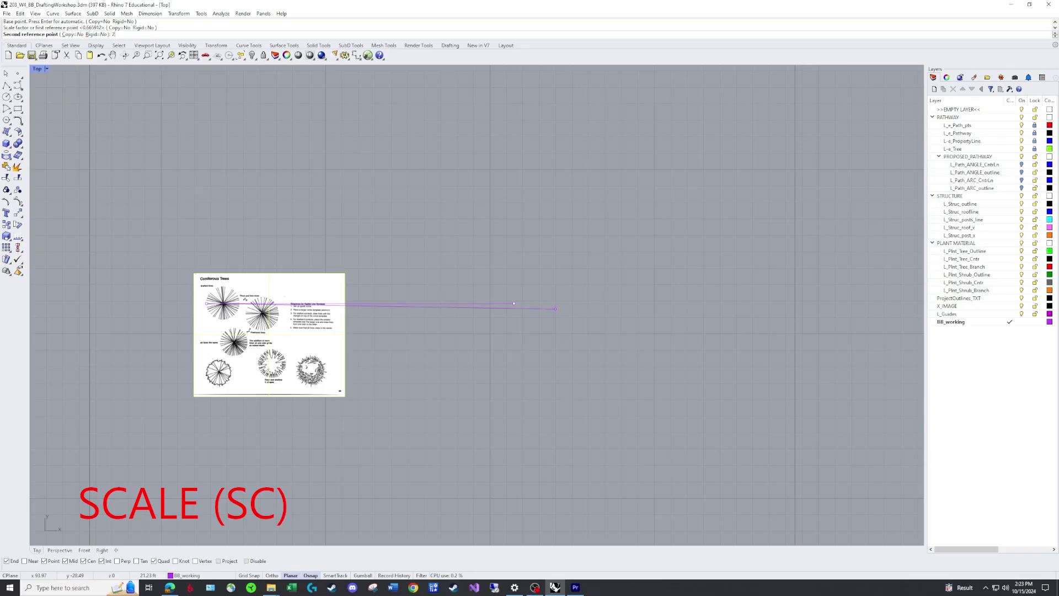
text(4)
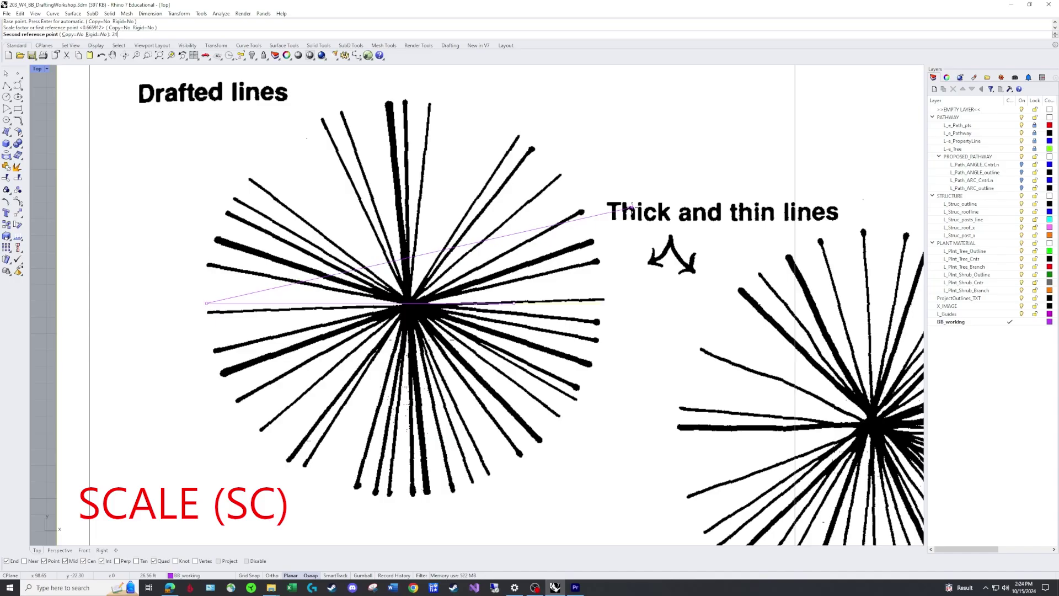
key(Return)
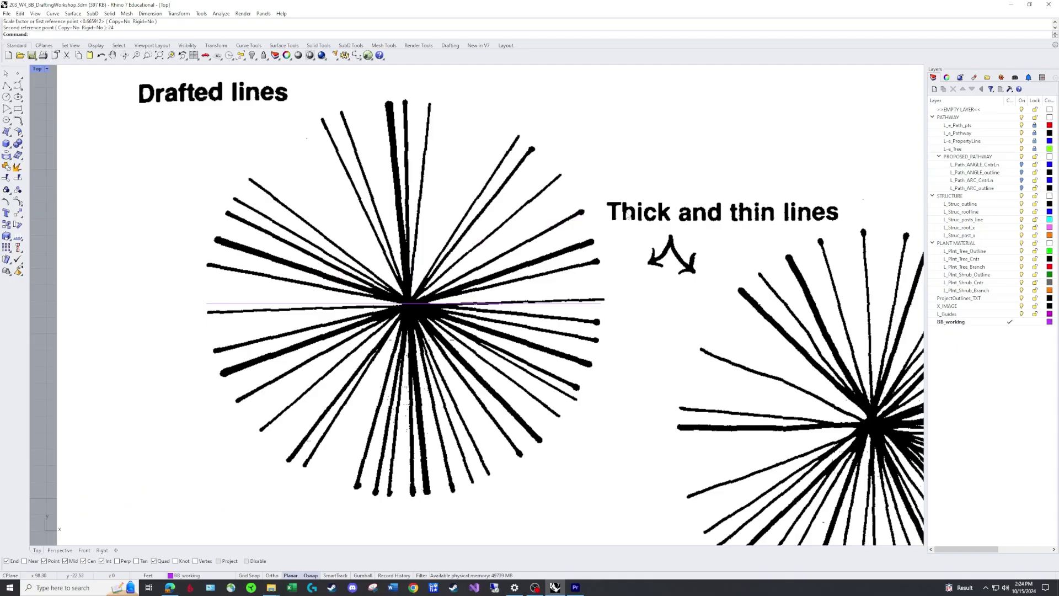
Measure the distance between the two ends of the scaled horizontal guide line.
text(di)
key(Return)
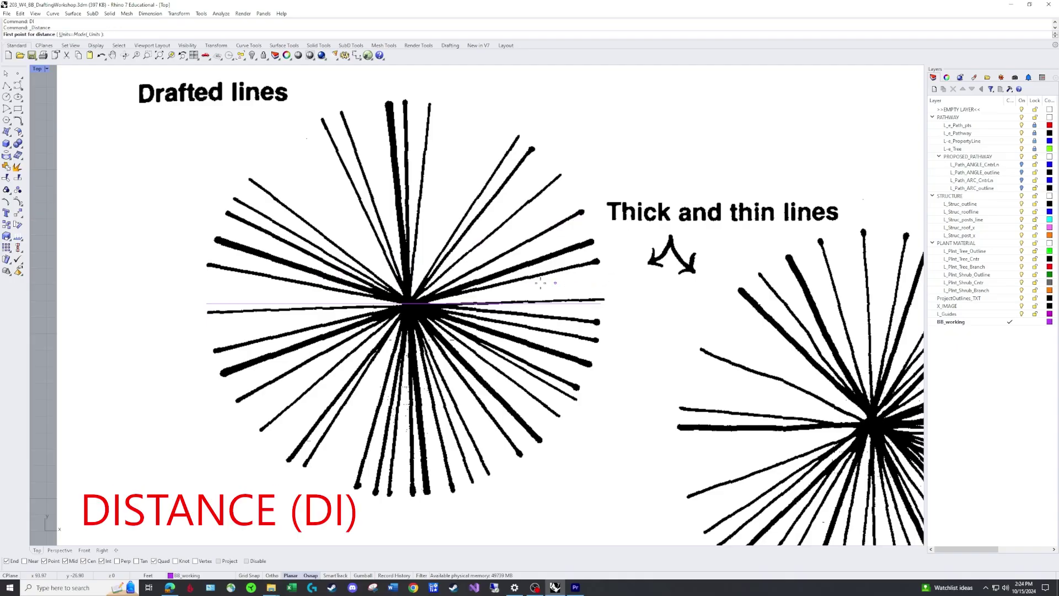
click(206, 303)
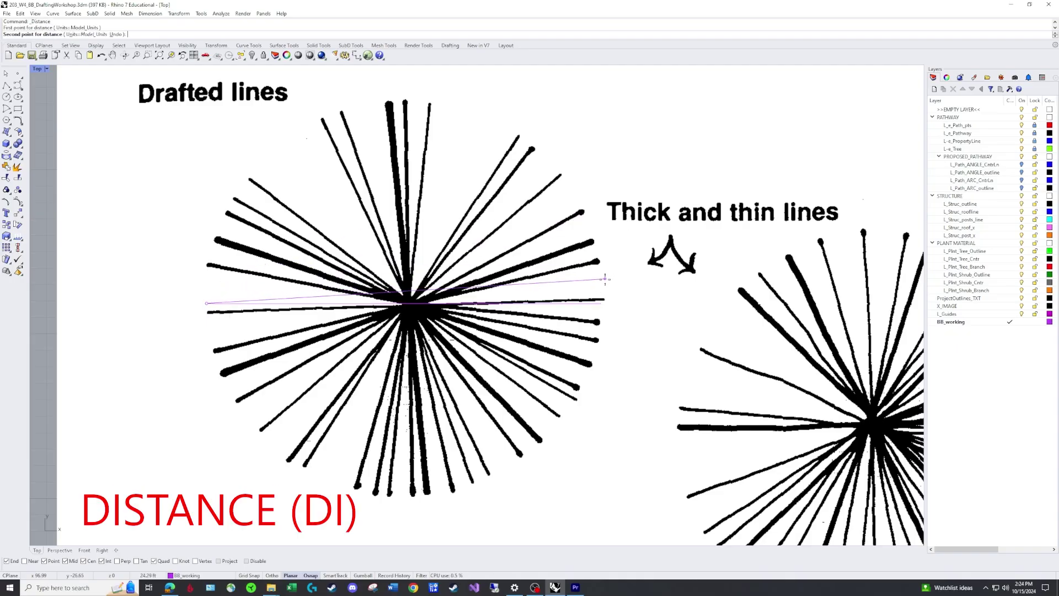
click(604, 301)
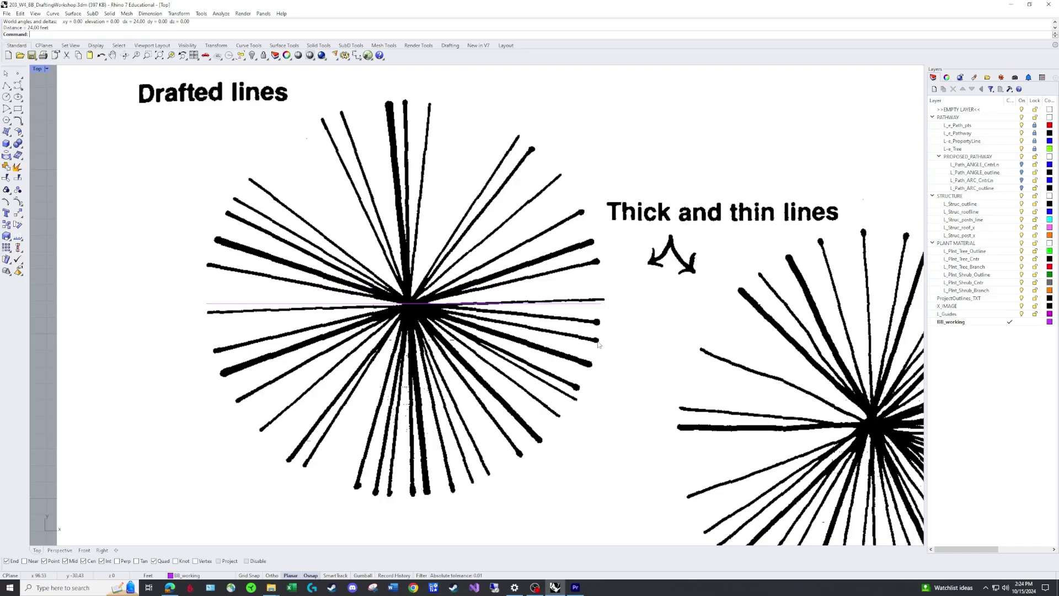
Assign the Coniferous Trees picture to the X_IMAGE layer.
scroll(483, 278, down, 6)
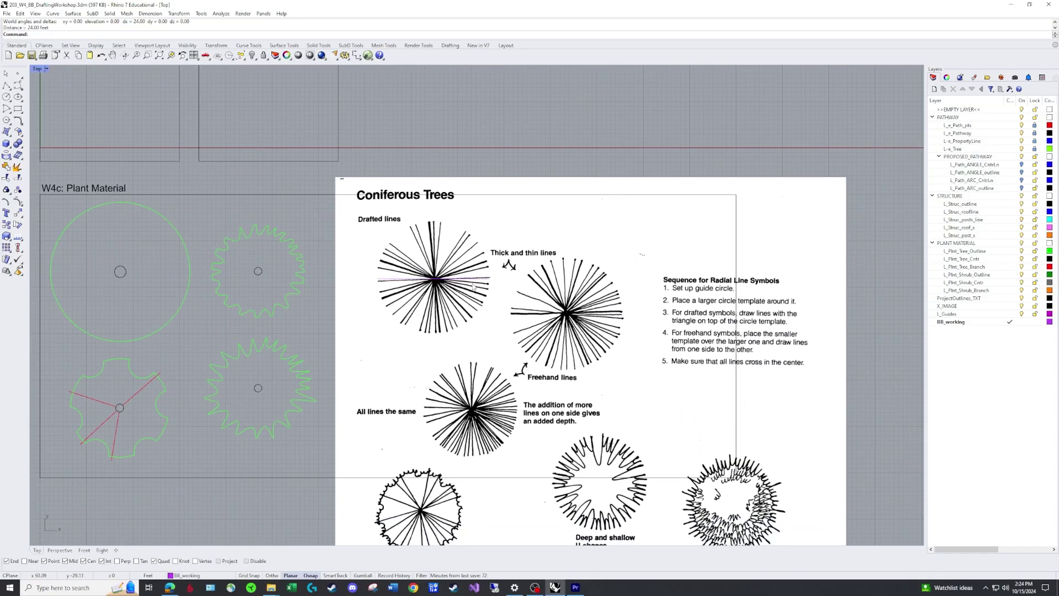
scroll(482, 279, up, 2)
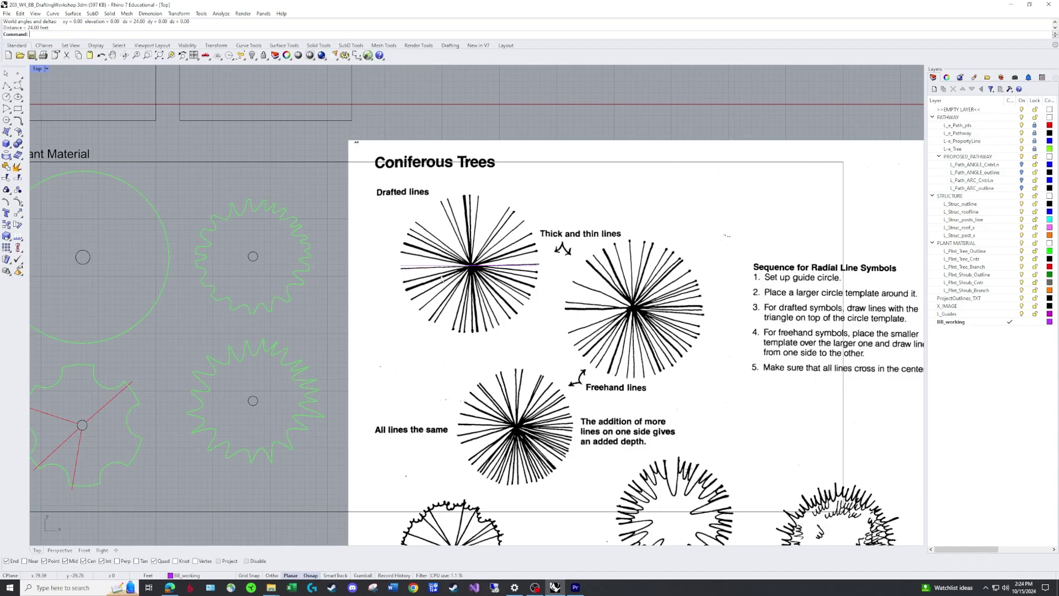
click(682, 144)
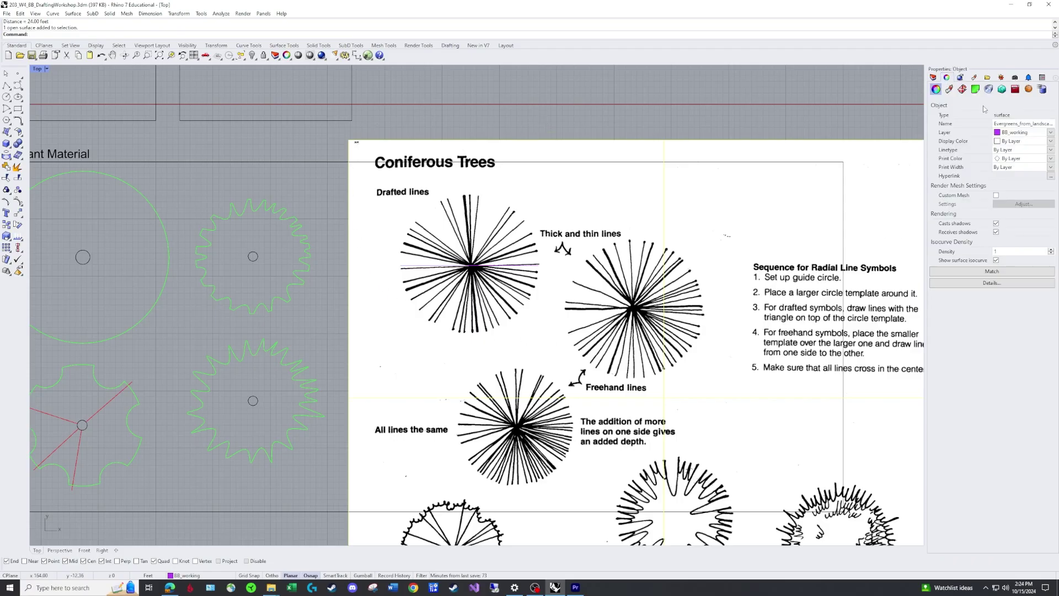
click(1048, 134)
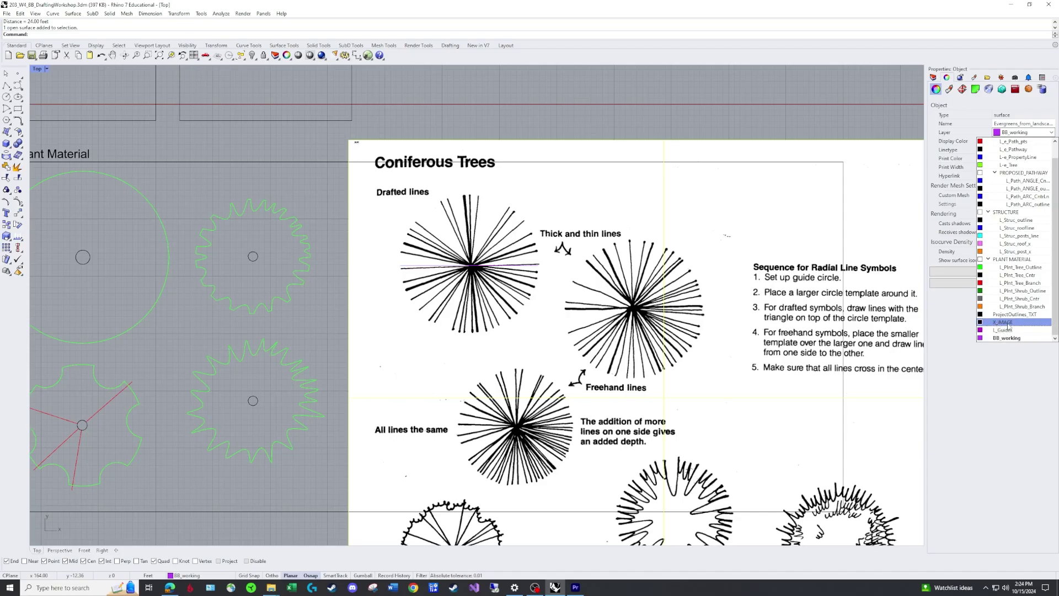
click(1010, 324)
Lock the X_IMAGE layer and switch its visibility off and back on.
click(933, 77)
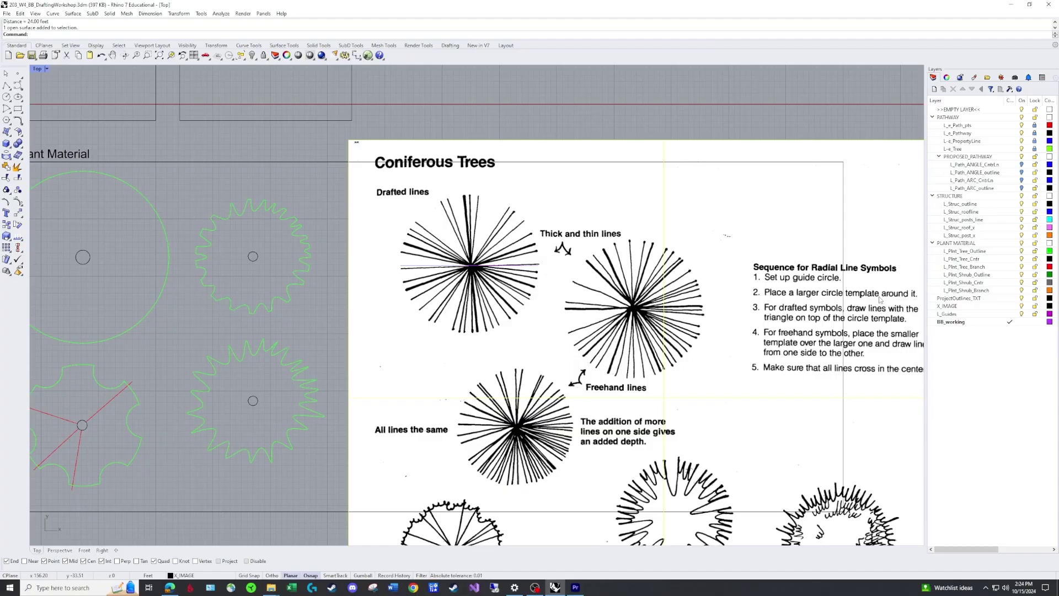
click(1035, 307)
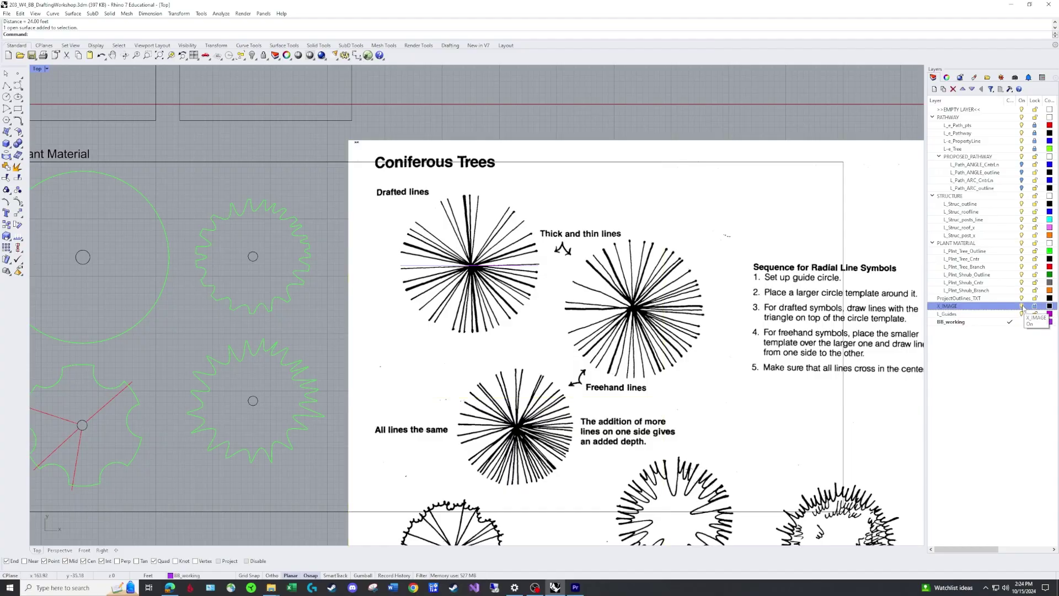
click(1021, 306)
click(1021, 306)
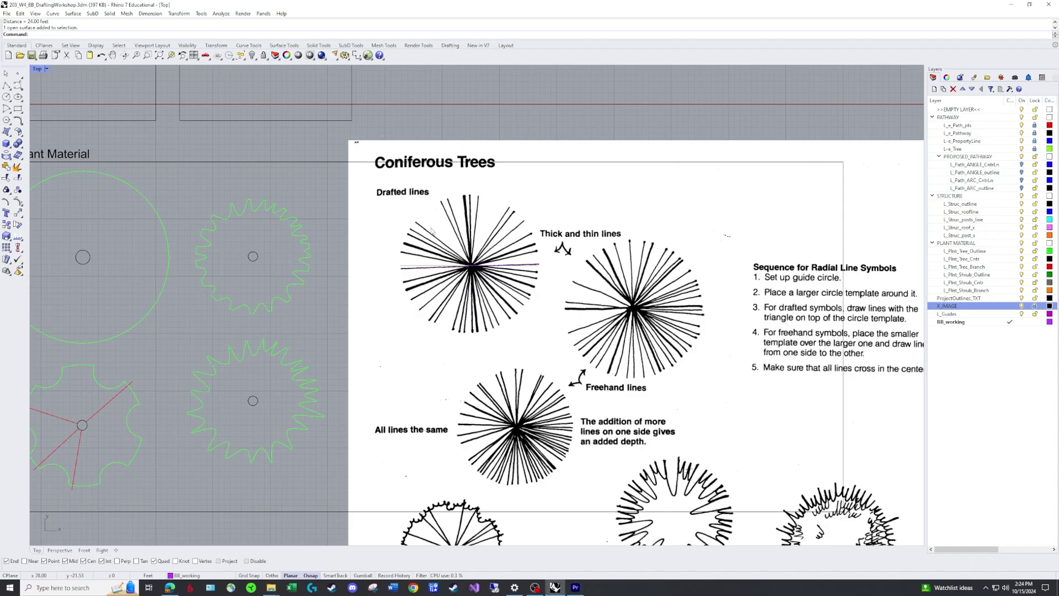
right_drag(452, 222, 439, 237)
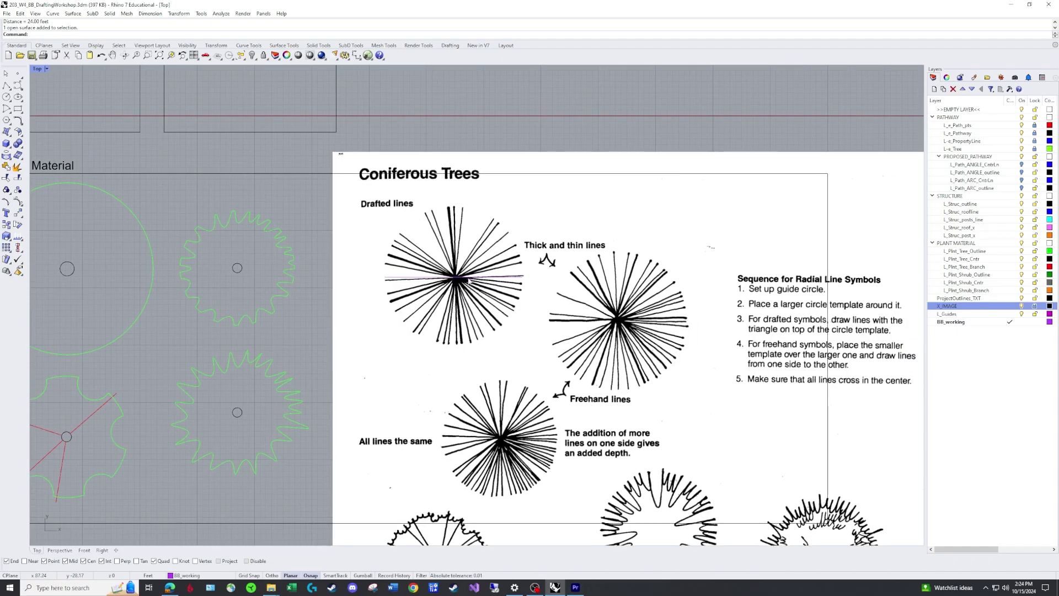
scroll(464, 288, up, 3)
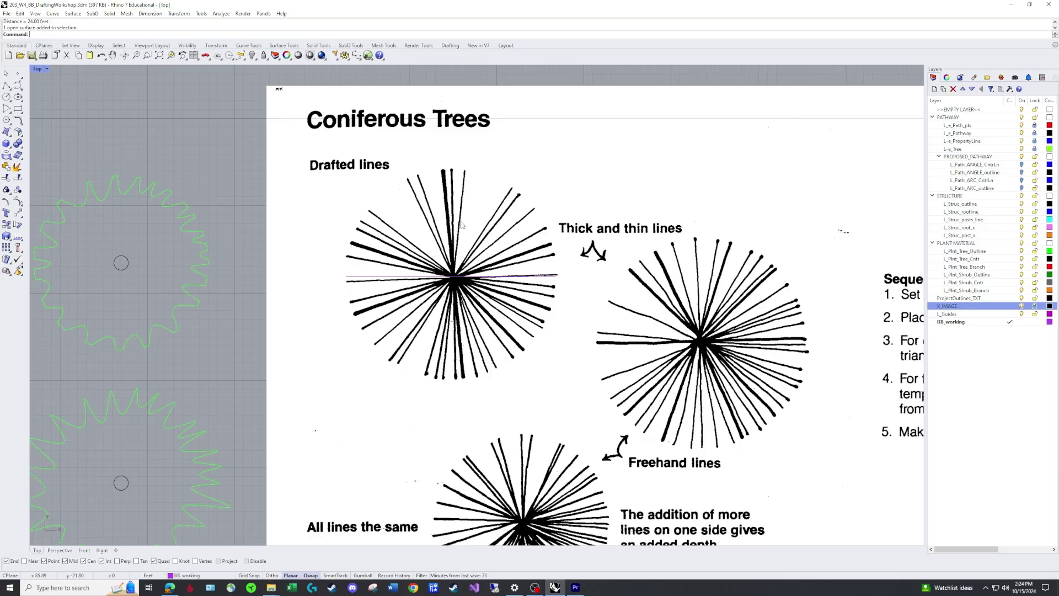
scroll(453, 249, up, 3)
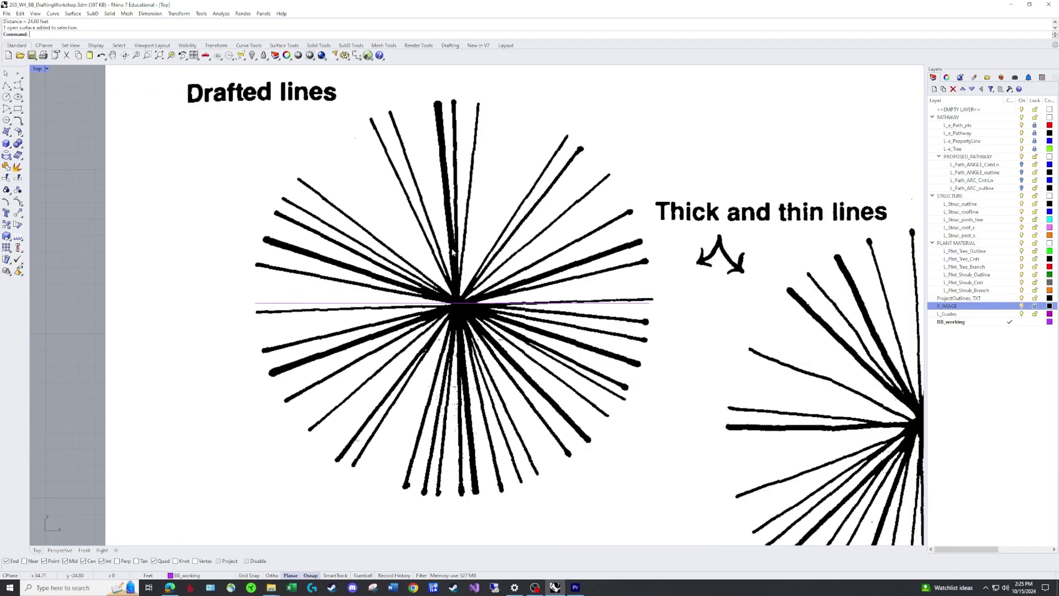
mouse_move(485, 242)
right_down()
mouse_move(488, 269)
mouse_move(494, 252)
right_up()
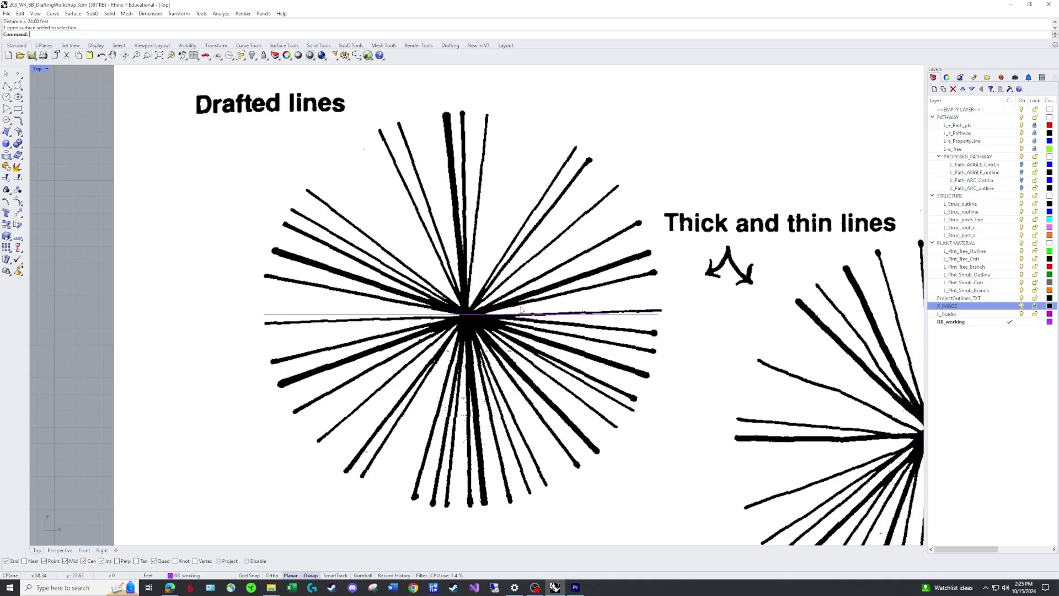
scroll(522, 305, down, 5)
scroll(453, 273, up, 5)
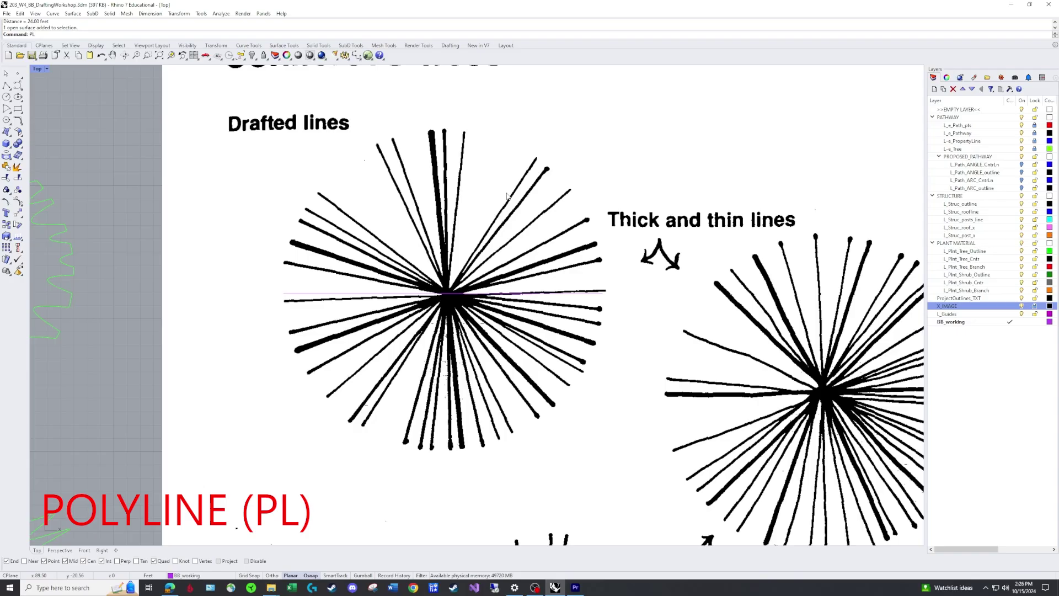
key(Return)
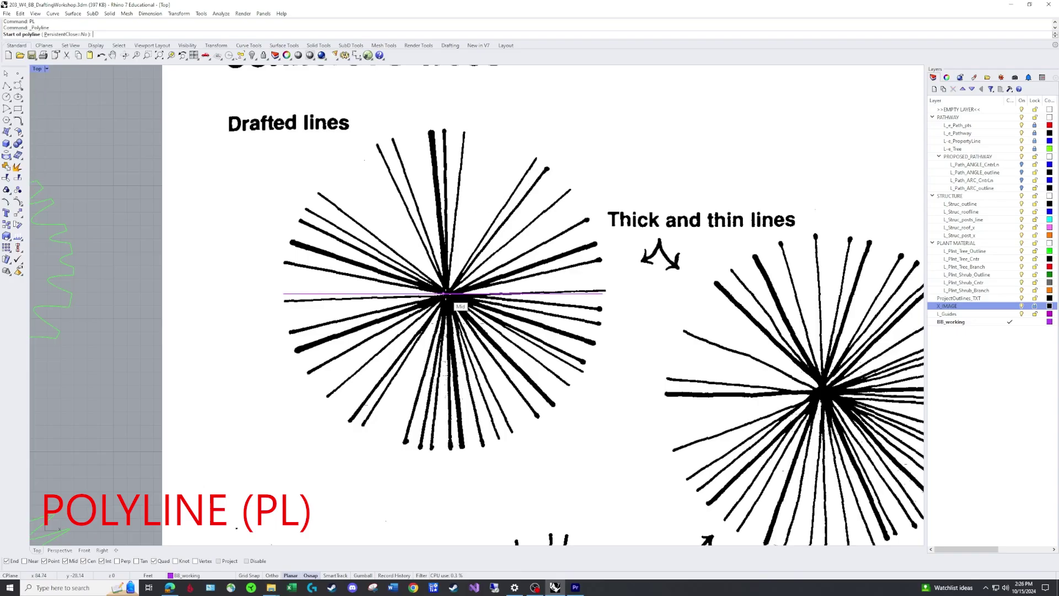
click(446, 293)
scroll(467, 144, up, 3)
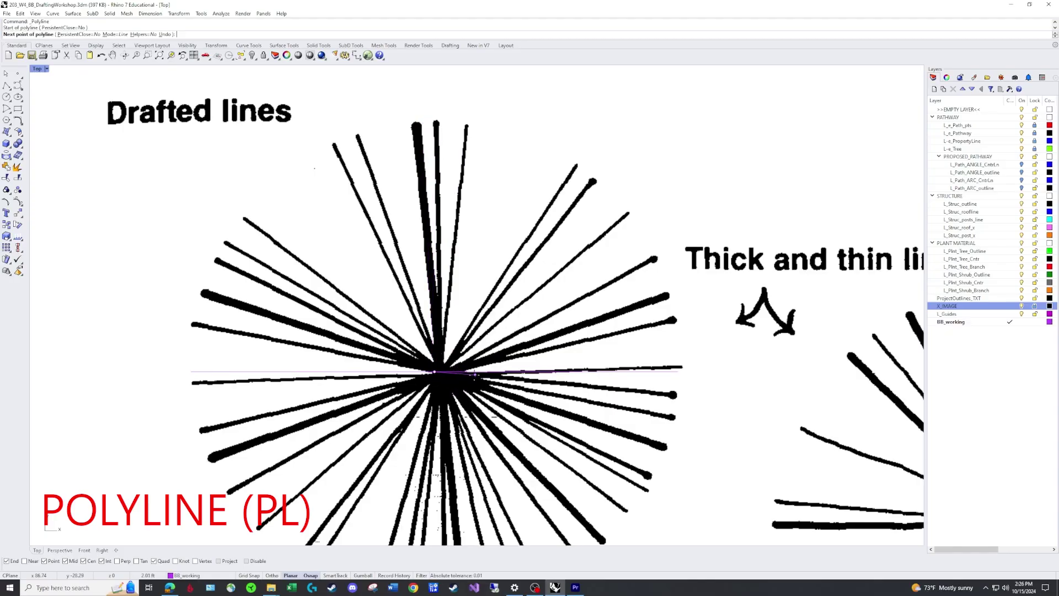
Move the horizontal guide line slightly right so its midpoint sits on the centre of the Drafted lines symbol.
click(678, 373)
key(Return)
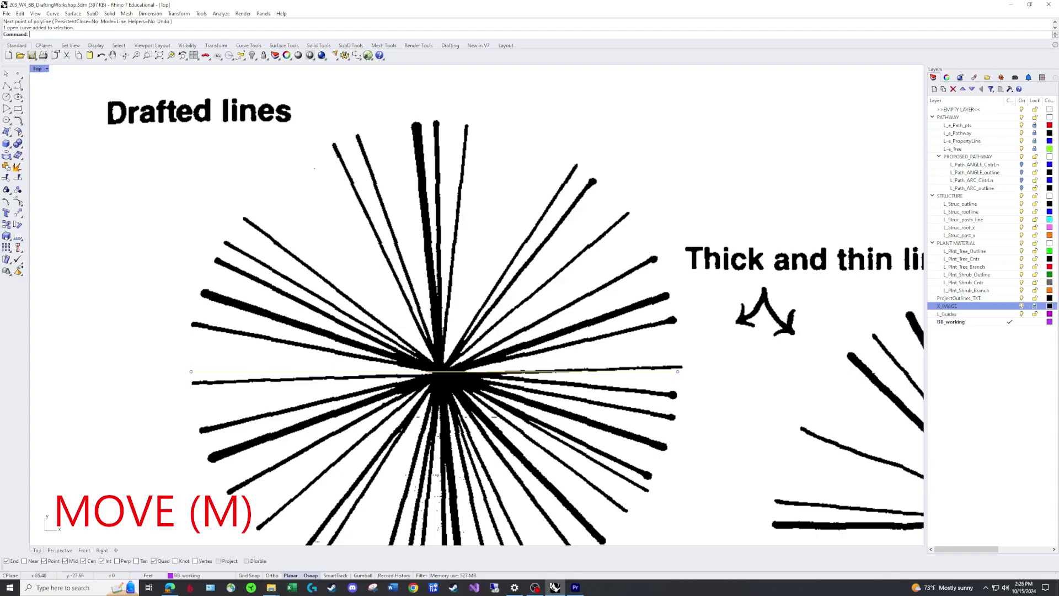
text(m)
key(Return)
click(434, 372)
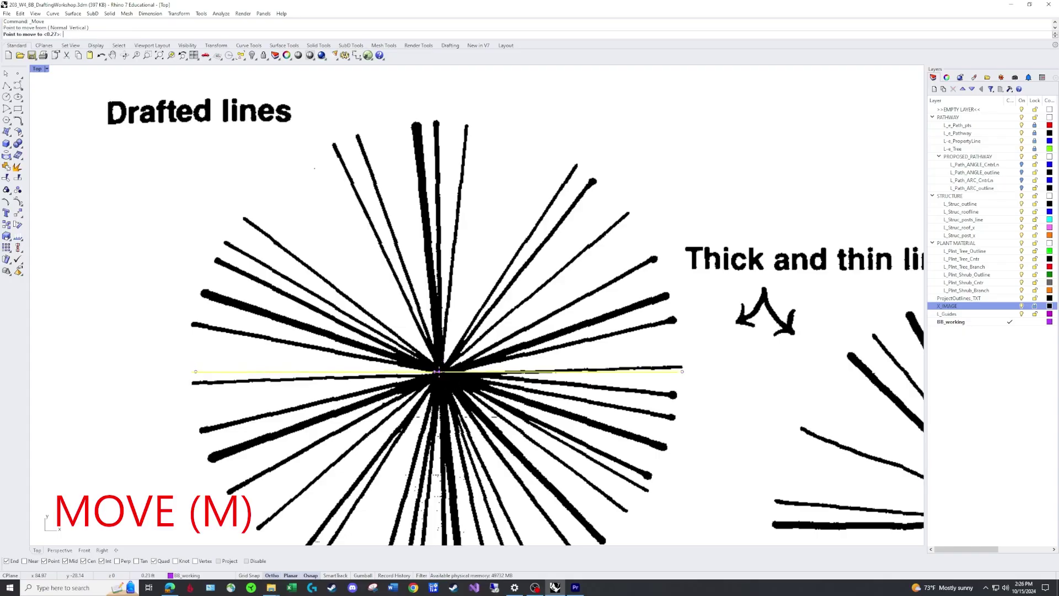
click(456, 376)
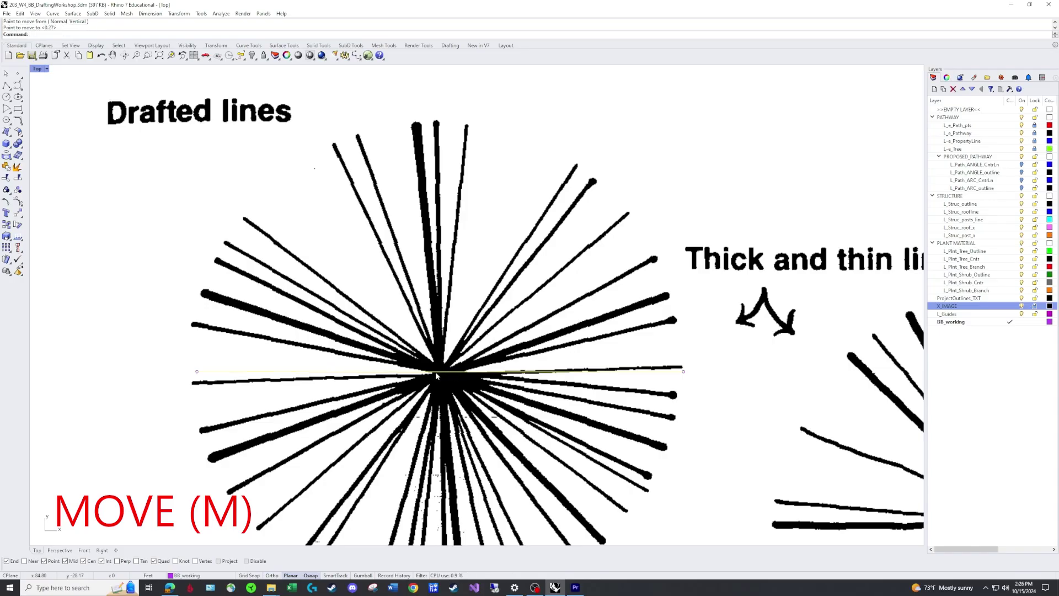
key(Escape)
Trace the two thin radial lines at the symbol's upper left with polylines starting at the guide line's midpoint.
text(pl)
key(Return)
click(440, 371)
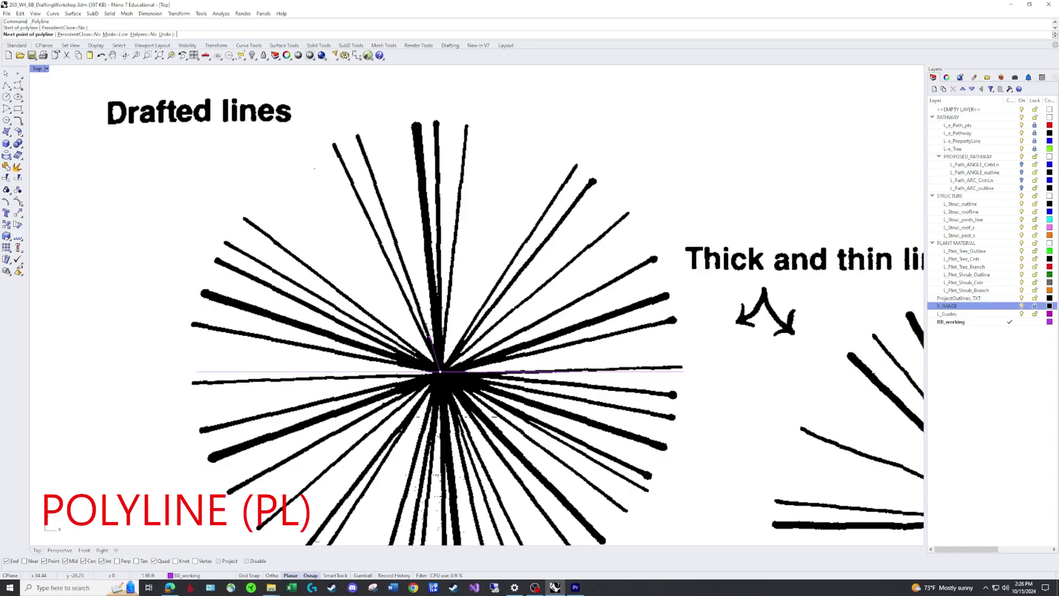
click(334, 144)
key(Return)
key(Return)
click(440, 371)
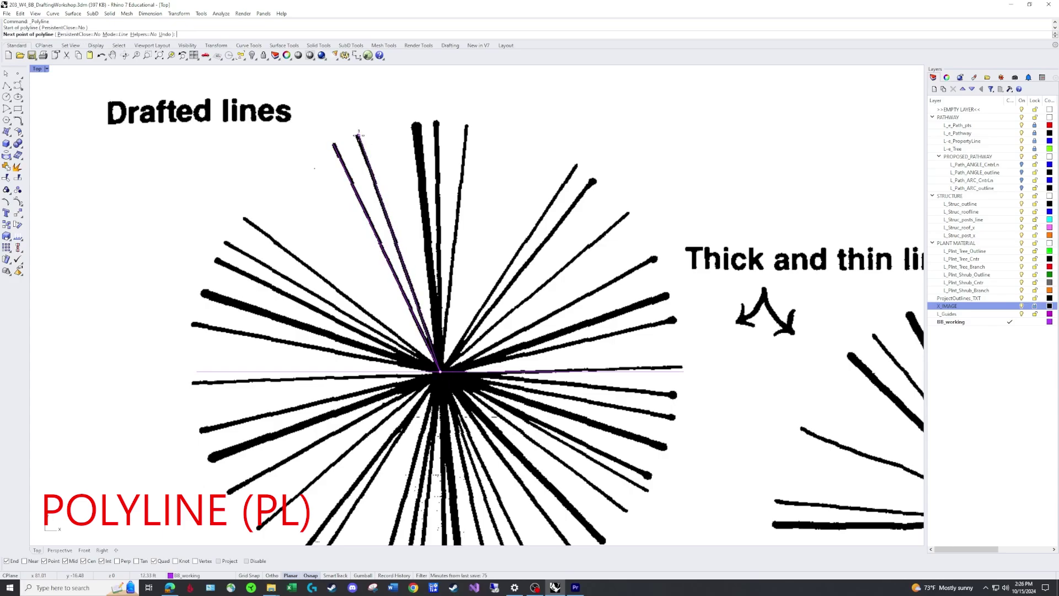
click(359, 135)
key(Return)
Trace the thick near-vertical line and the thin line beside it at the symbol's top with polylines from the centre.
key(Return)
click(440, 371)
click(416, 124)
key(Return)
key(Return)
click(440, 371)
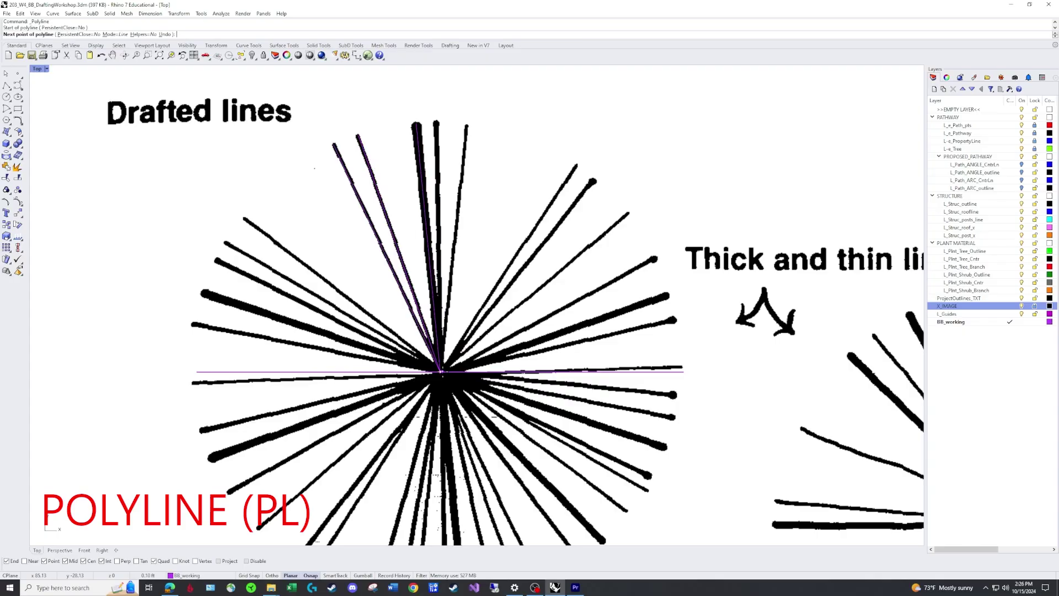
click(437, 123)
key(Return)
Trace the thin line just right of vertical with a polyline from the symbol's centre to its upper tip.
text(PL)
key(Return)
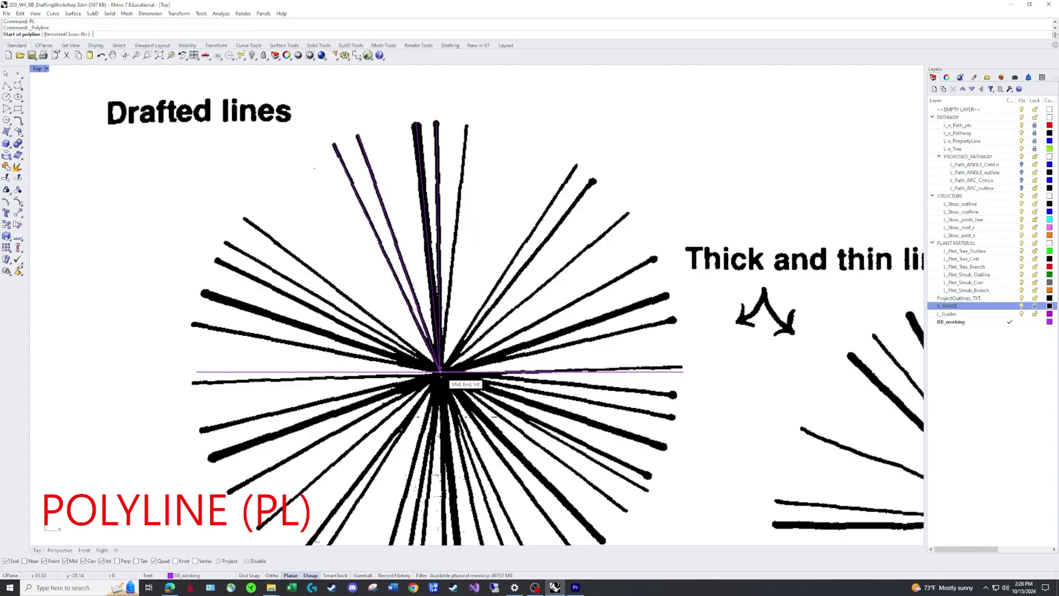
click(440, 371)
click(467, 126)
key(Return)
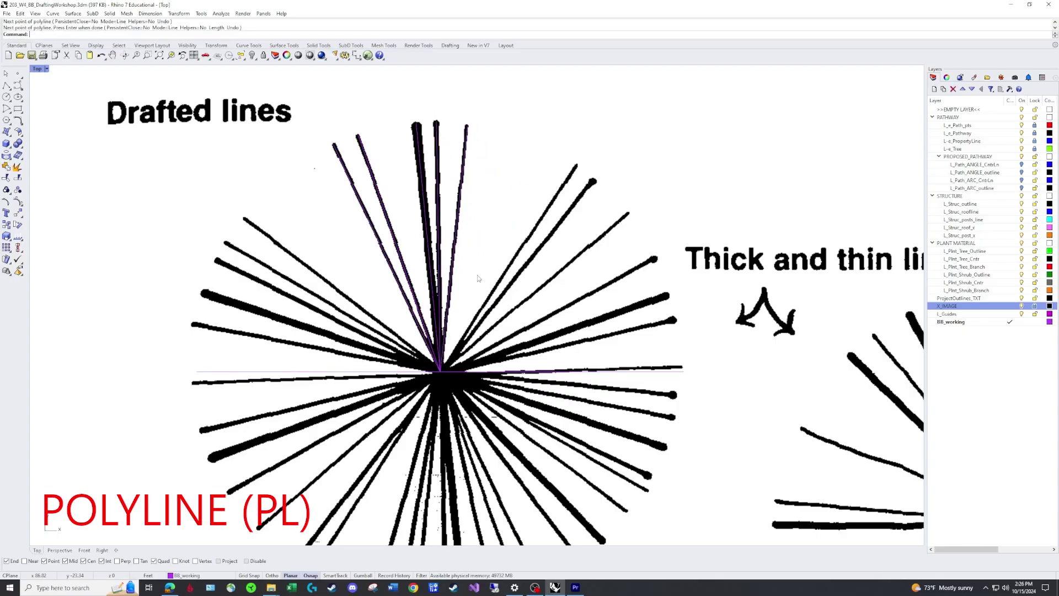
Draw one polyline from the upper-right thin line's tip through the symbol's centre to a lower-left line's tip.
scroll(478, 279, down, 2)
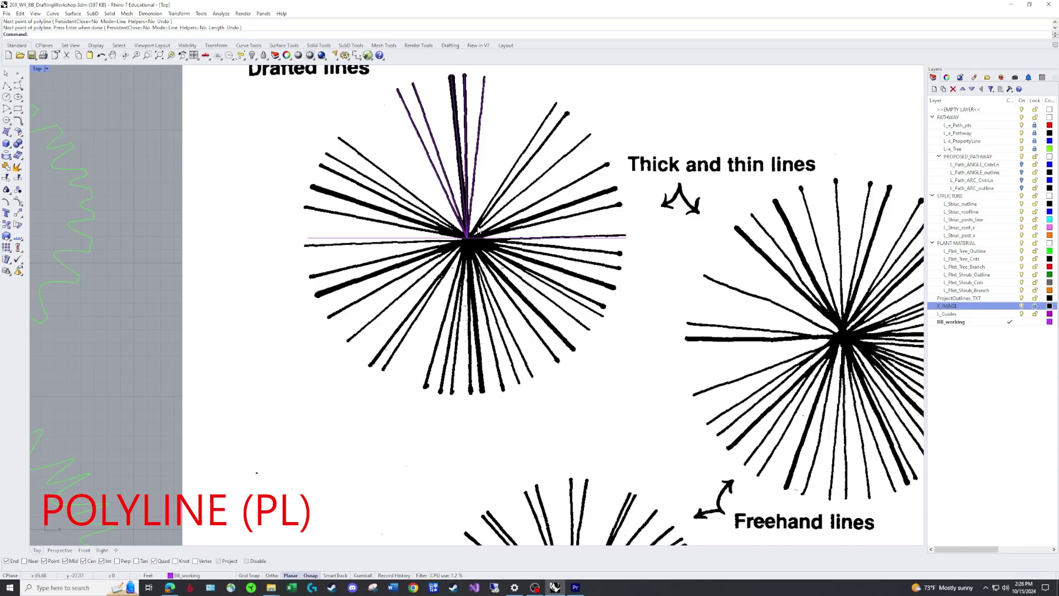
key(Return)
click(556, 103)
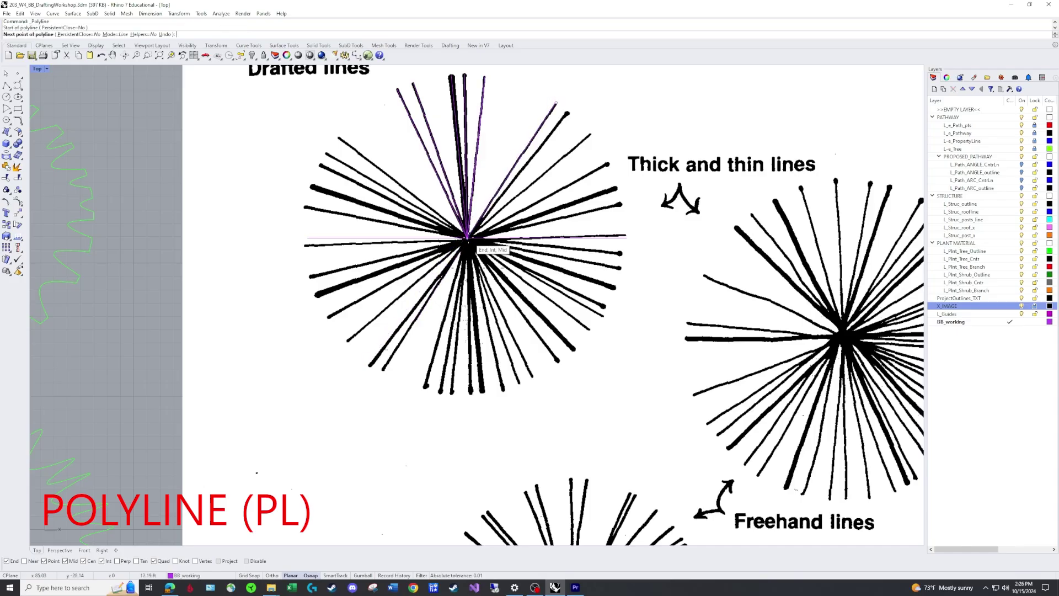
click(467, 238)
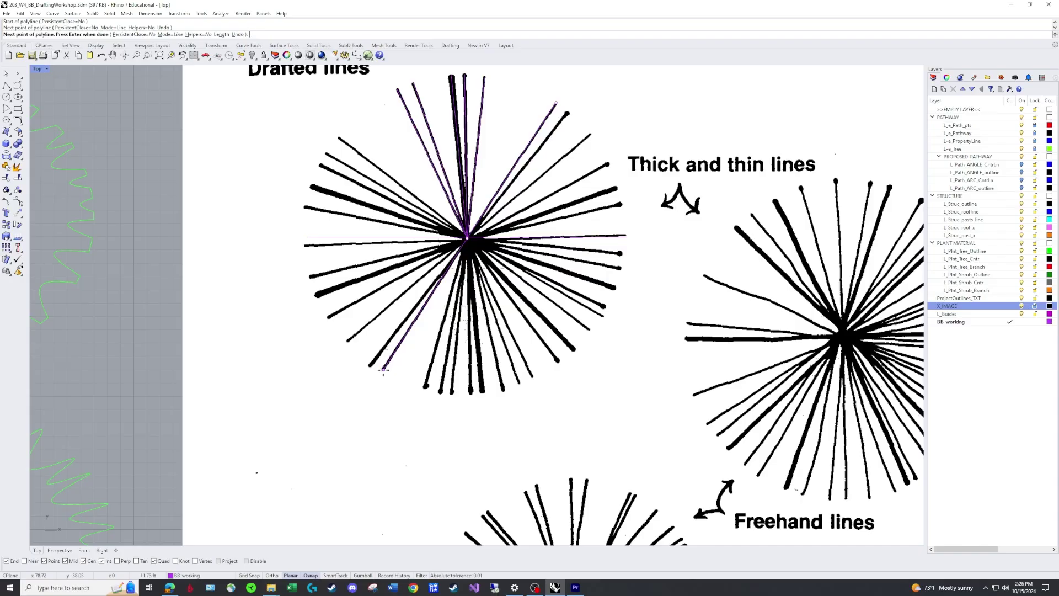
key(Return)
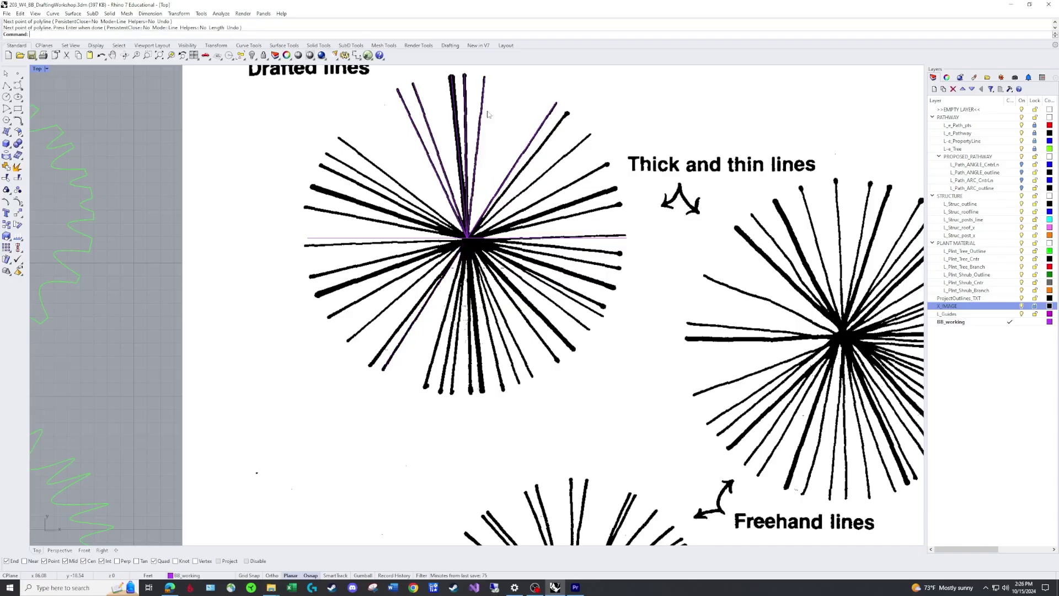
Delete the six traced radial lines of the Drafted lines symbol, keeping the horizontal guide line.
right_drag(508, 140, 498, 189)
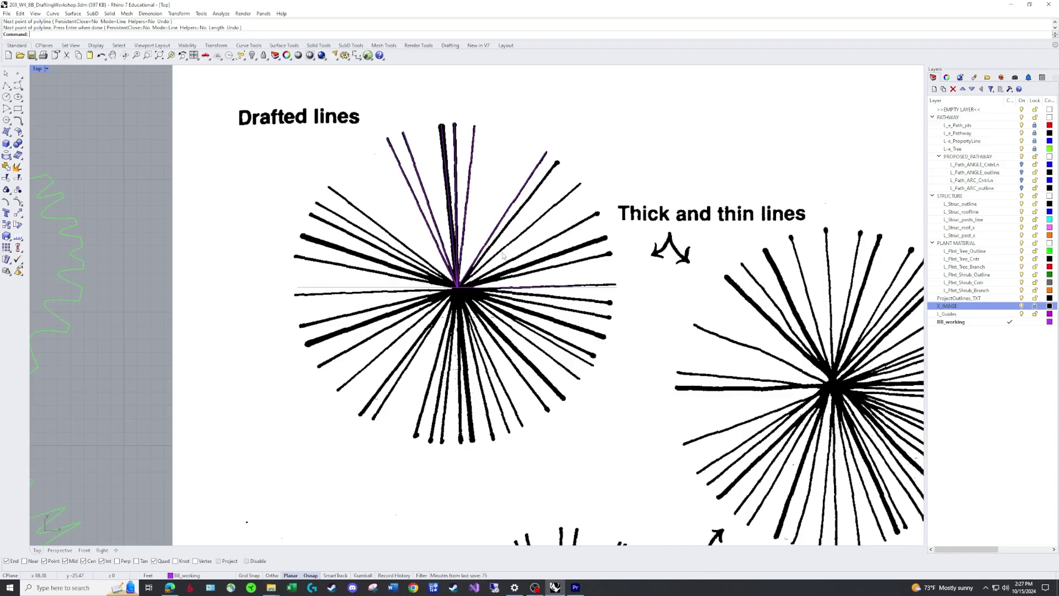
drag(510, 266, 381, 219)
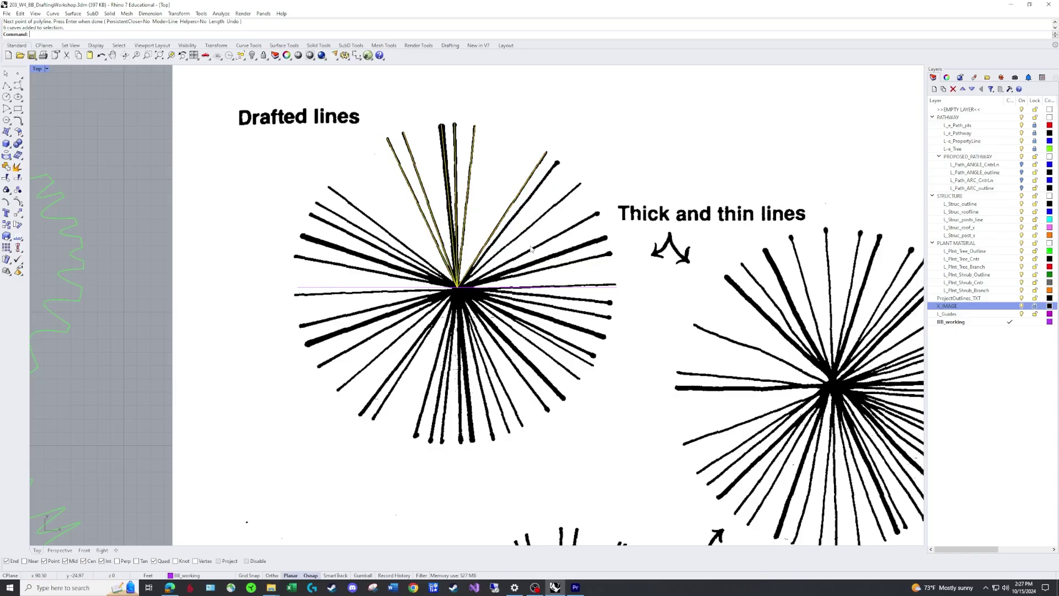
scroll(516, 255, down, 2)
scroll(517, 252, up, 2)
scroll(523, 253, down, 2)
right_drag(524, 253, 533, 279)
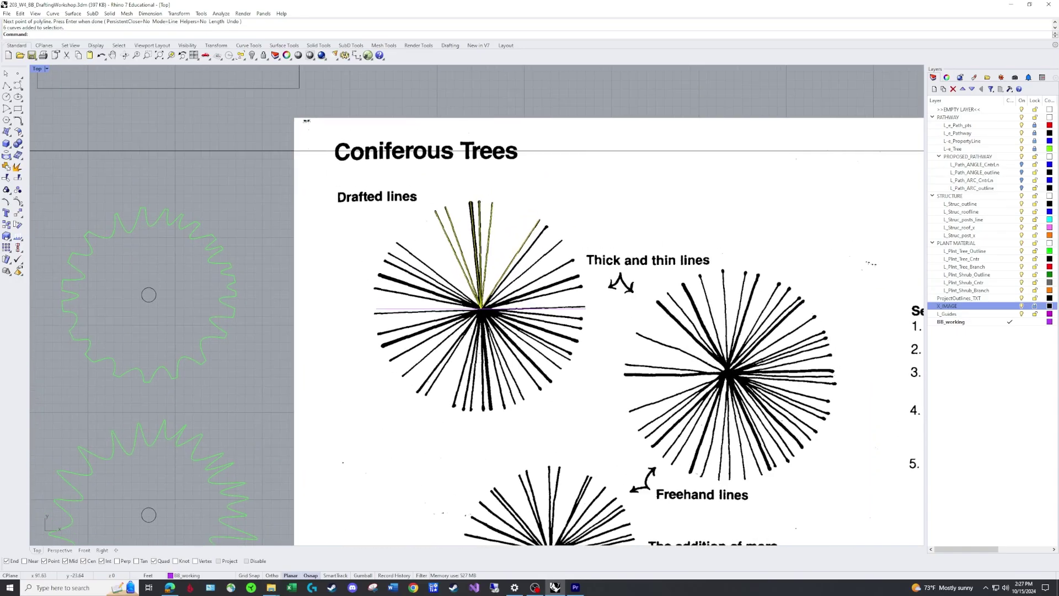
key(Delete)
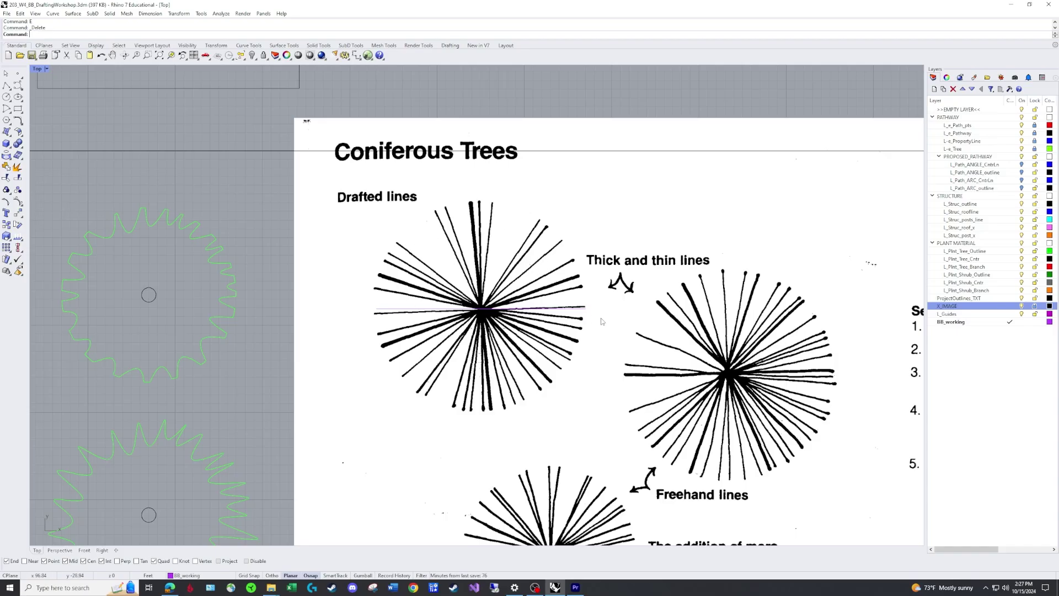
Hide the X_IMAGE layer and start a polar array of the horizontal line about its midpoint with 6 items over 90 degrees.
click(1021, 306)
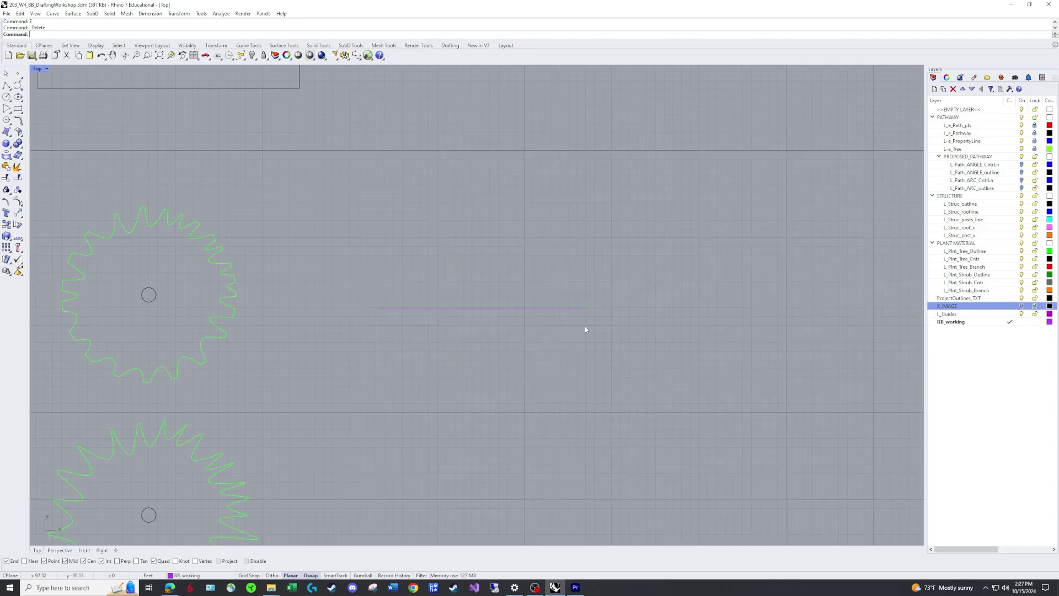
scroll(455, 310, up, 2)
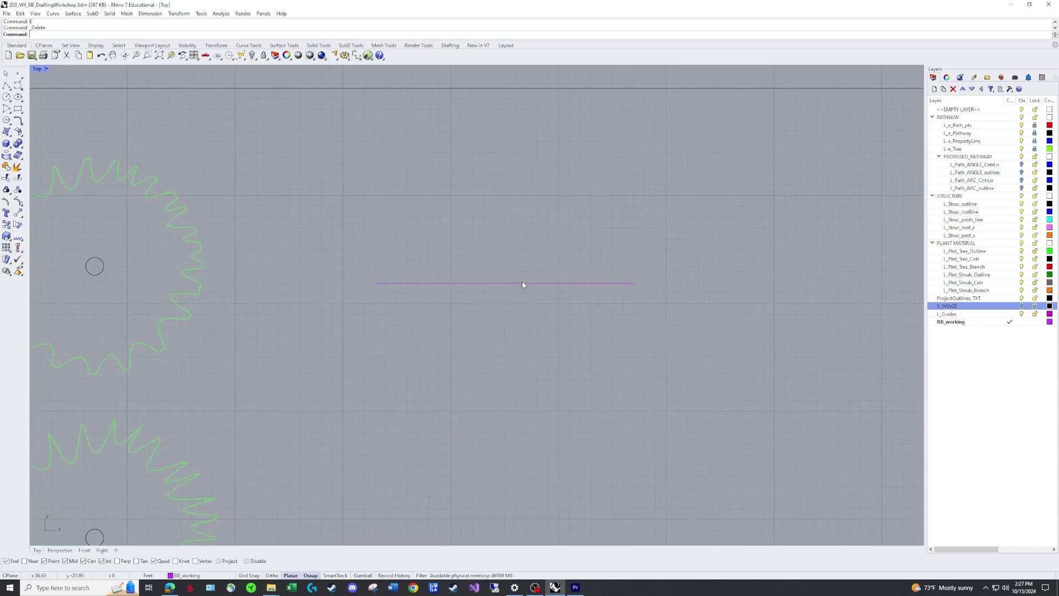
click(522, 283)
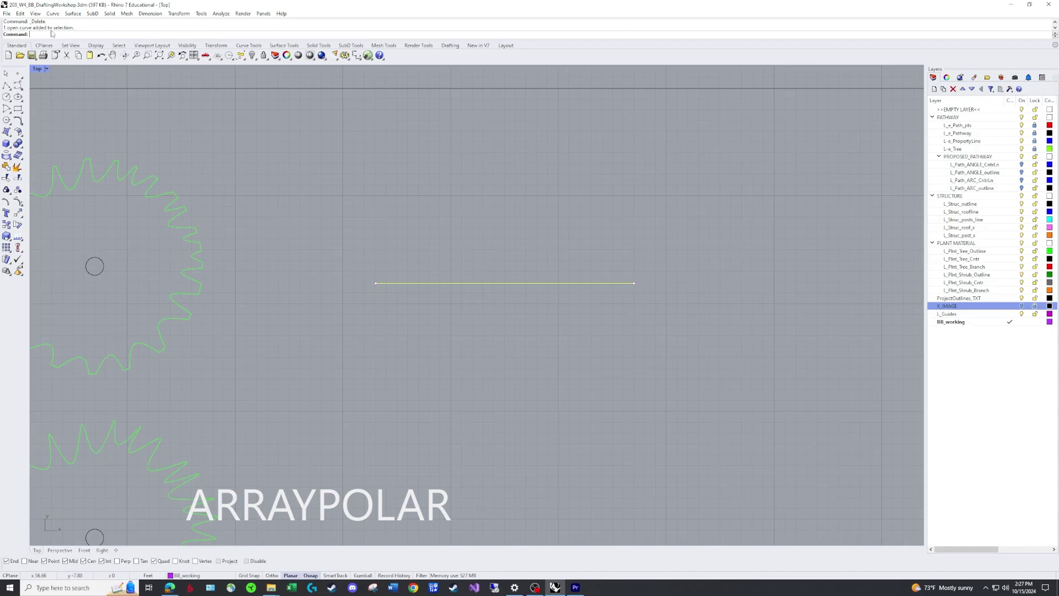
text(Lar)
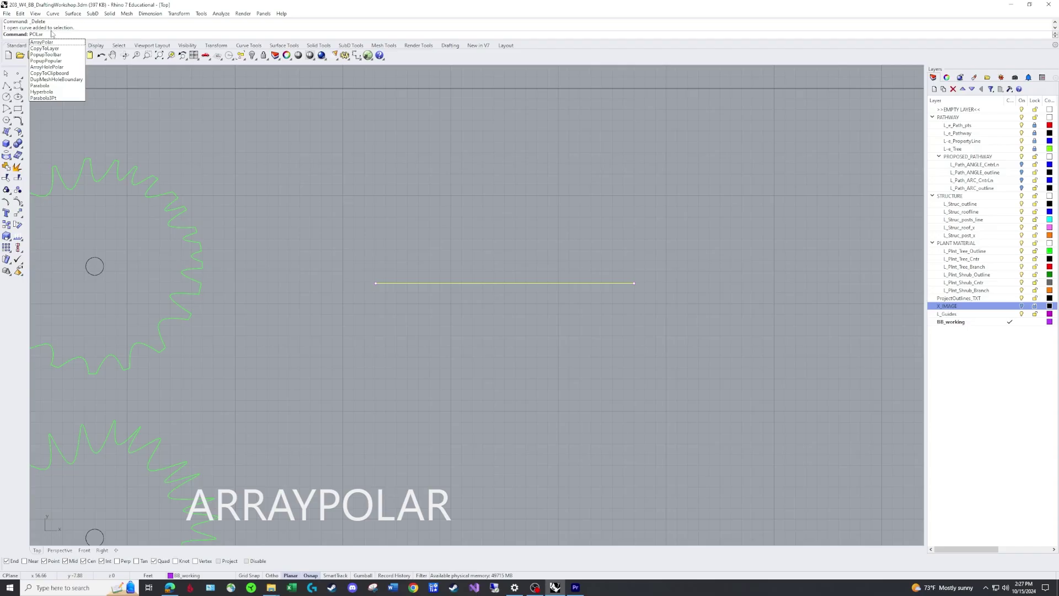
click(47, 42)
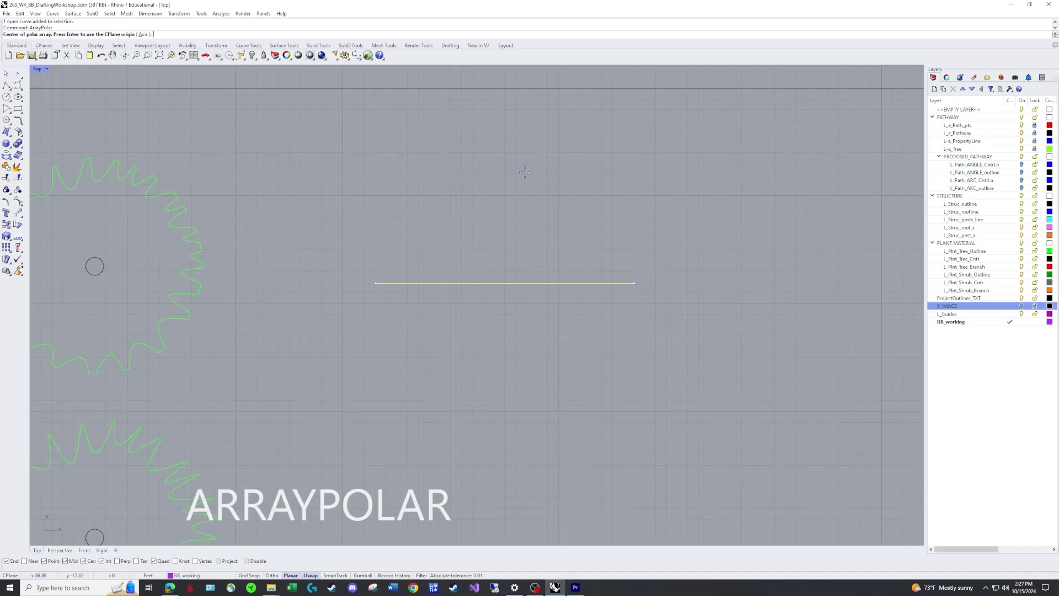
click(504, 283)
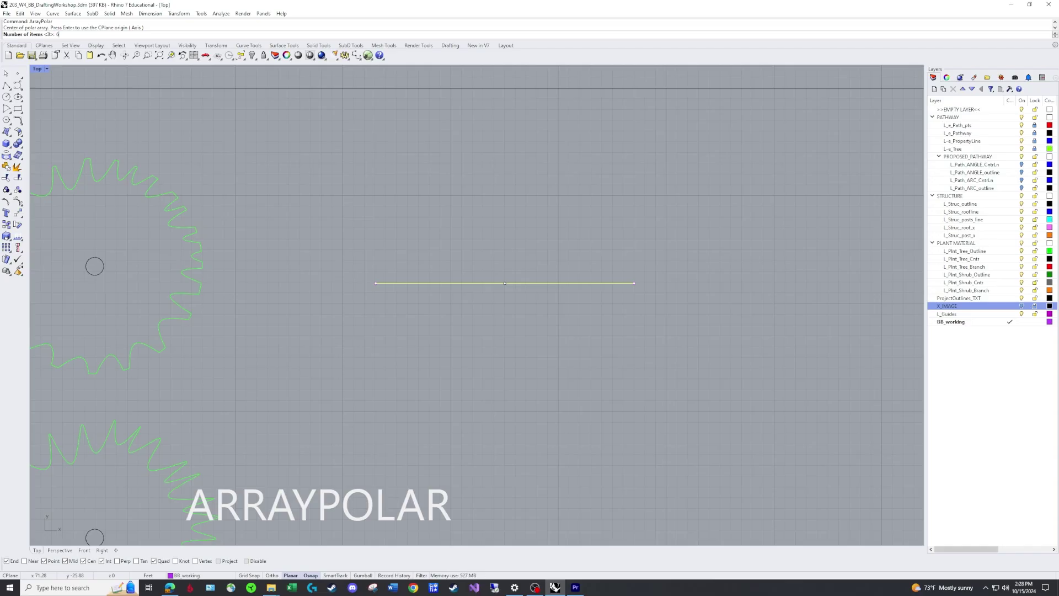
key(Return)
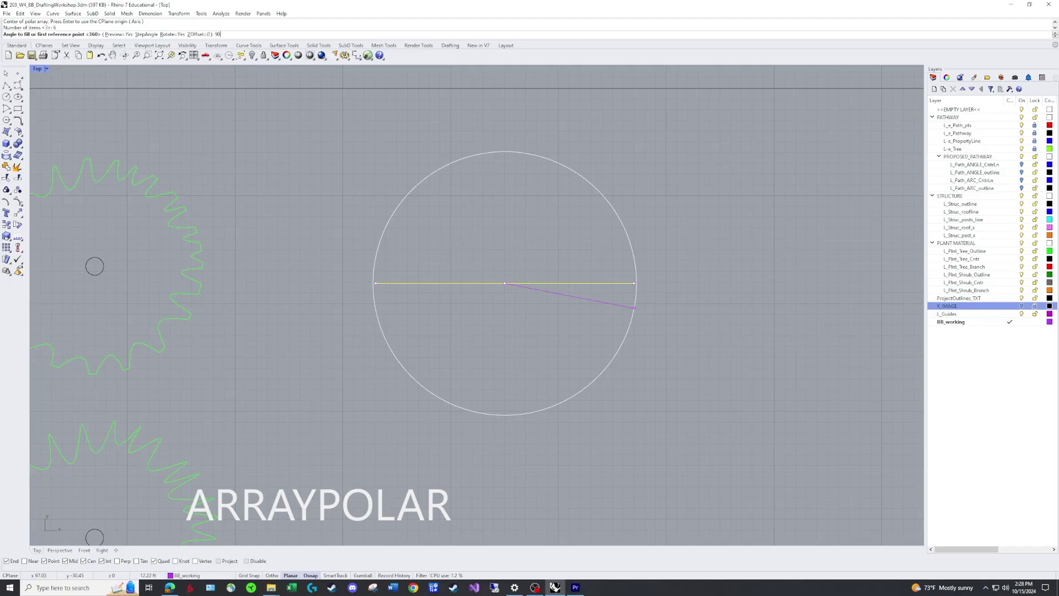
key(Return)
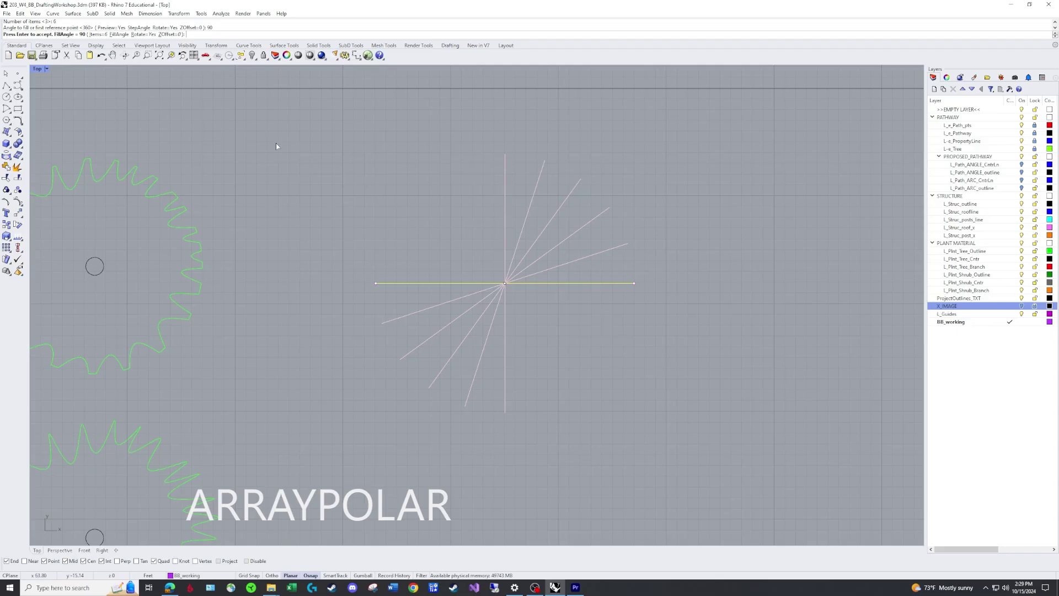
Change the previewed polar array to 12 items with a fill angle of 180 degrees.
click(98, 34)
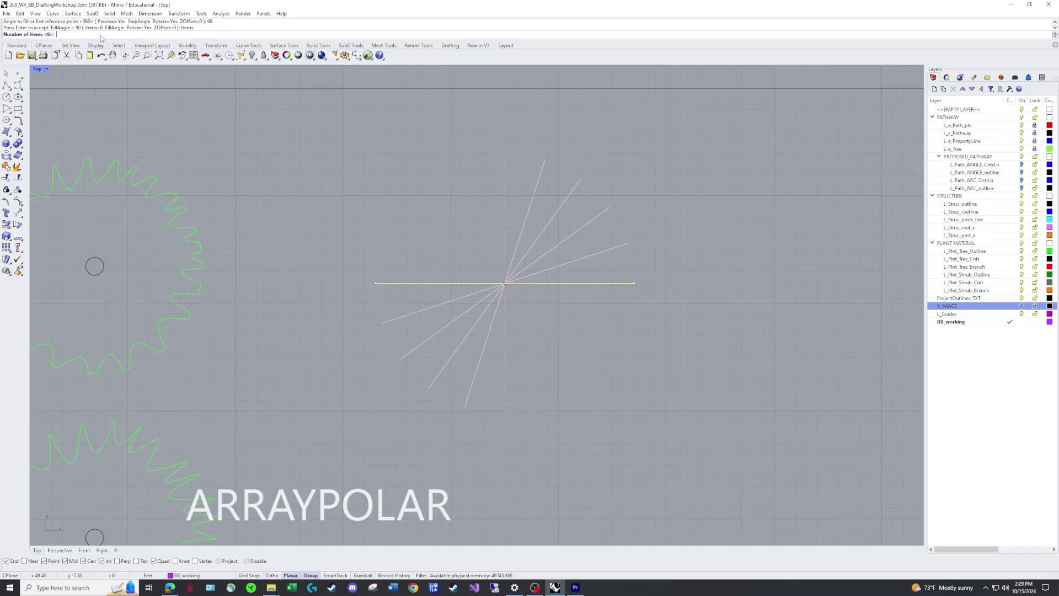
text(12)
key(Return)
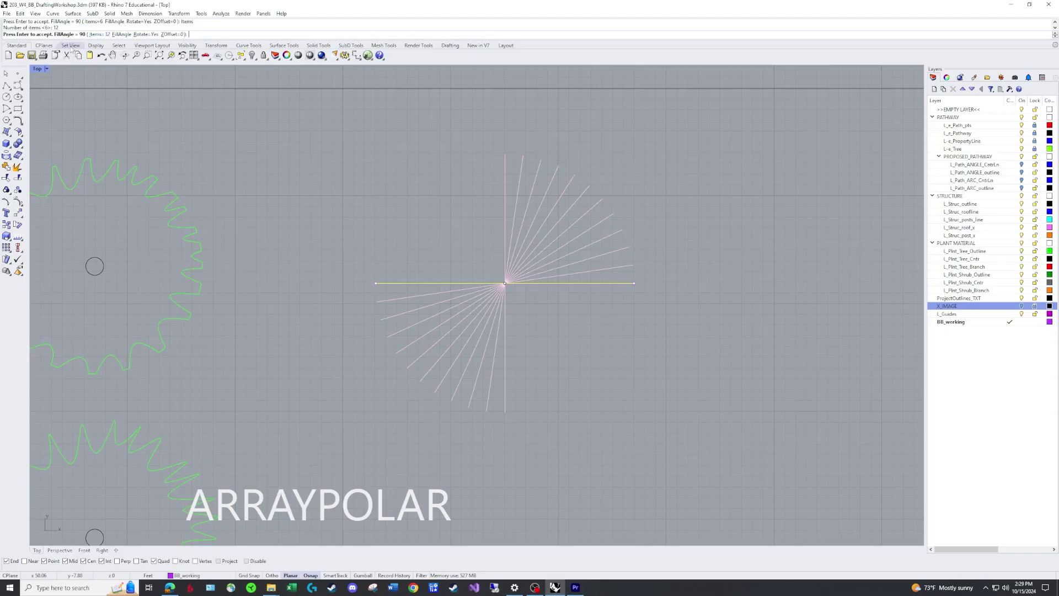
click(121, 36)
text(1)
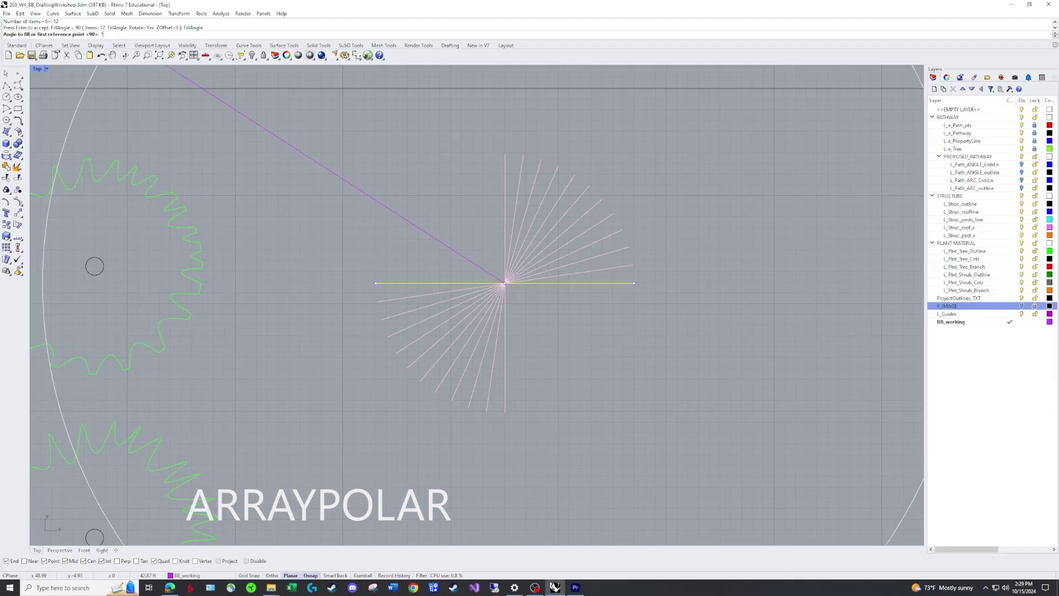
text(80)
key(Return)
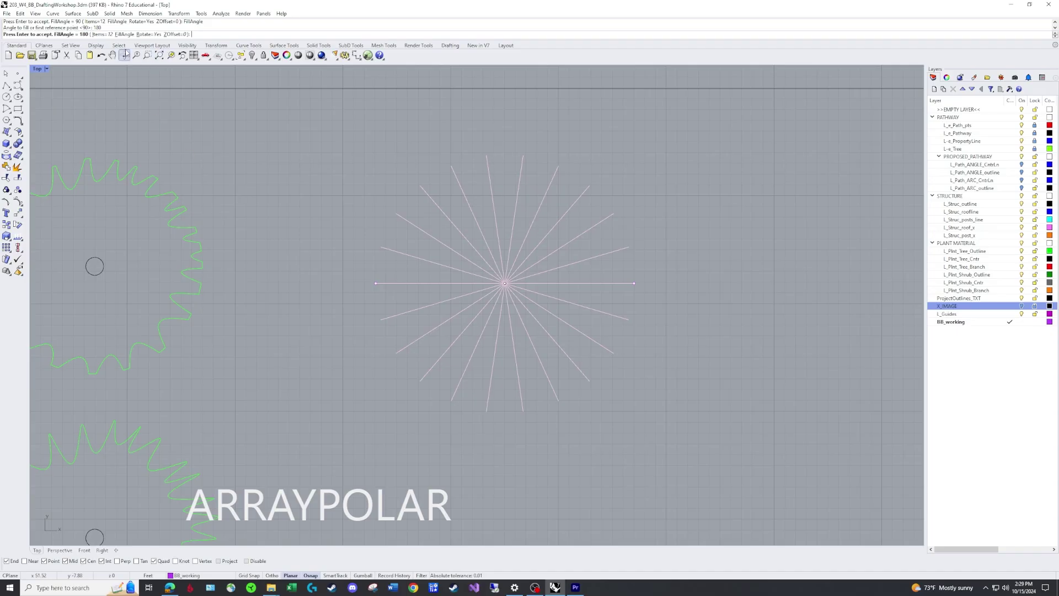
Finish the polar array with a fill angle of 170 degrees and compare it with the X_IMAGE reference by briefly showing that layer.
click(125, 34)
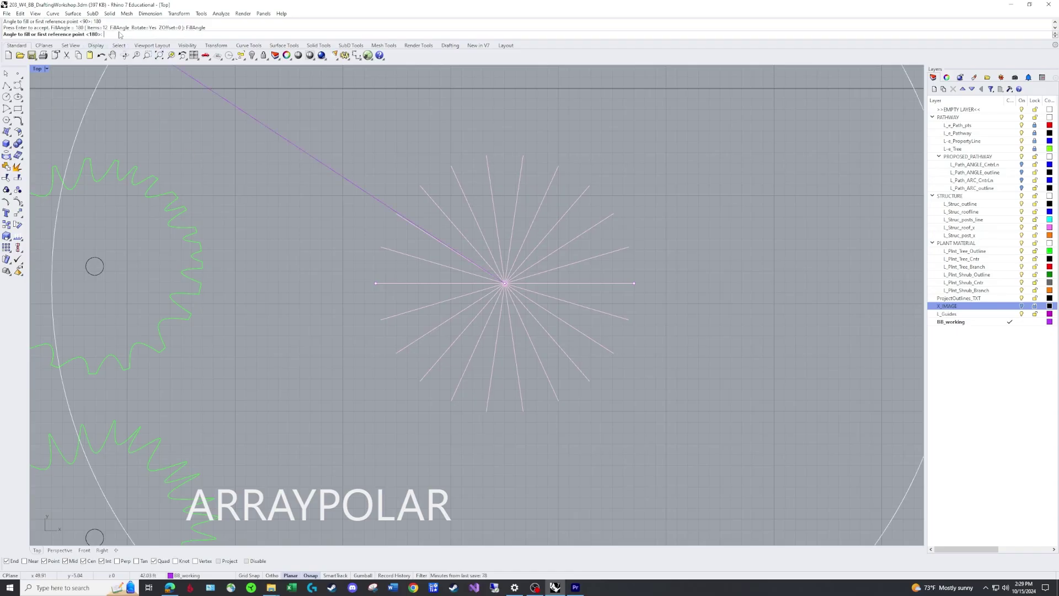
text(170)
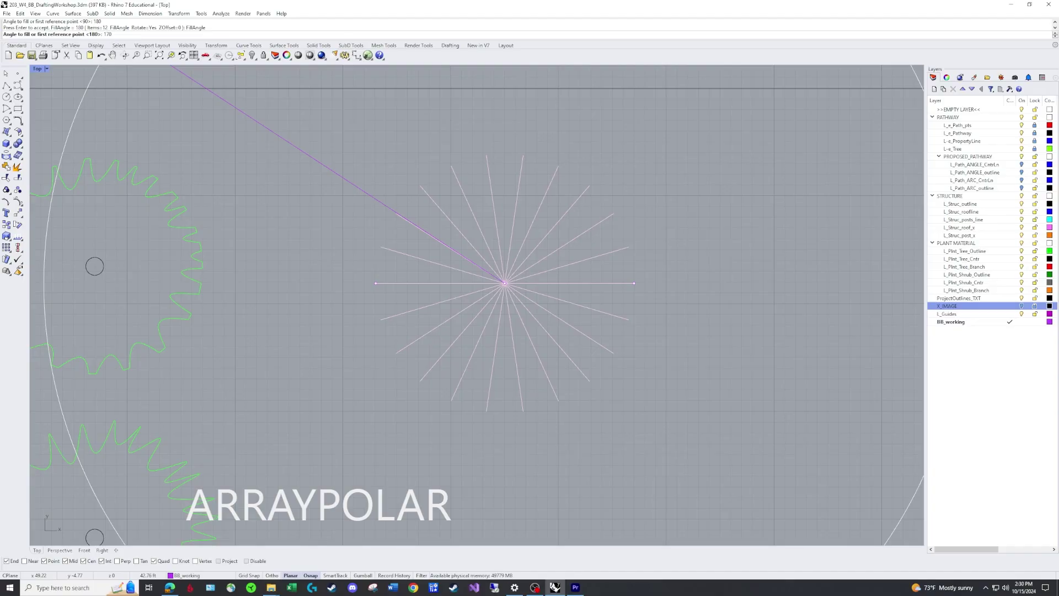
key(Return)
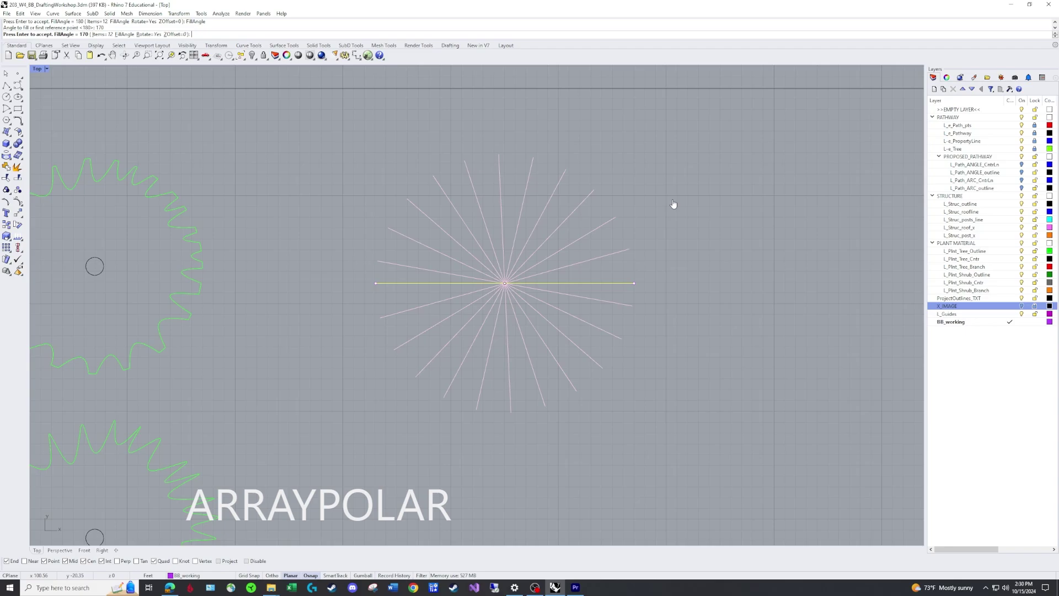
key(Return)
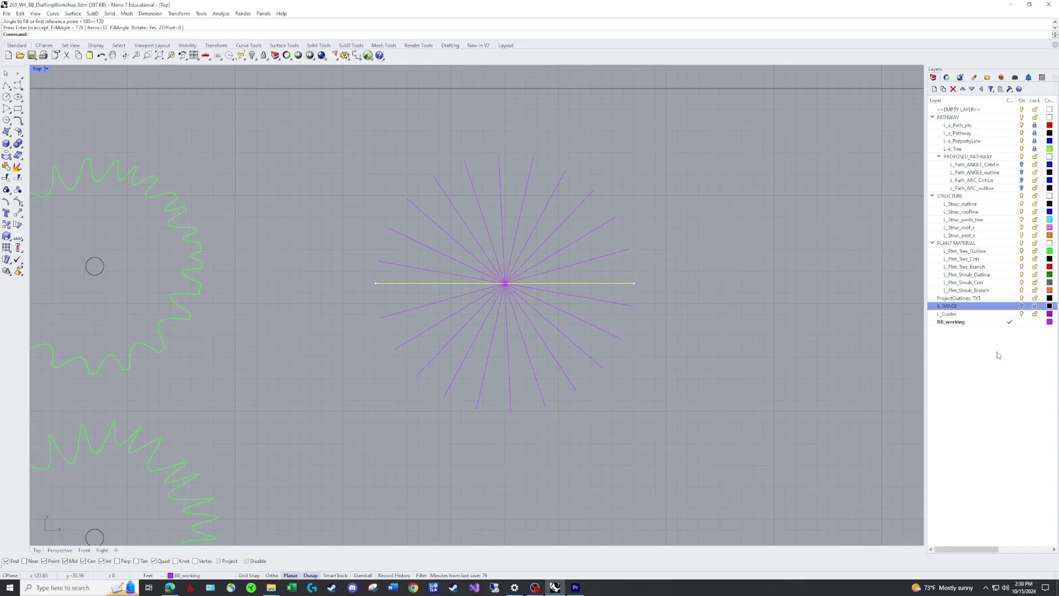
click(1022, 306)
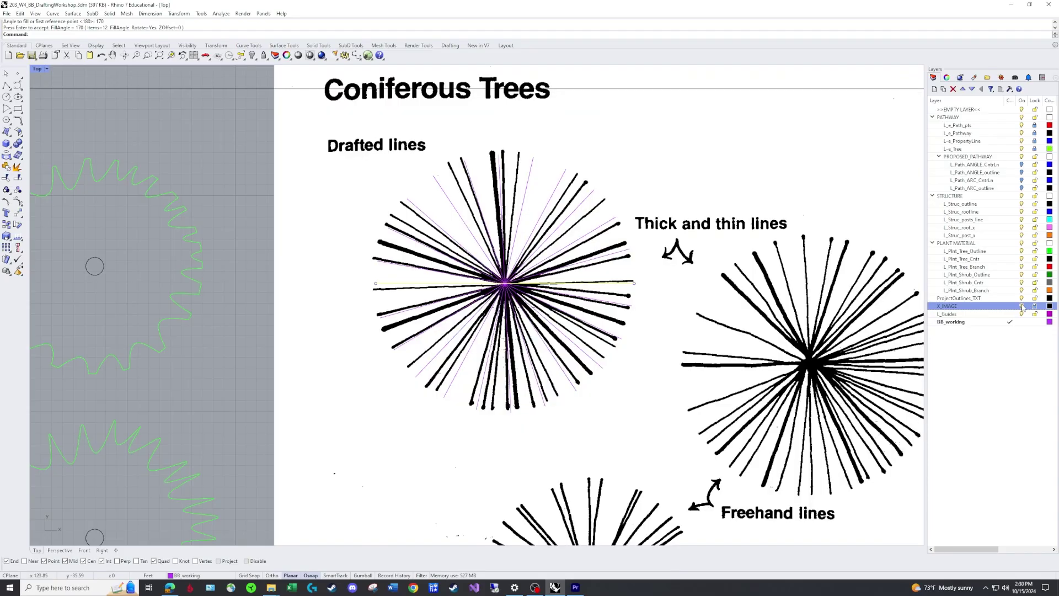
click(1022, 306)
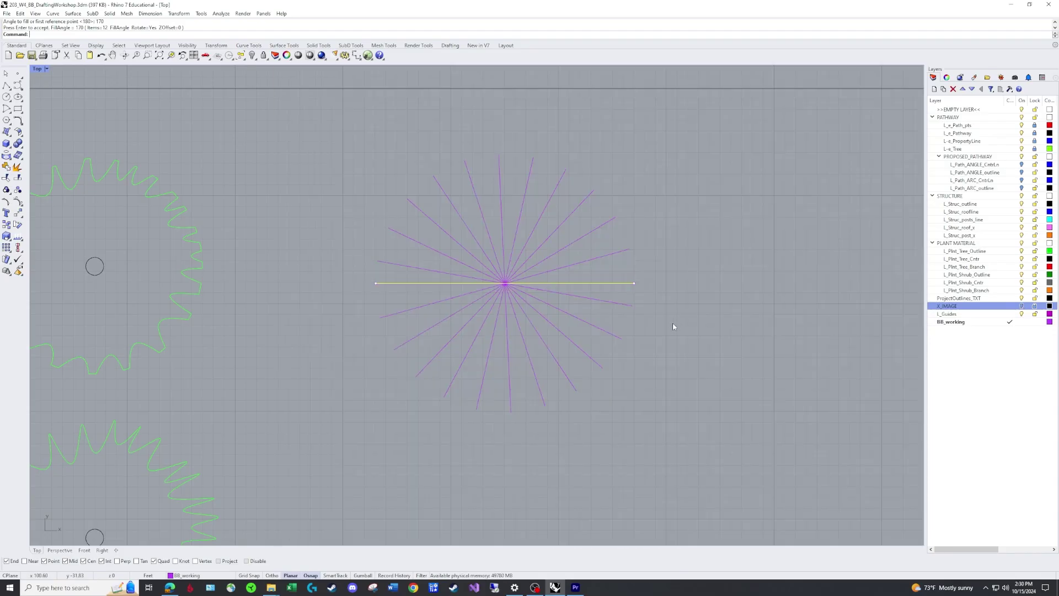
Polar-array the horizontal line about its midpoint with 15 items over a fill angle of 150 degrees.
text(arraypolar)
key(Return)
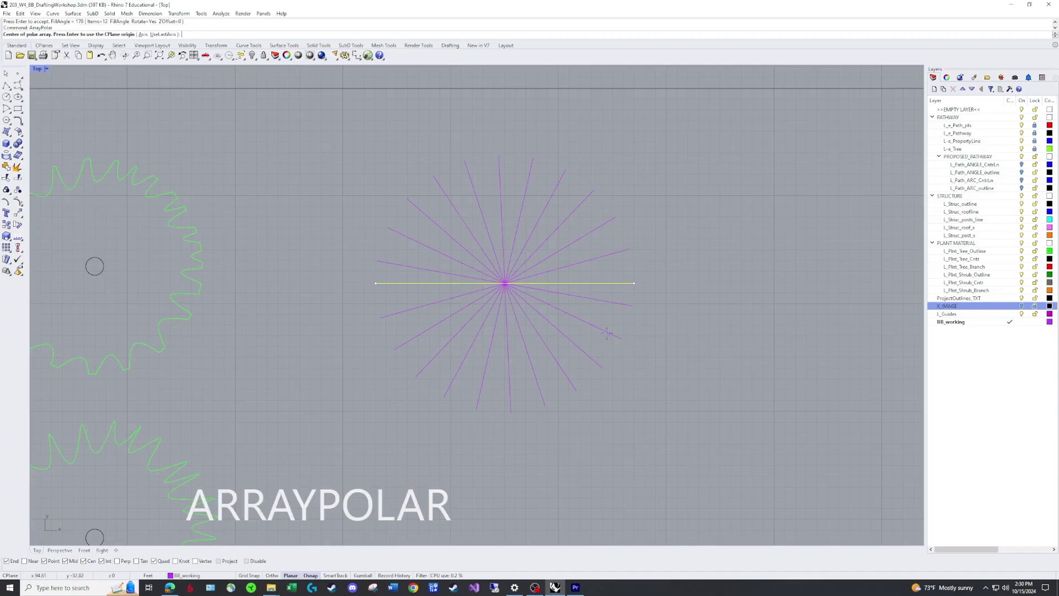
click(506, 284)
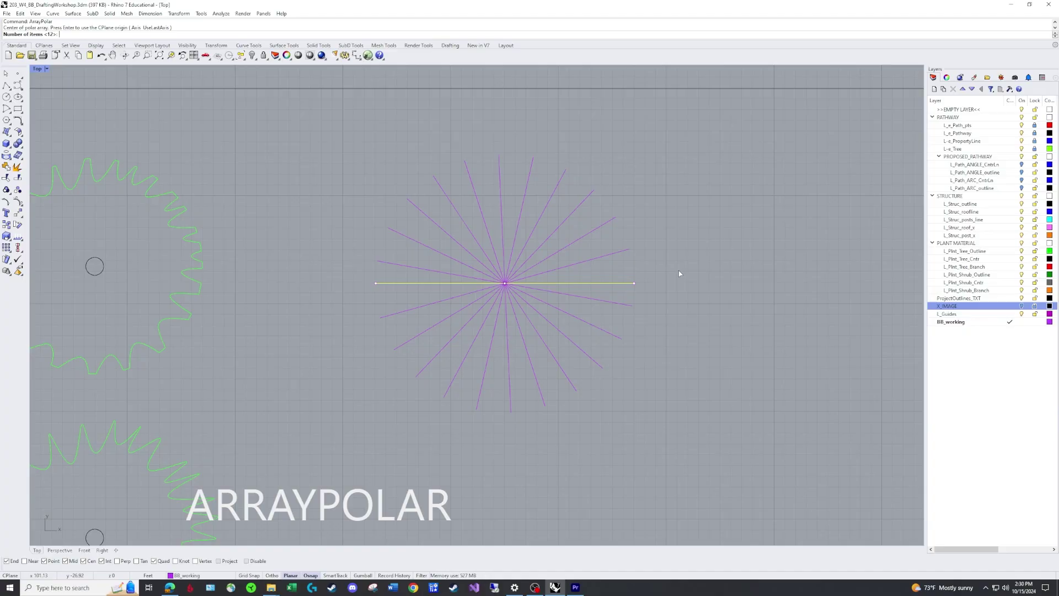
text(15)
key(Return)
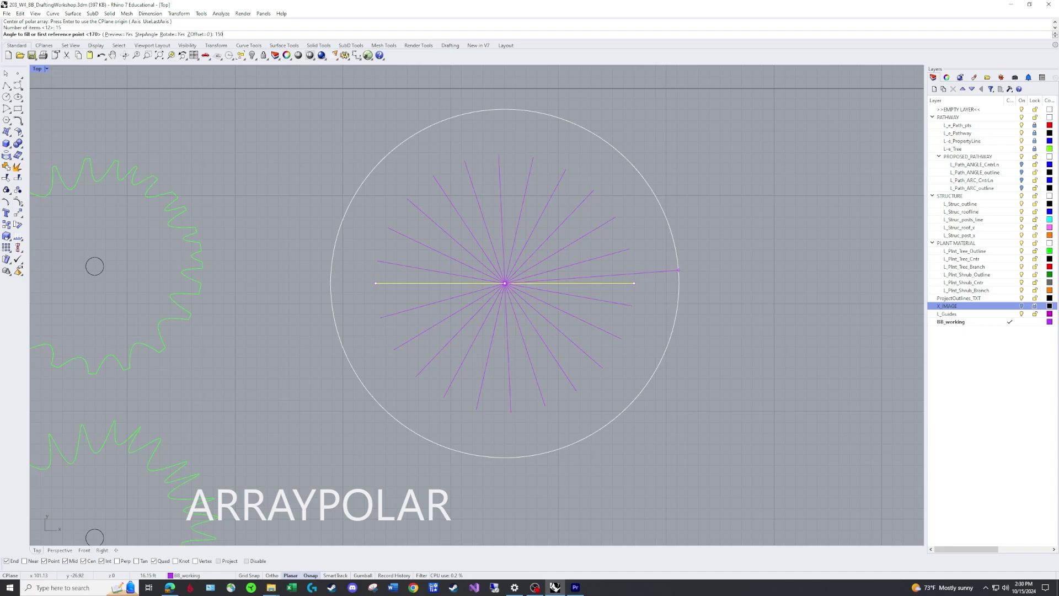
key(Return)
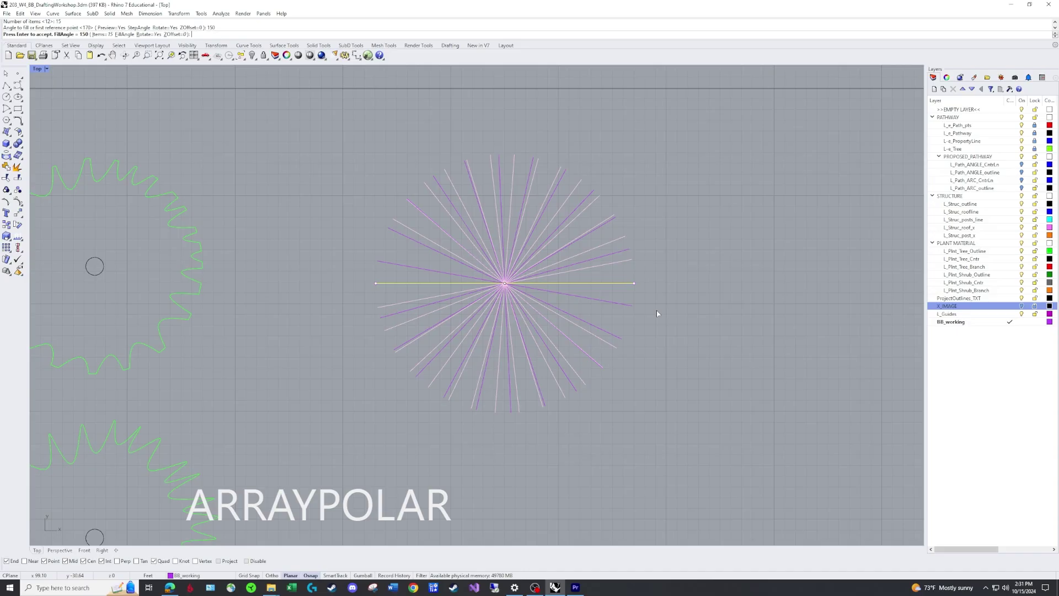
key(Return)
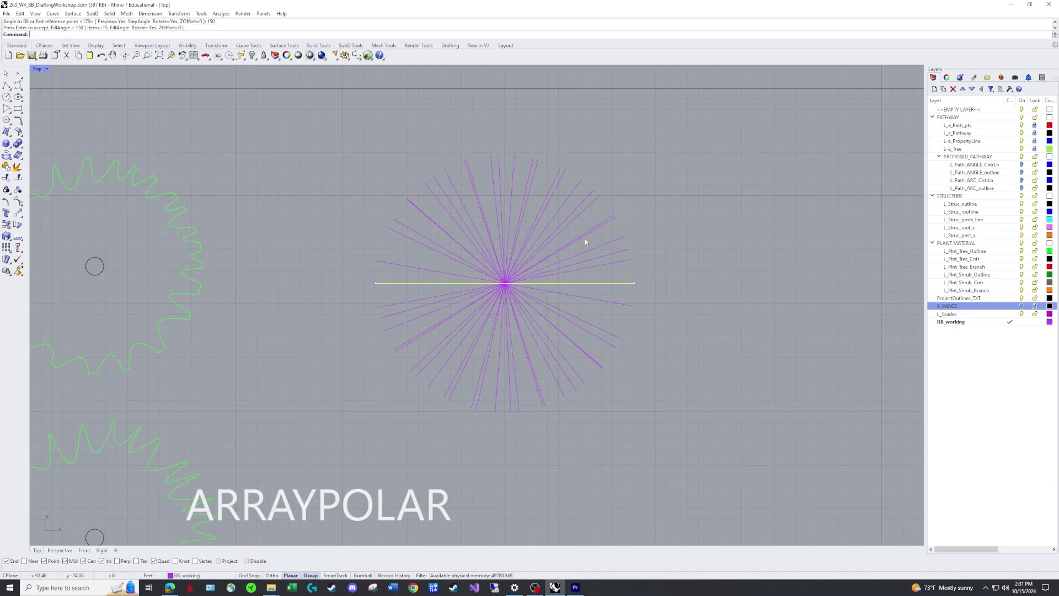
click(1021, 306)
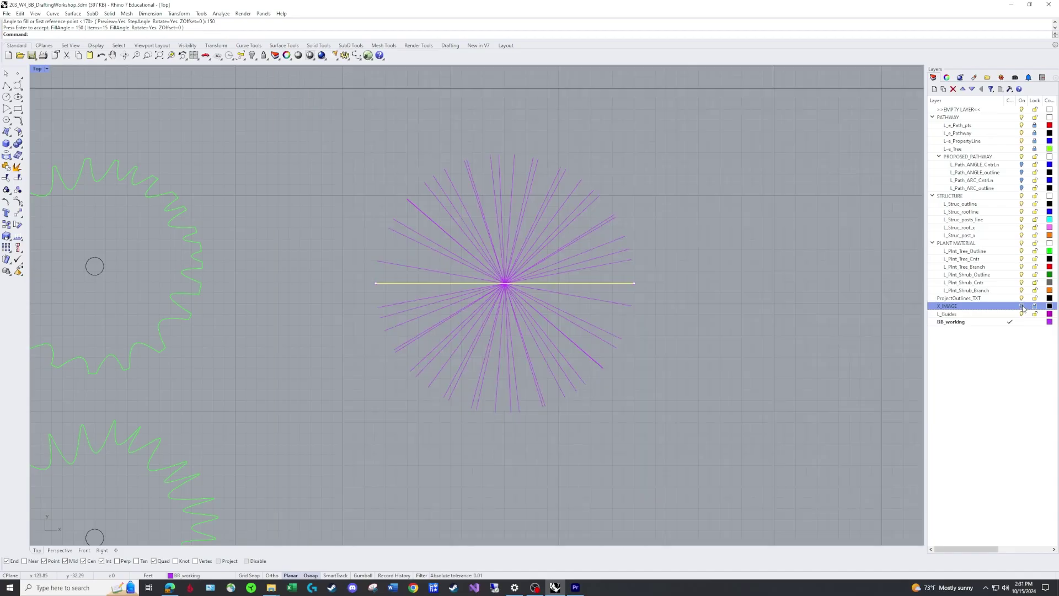
click(656, 335)
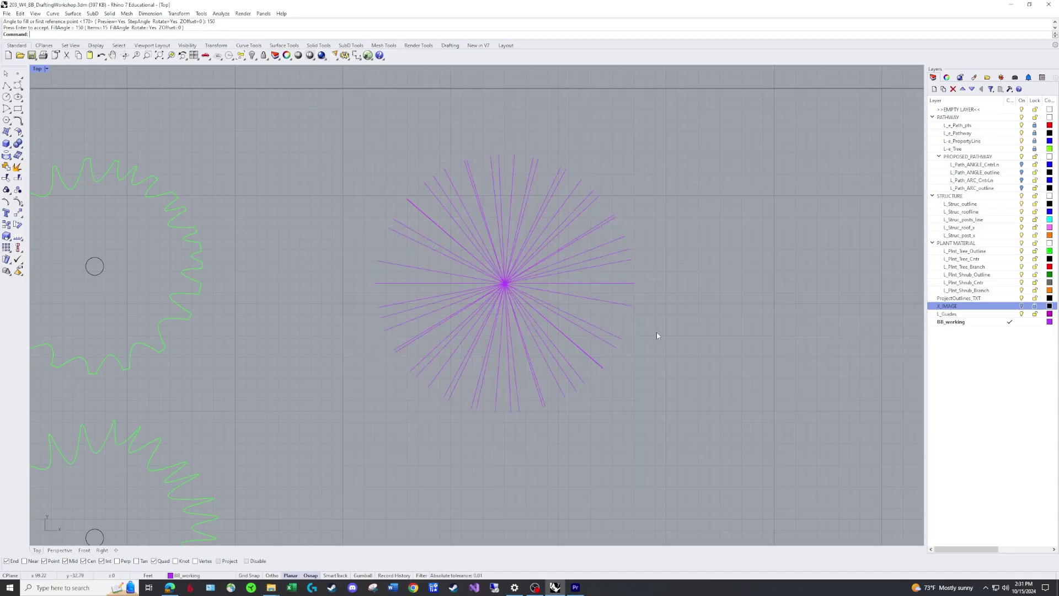
Erase nearly overlapping lines from the radial pattern, starting in its lower-right quadrant, and briefly show X_IMAGE to compare.
click(596, 366)
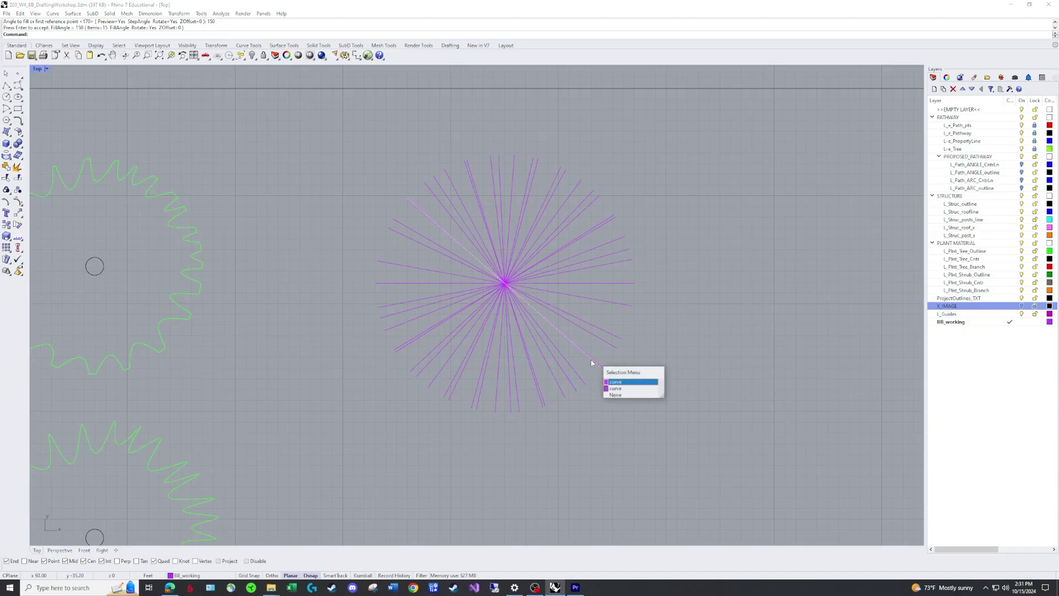
key(Escape)
scroll(594, 366, up, 6)
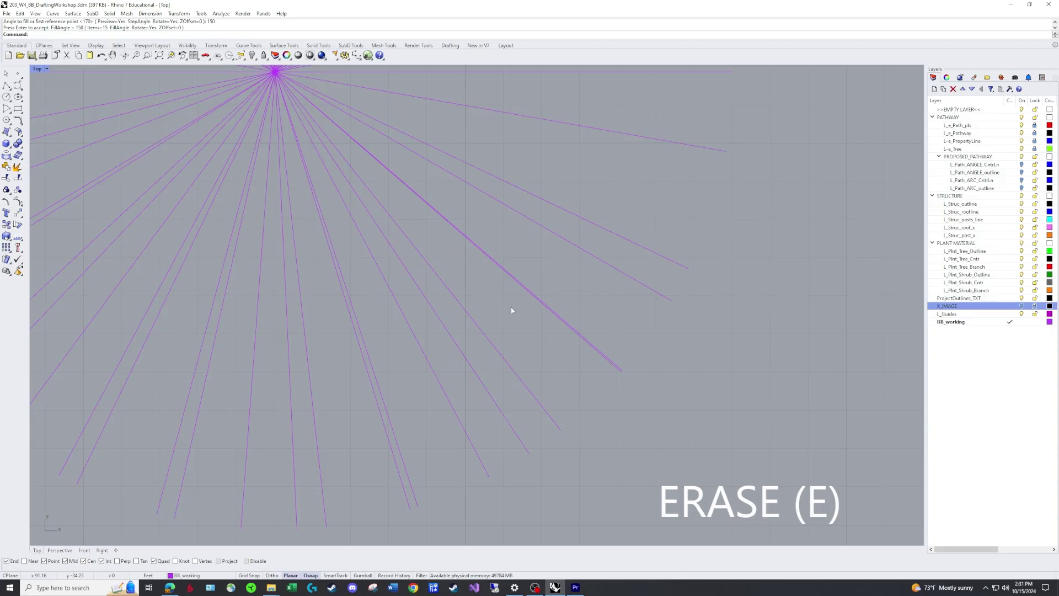
click(577, 334)
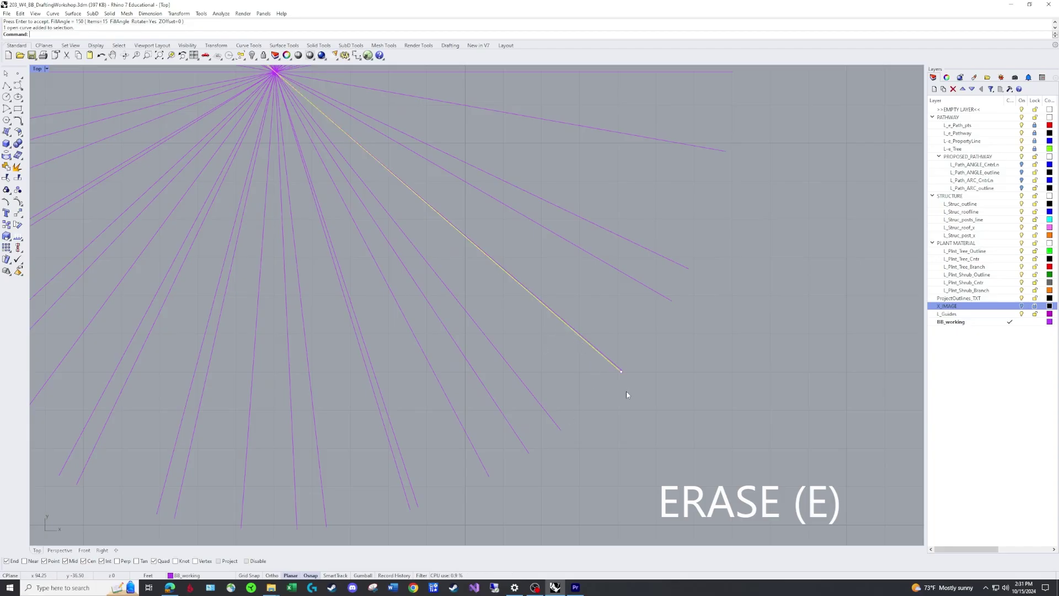
text(E)
key(Return)
scroll(391, 462, down, 4)
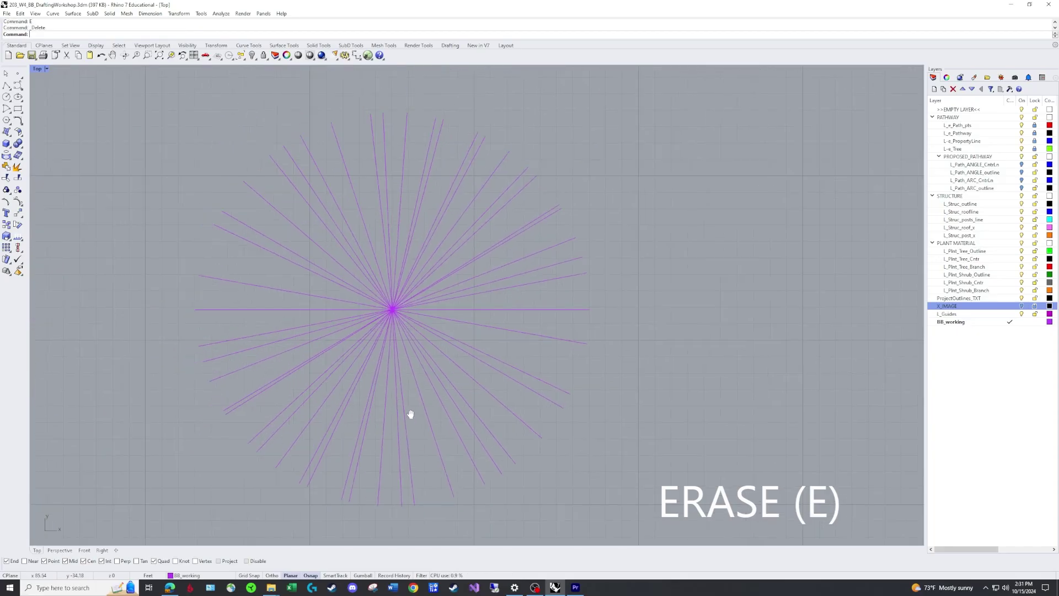
scroll(342, 353, up, 3)
scroll(395, 358, down, 3)
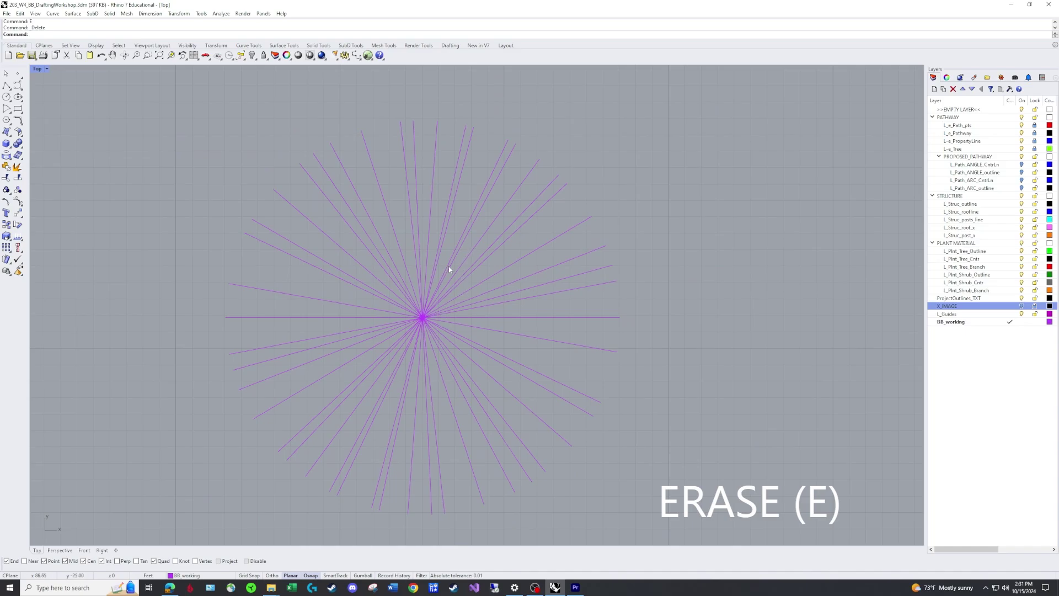
scroll(450, 270, up, 2)
scroll(415, 263, down, 4)
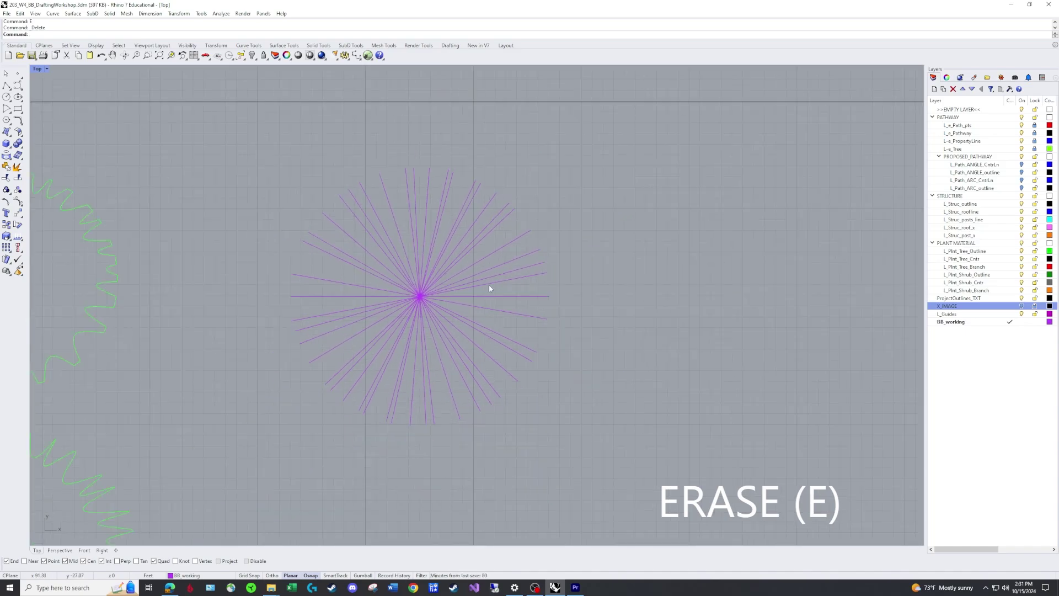
click(1022, 306)
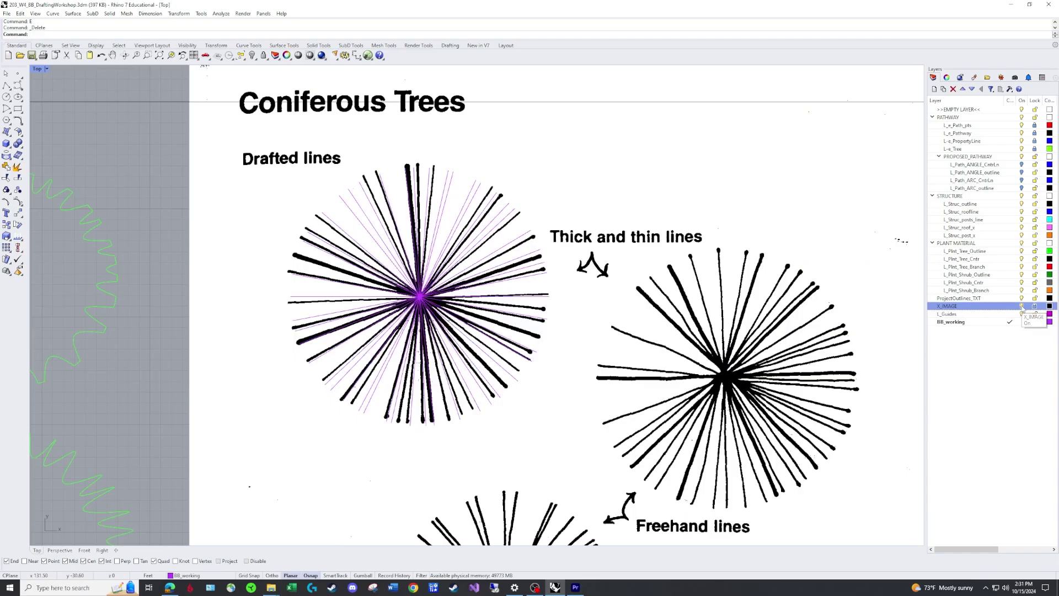
click(1021, 306)
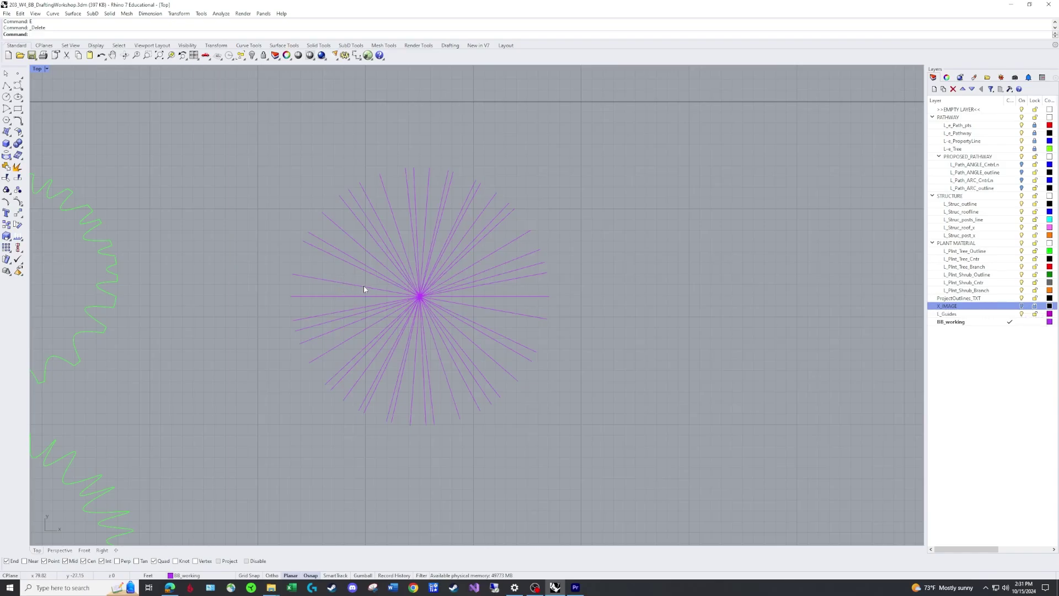
Trim four radial lines above the horizontal line, using that line as the cutting object: one at left, one at right, two at top.
text(tr)
key(Return)
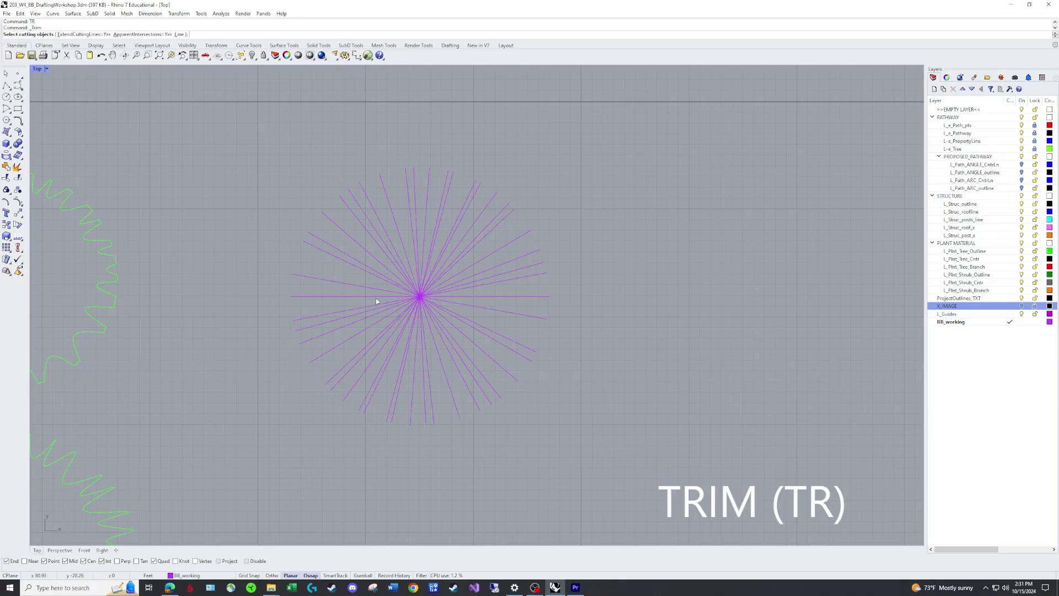
click(378, 296)
key(Return)
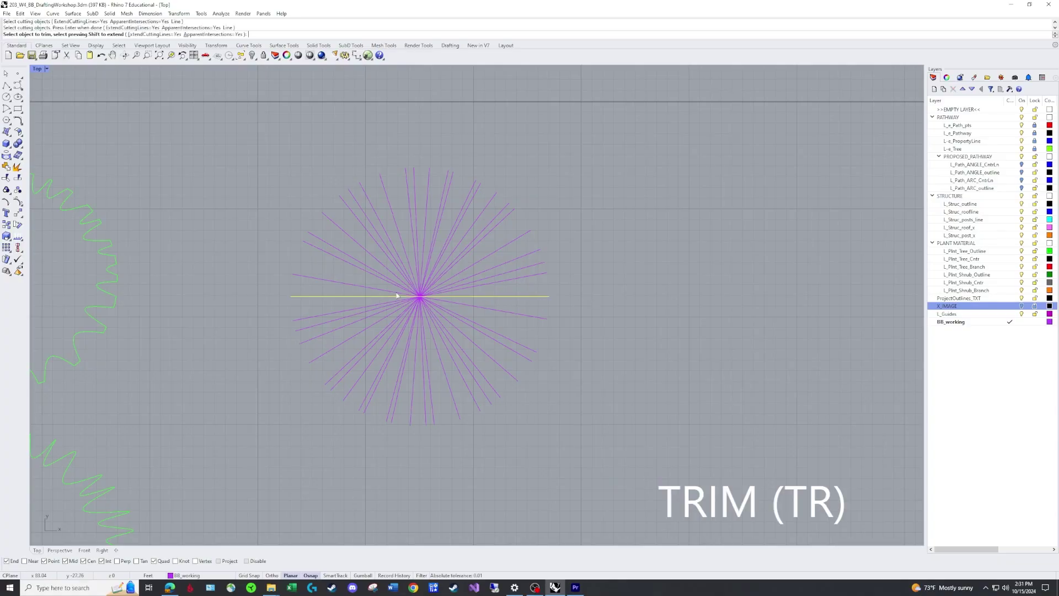
click(363, 288)
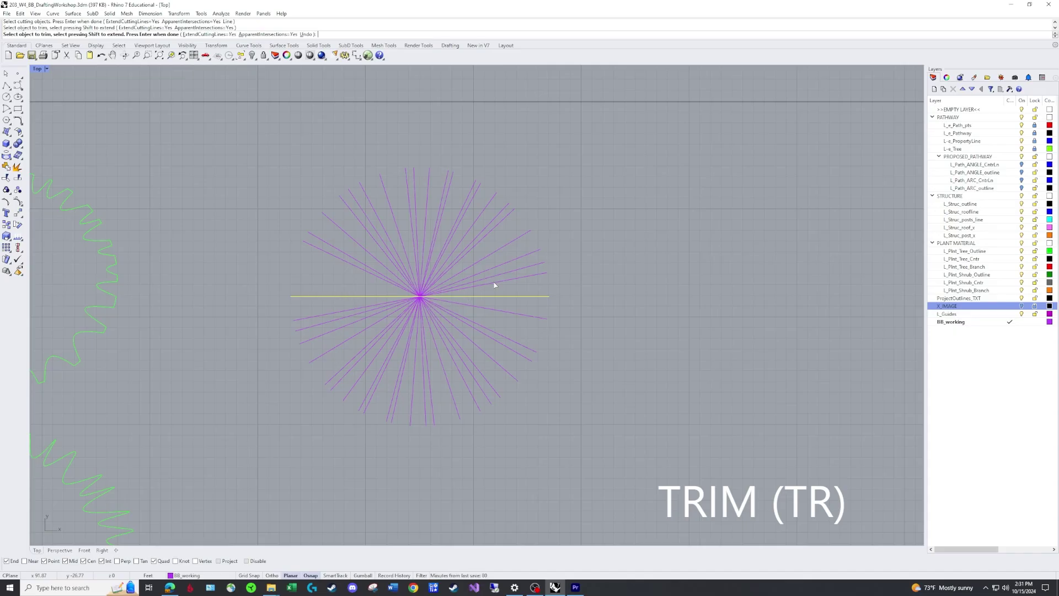
click(518, 279)
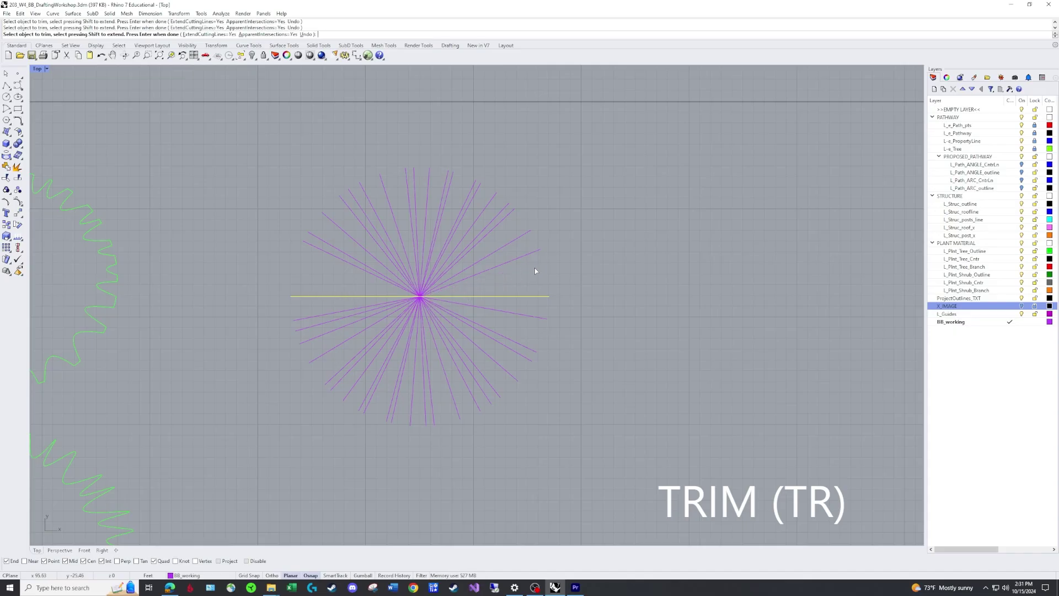
click(416, 214)
click(409, 201)
key(Return)
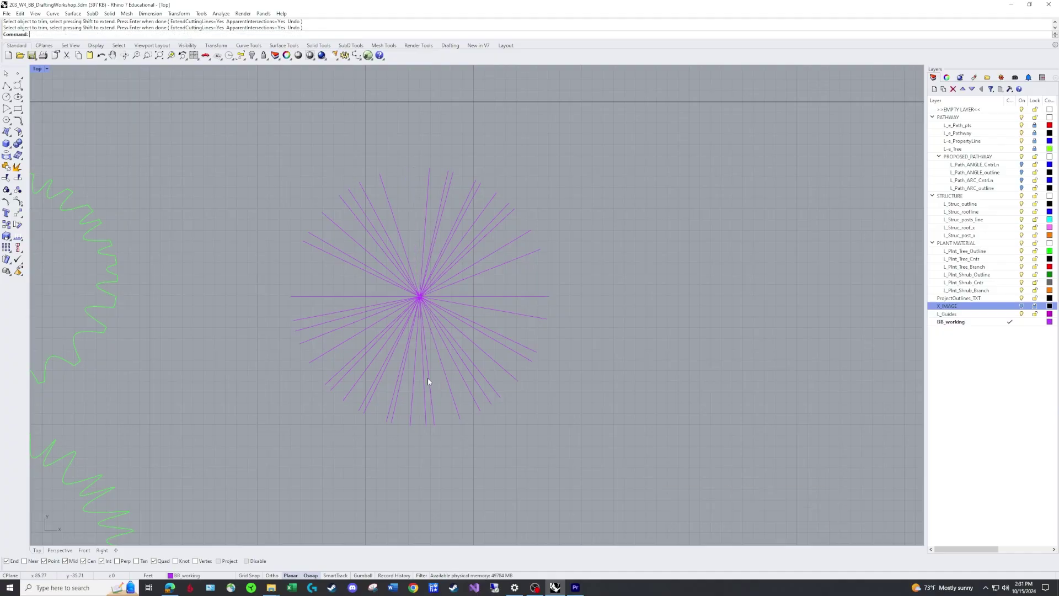
Erase a leftover half line near the pattern's bottom and further closely spaced diagonal lines to thin it out.
text(E)
key(Return)
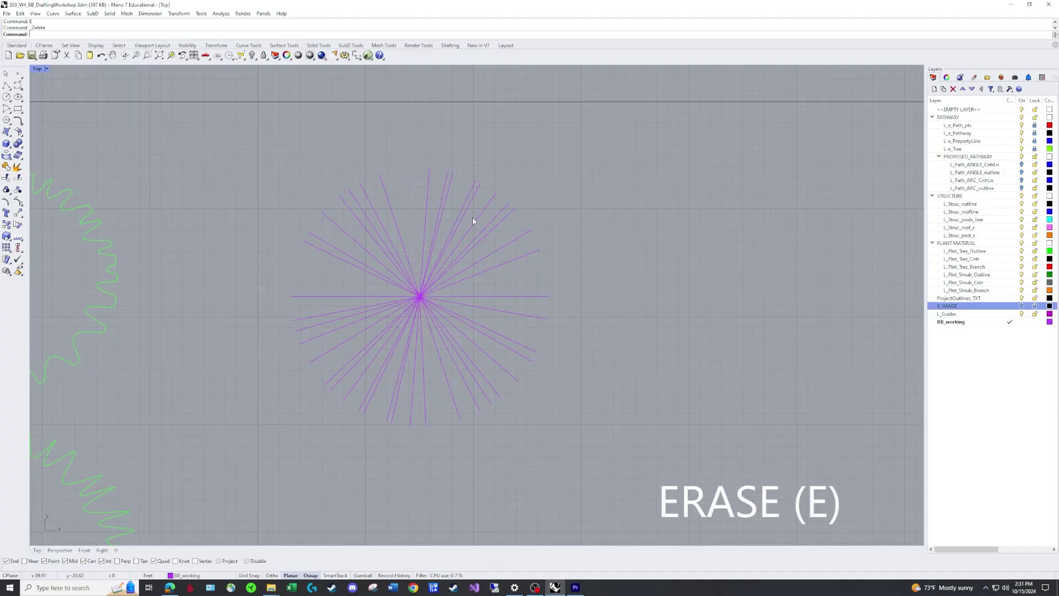
click(472, 202)
click(378, 233)
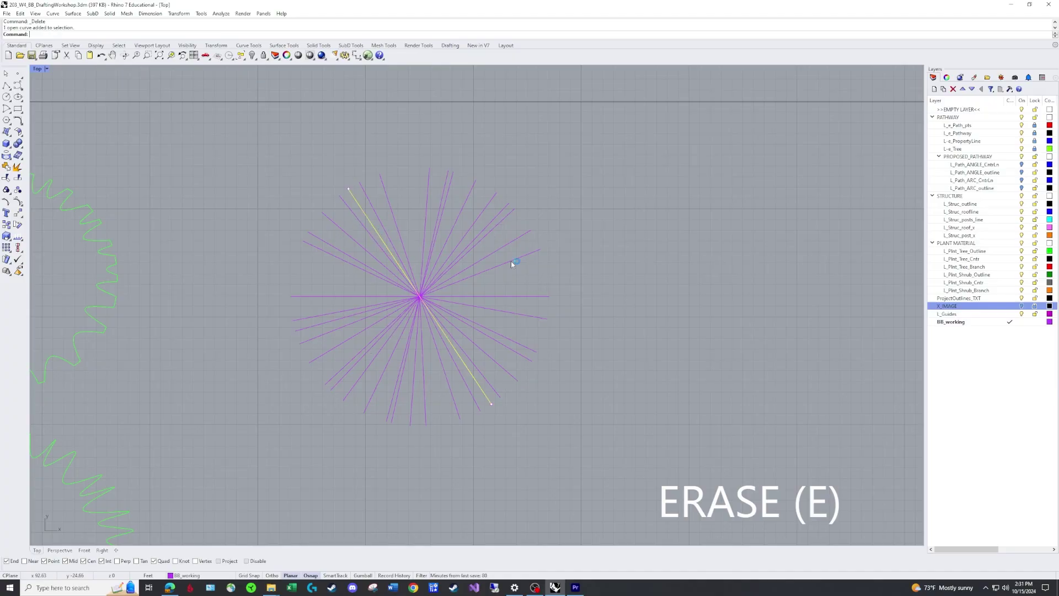
text(e)
key(Return)
scroll(505, 345, down, 2)
scroll(493, 293, up, 4)
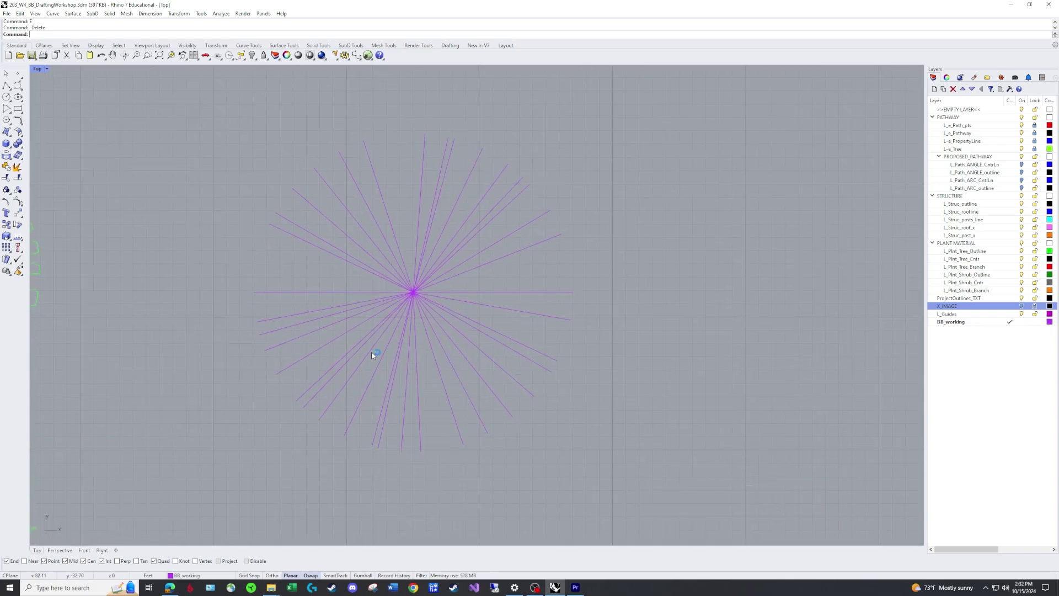
Trim the lower-left half of one diagonal line, using the horizontal line as the cutting object.
text(tr)
key(Return)
click(473, 293)
key(Return)
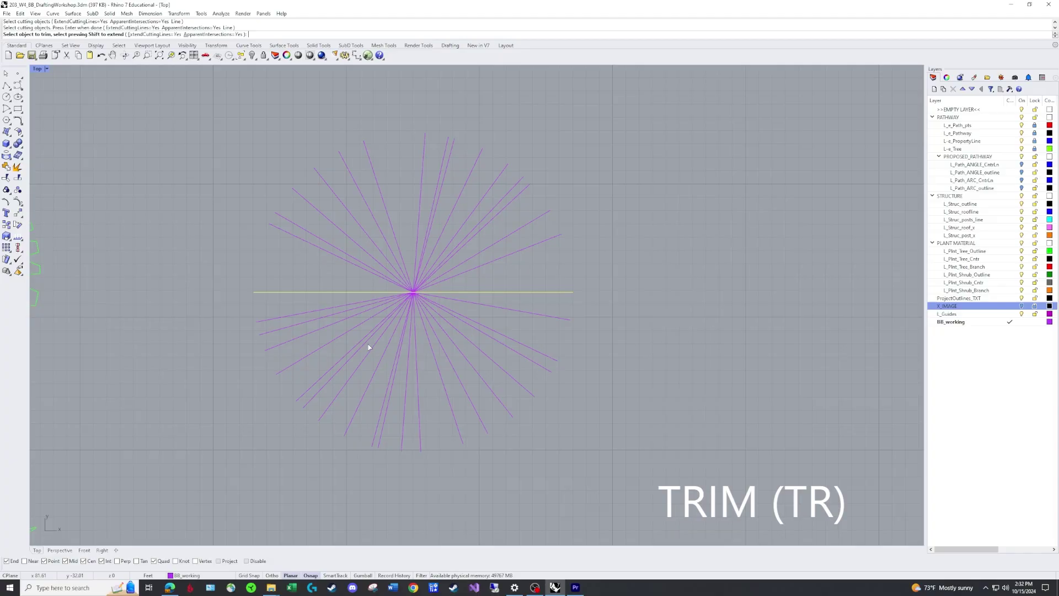
click(367, 342)
key(Return)
scroll(474, 351, down, 2)
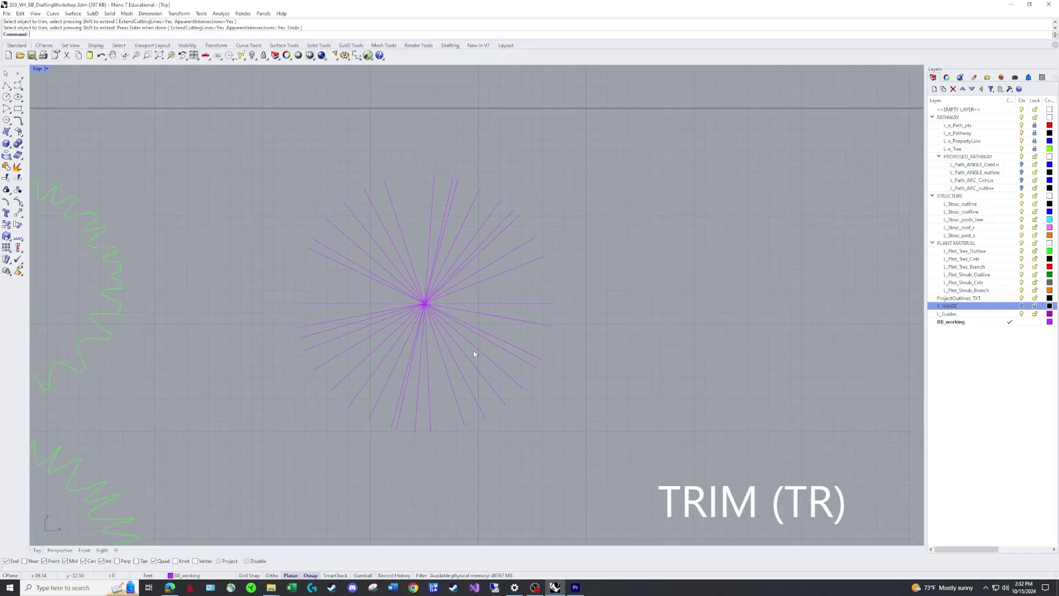
Trim the upper-right half of one diagonal line against the horizontal line.
text(tr)
key(Return)
click(501, 303)
key(Return)
click(501, 233)
key(Return)
scroll(538, 274, down, 2)
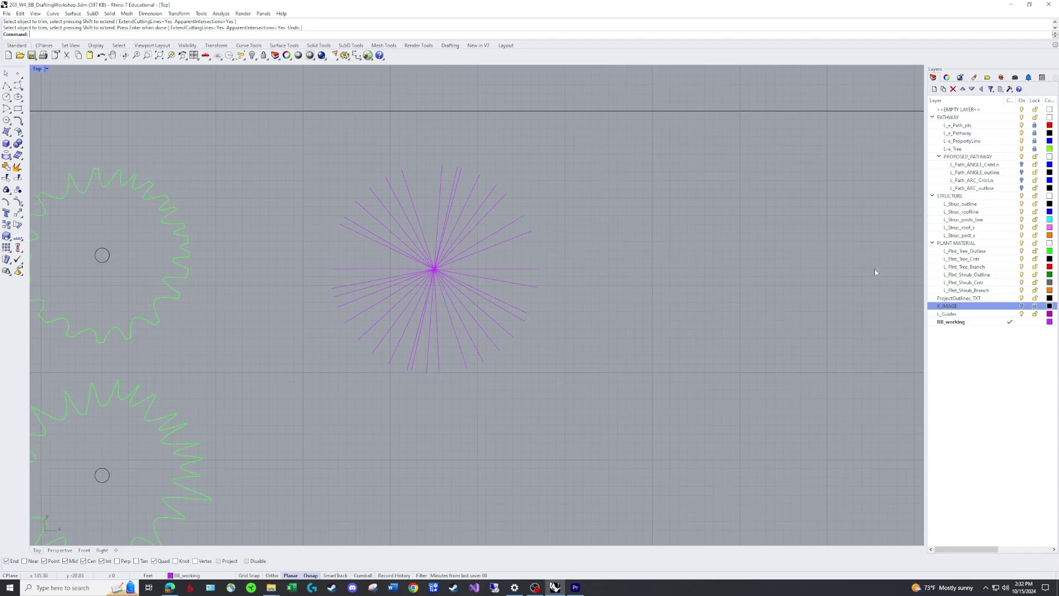
Check the pattern against the X_IMAGE reference, hide that layer again, and erase one steep line running from lower left to upper right.
click(1022, 307)
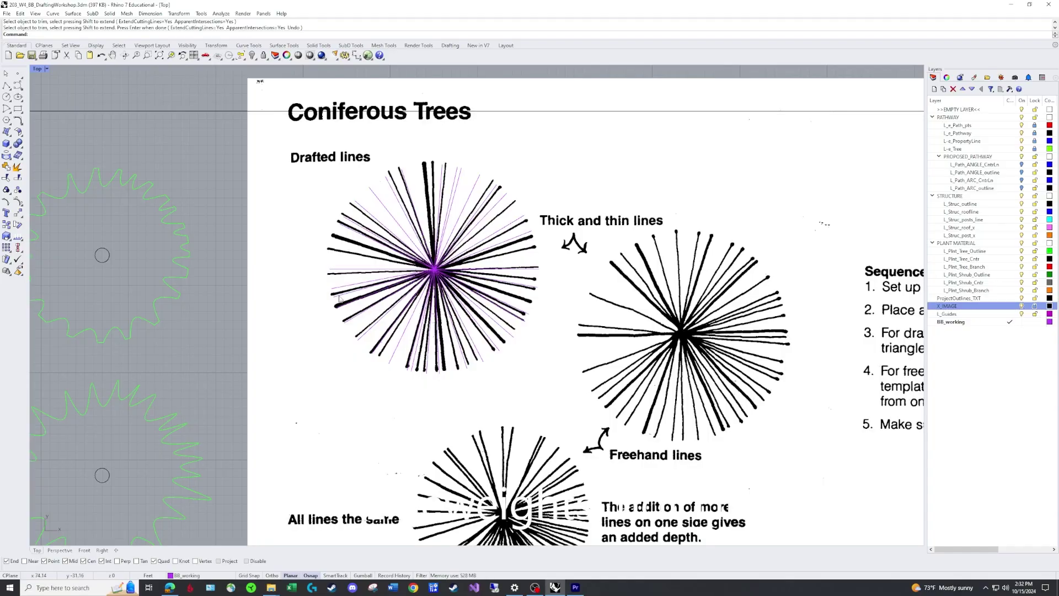
click(1022, 306)
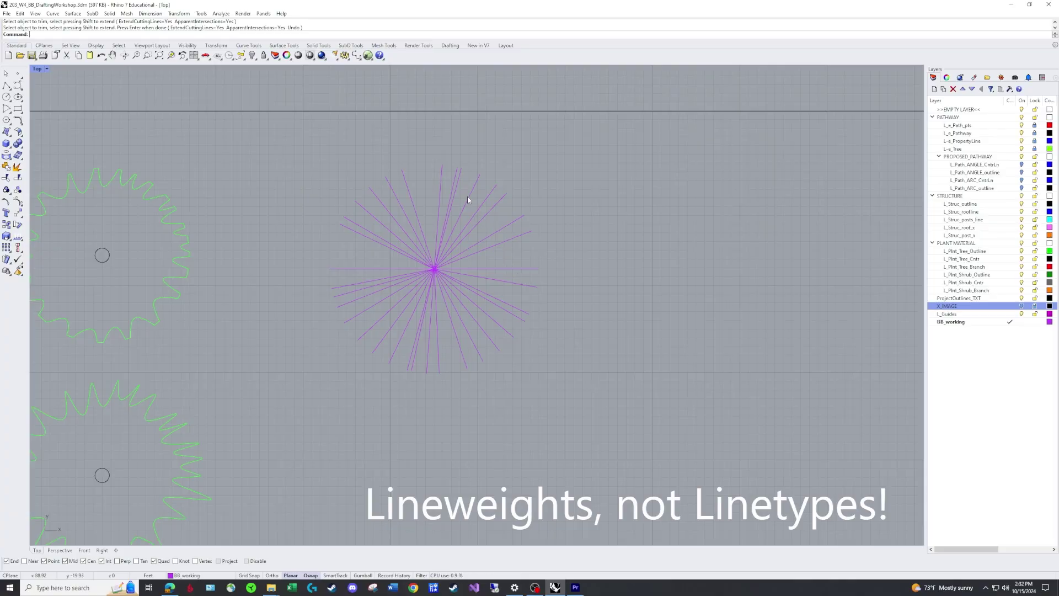
key(Escape)
click(420, 315)
key(Delete)
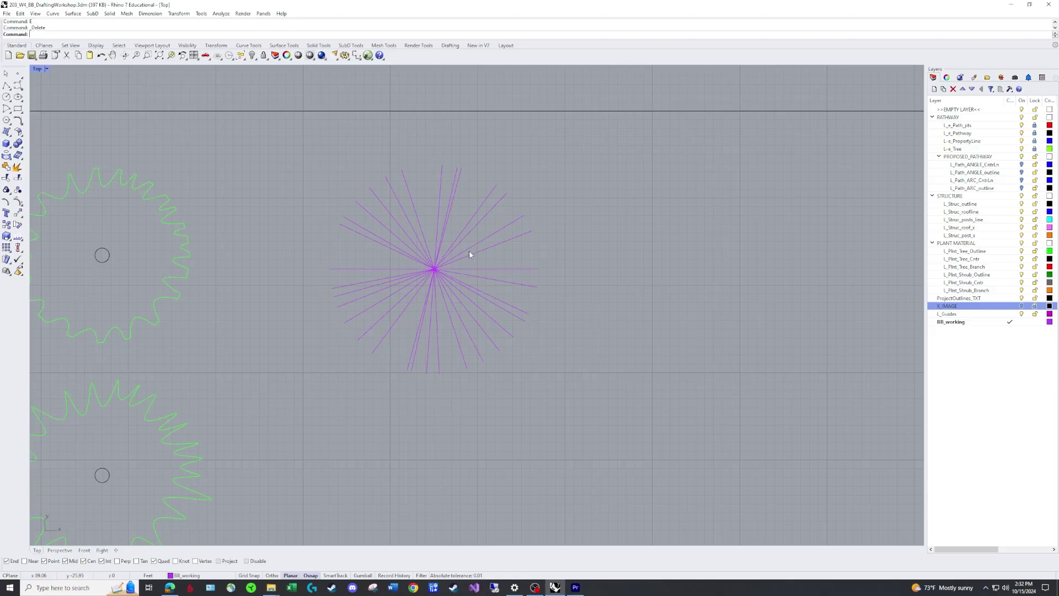
click(390, 249)
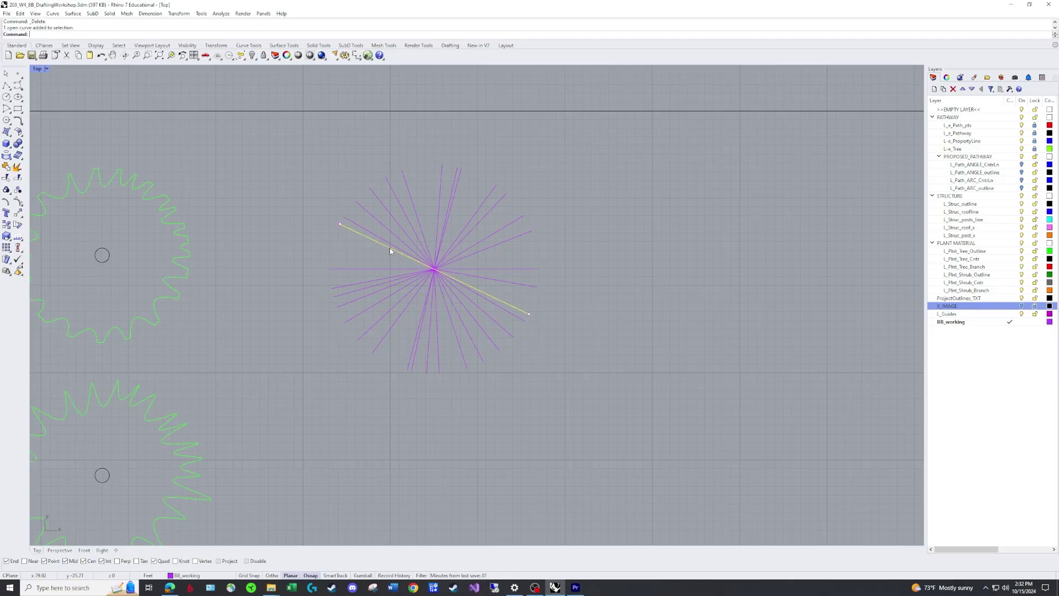
shift+click(419, 222)
shift+click(495, 212)
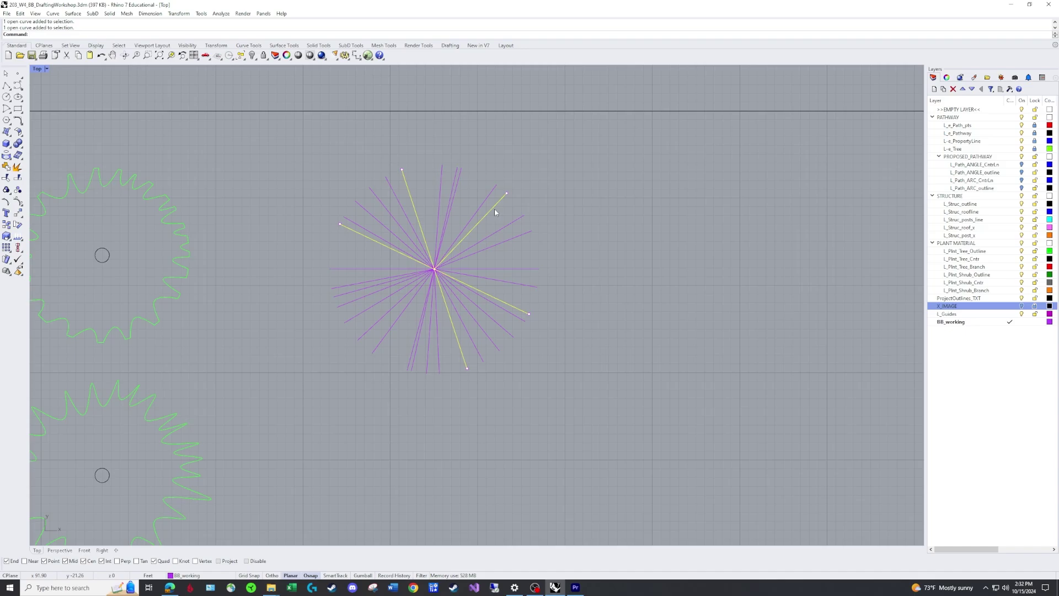
key(Escape)
Assign three spread-out full-length radial lines to the L_Plnt_Tree_Cntr layer and clear the selection.
click(382, 243)
shift+click(417, 219)
shift+click(479, 216)
click(946, 77)
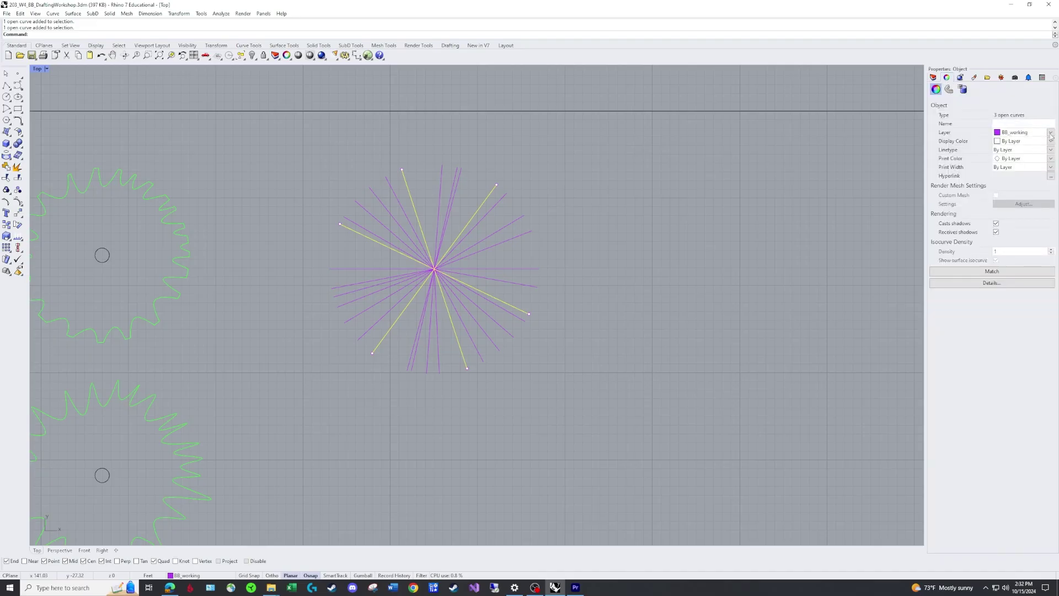
click(1022, 132)
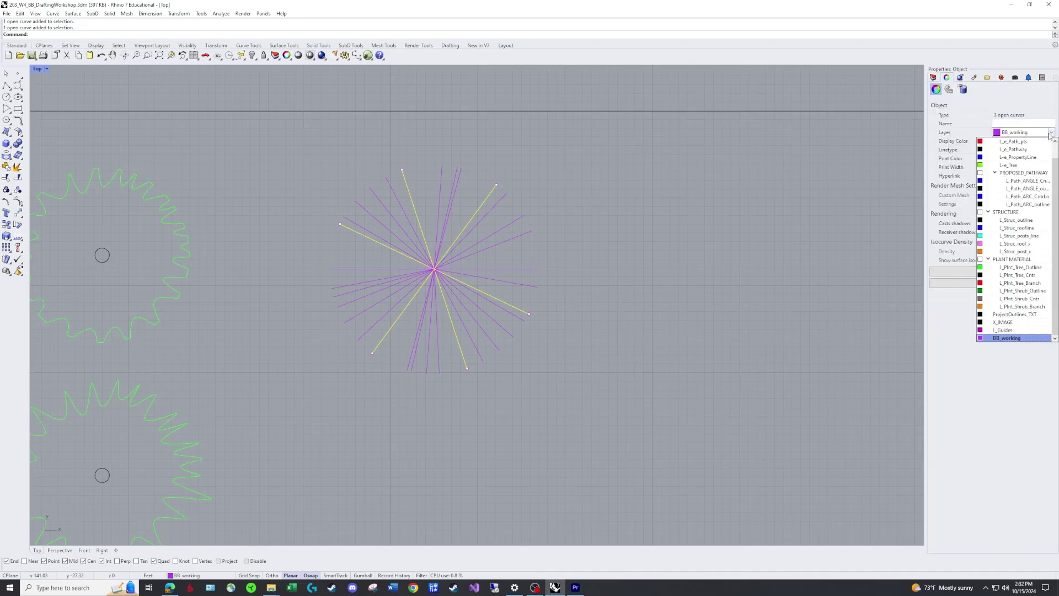
click(1027, 275)
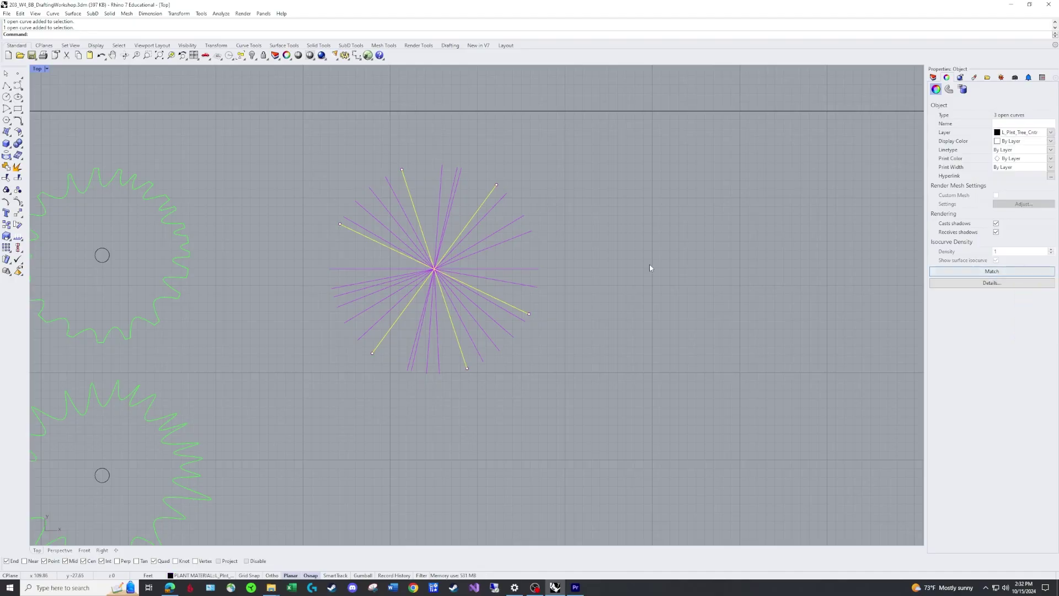
click(568, 270)
Assign all the remaining BB_working radial lines of the tree symbol to the L_Plnt_Tree_Branch layer and clear the selection.
click(364, 229)
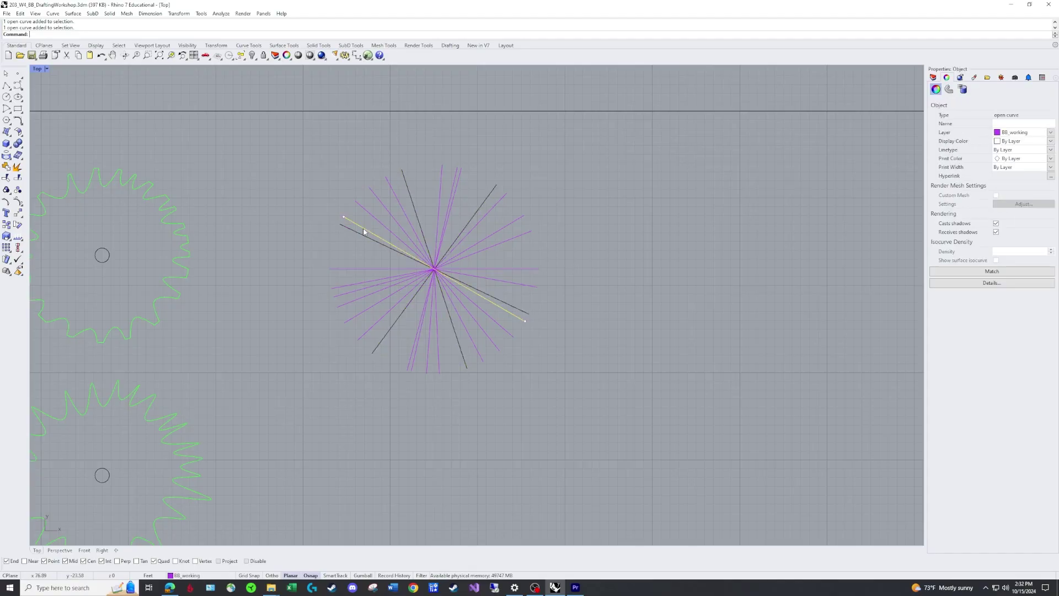
shift+click(371, 214)
shift+click(380, 200)
shift+click(394, 192)
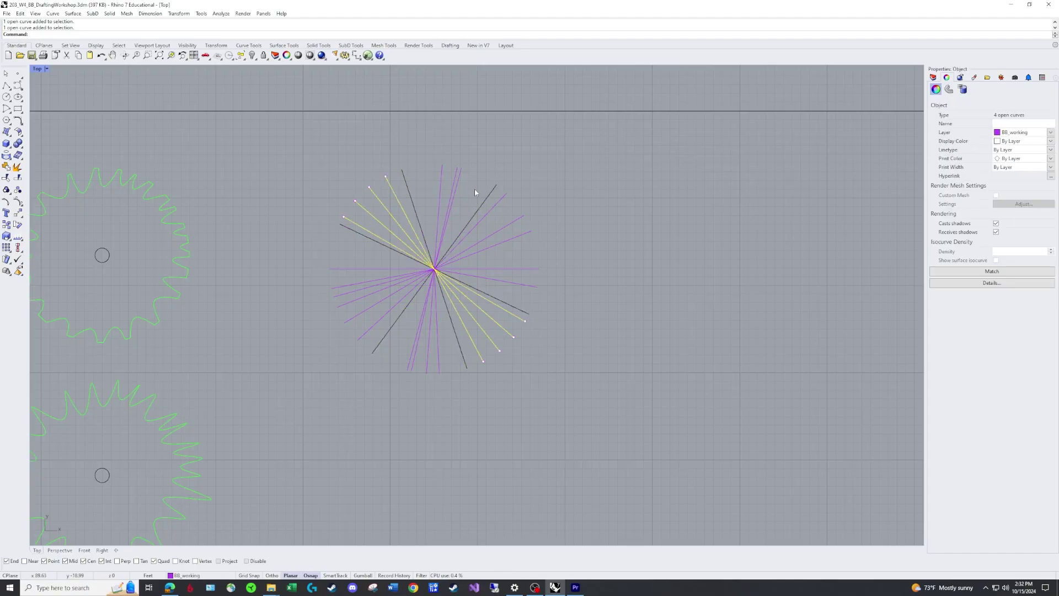
shift+drag(475, 192, 438, 178)
shift+drag(525, 246, 526, 245)
shift+click(513, 282)
shift+click(505, 269)
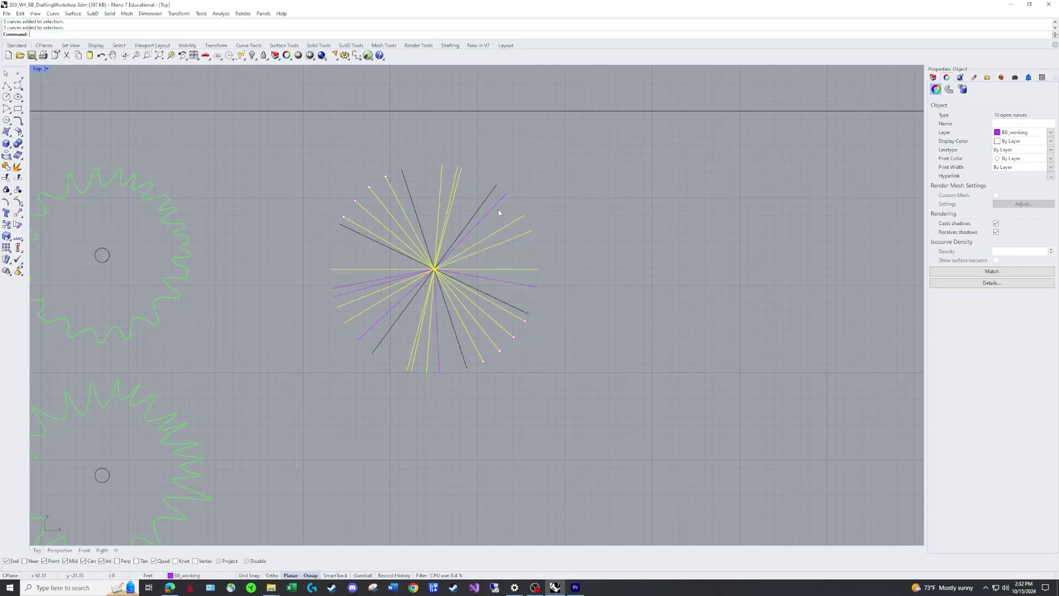
shift+click(493, 206)
shift+click(437, 325)
shift+click(390, 310)
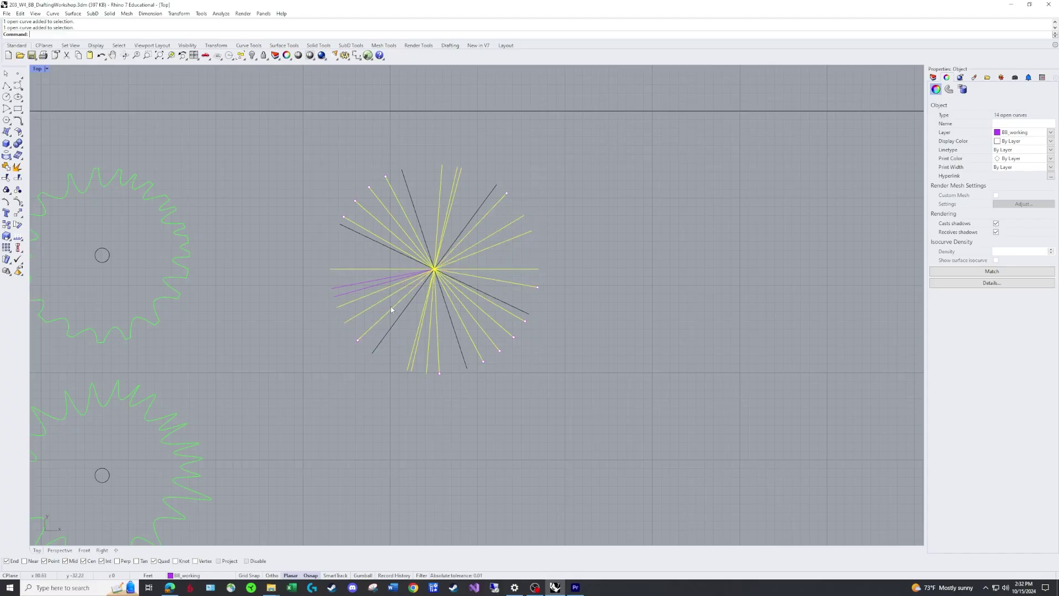
shift+click(357, 283)
shift+click(357, 289)
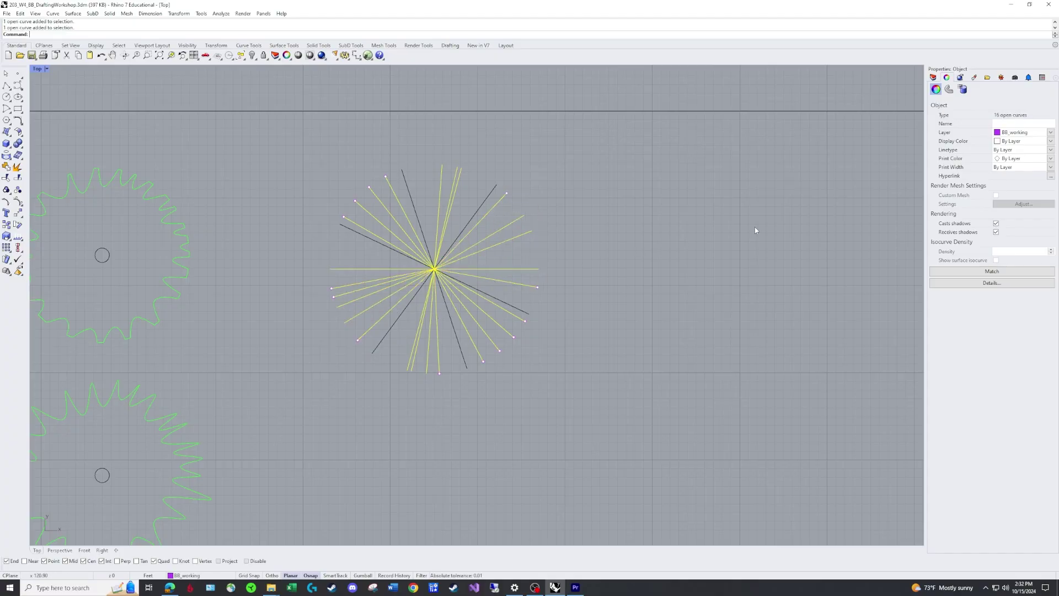
click(1051, 133)
click(1028, 284)
click(577, 279)
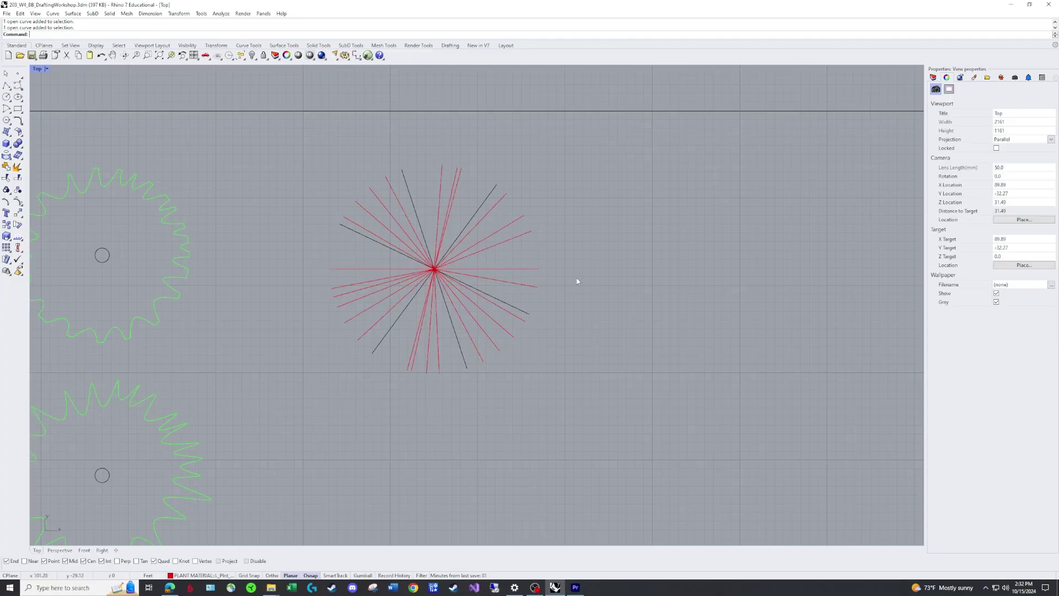
Group all the radial lines of the conifer symbol and check that they select as one object.
scroll(518, 283, down, 2)
scroll(470, 270, up, 2)
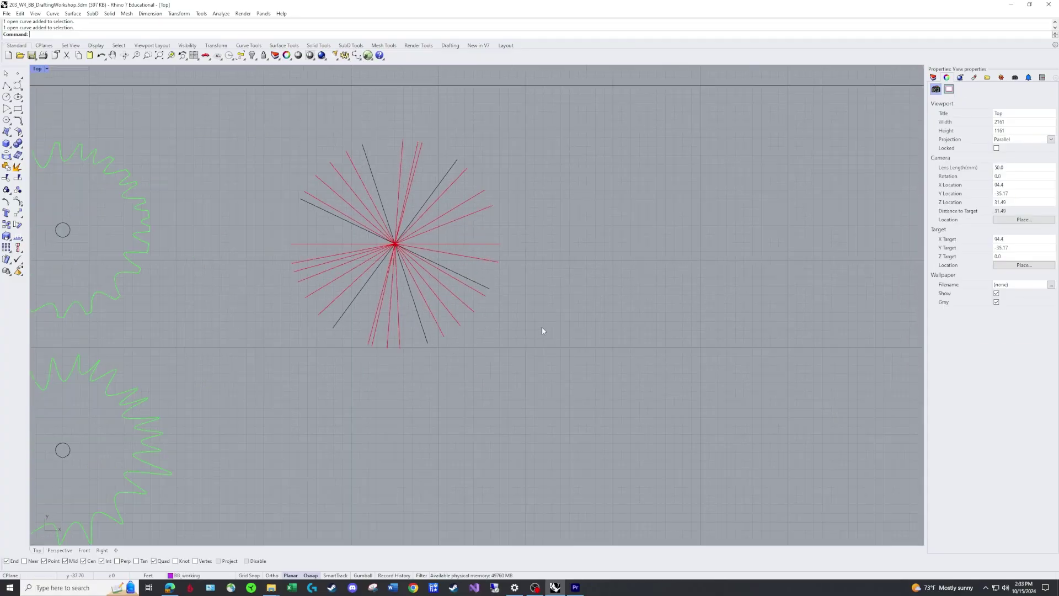
scroll(540, 328, down, 3)
scroll(537, 327, up, 2)
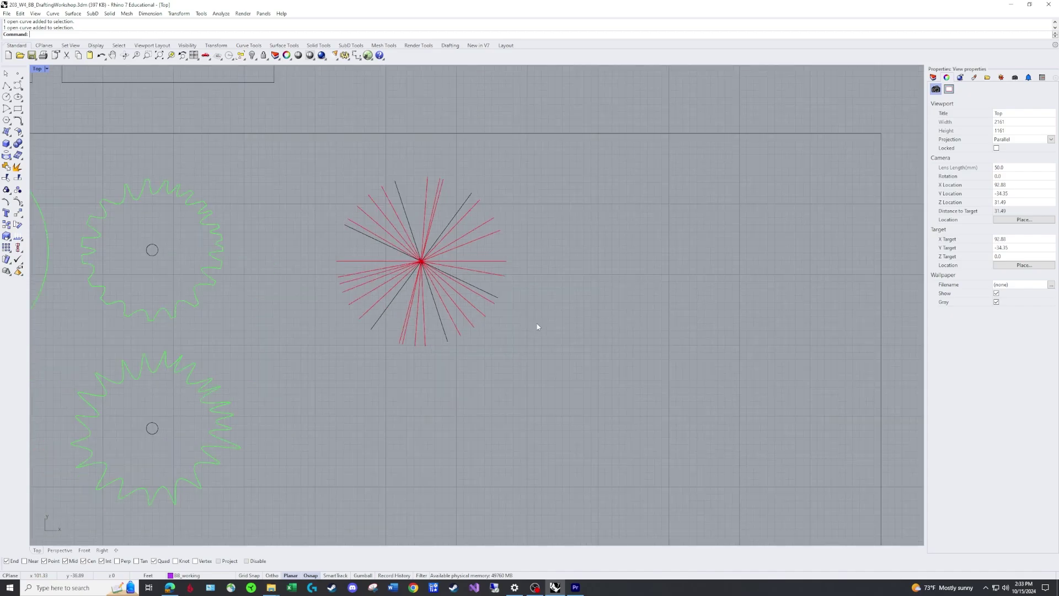
text(gr)
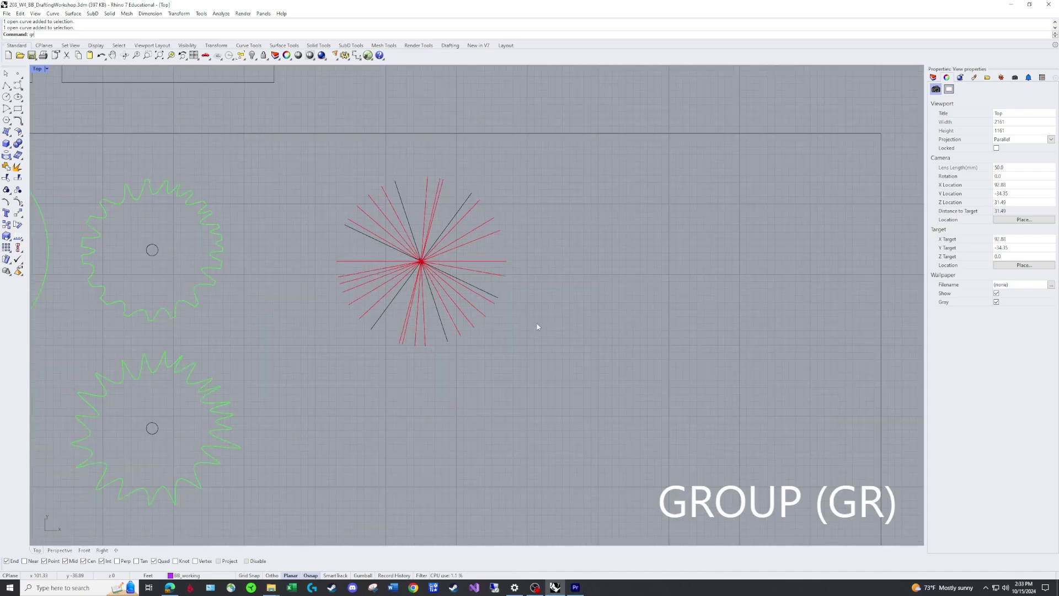
key(Return)
drag(544, 355, 303, 185)
key(Return)
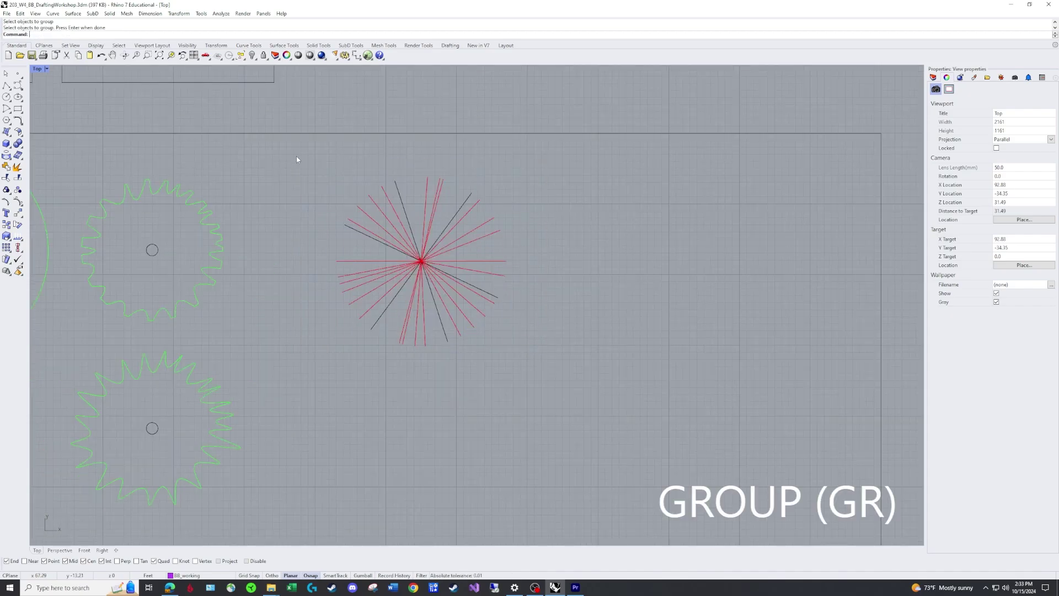
click(422, 261)
click(530, 264)
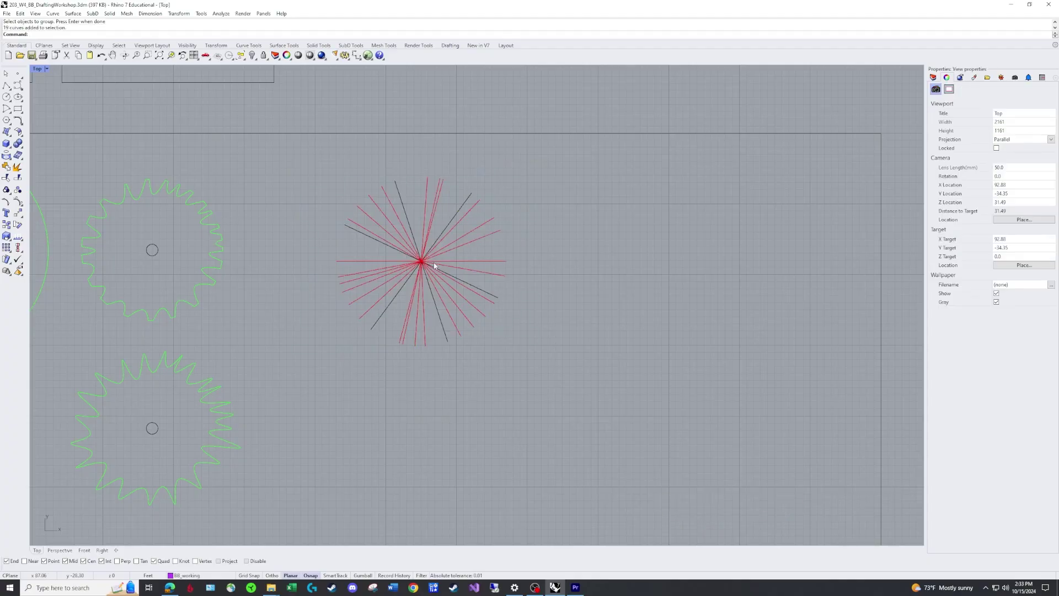
Compare the finished symbol with the X_IMAGE coniferous tree reference, hide that layer again, and leave nothing selected.
scroll(486, 275, down, 1)
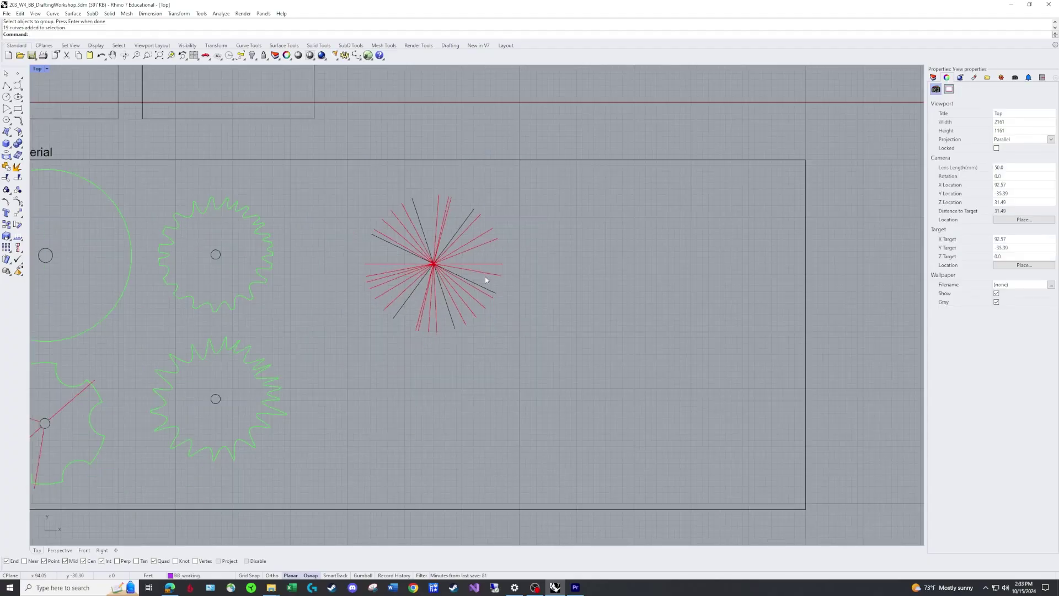
right_drag(485, 276, 503, 240)
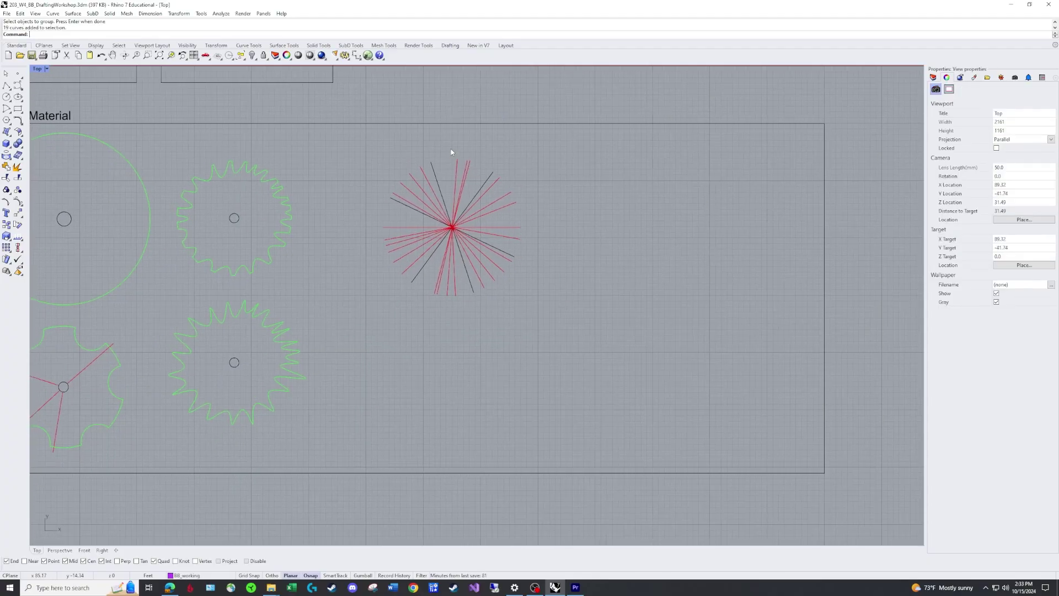
click(934, 77)
click(1022, 306)
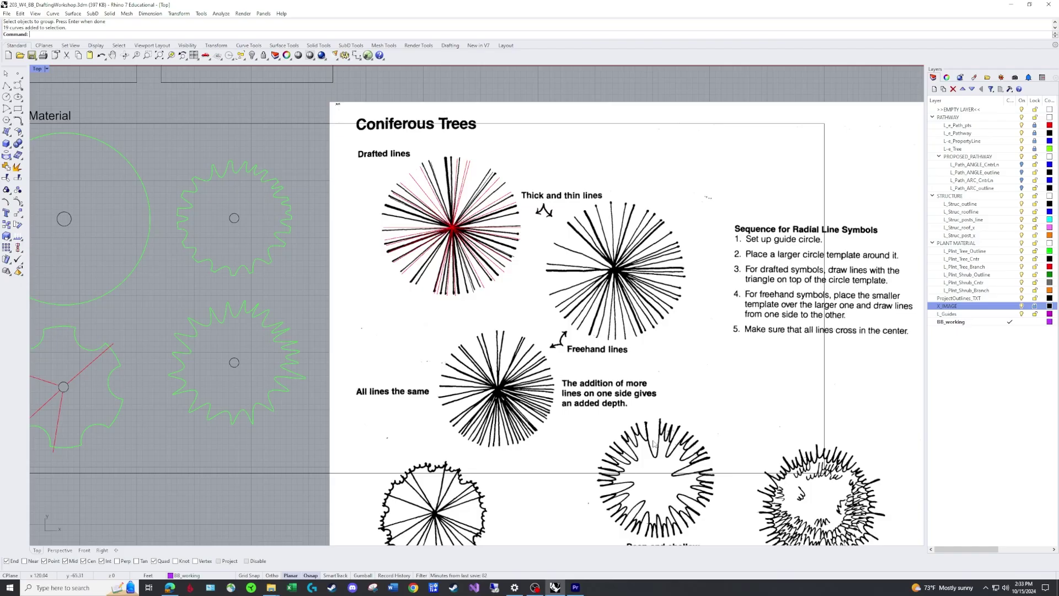
click(1022, 307)
click(508, 230)
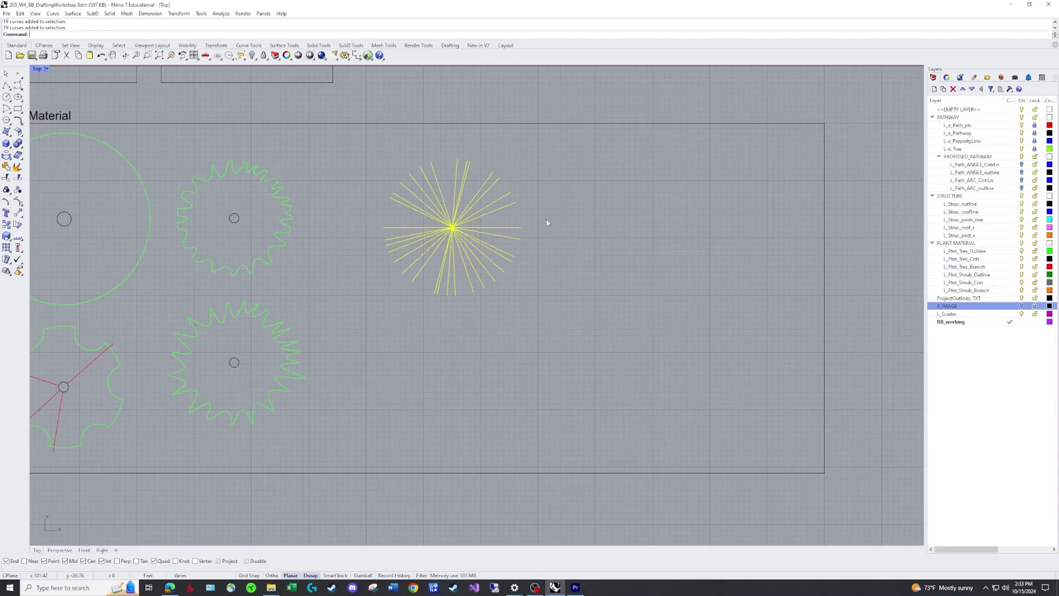
key(Escape)
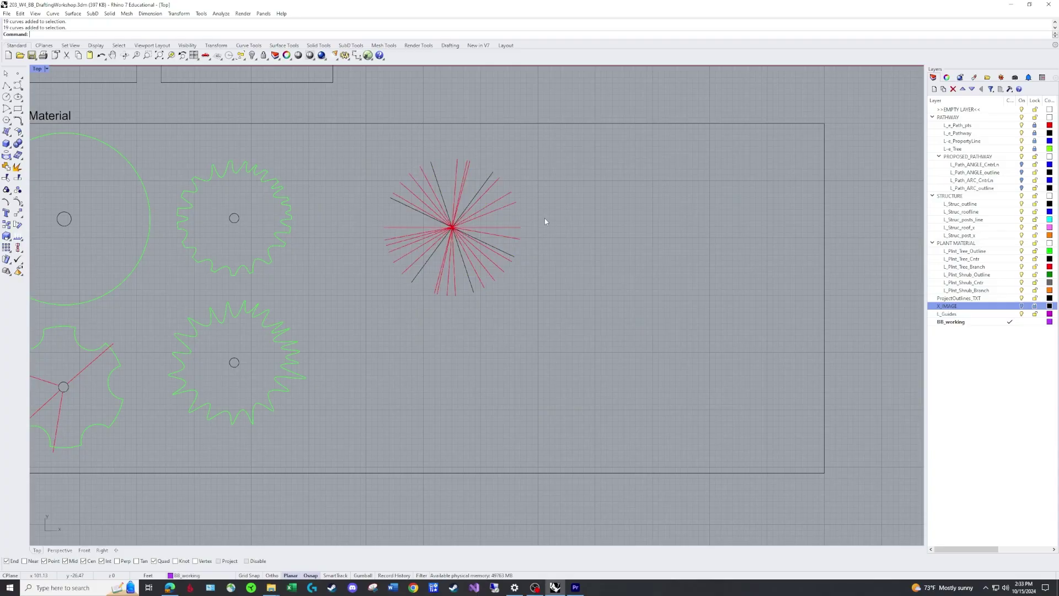
Copy the grouped conifer symbol straight down into the empty space below the original.
text(c)
key(Return)
click(509, 231)
key(Return)
click(581, 207)
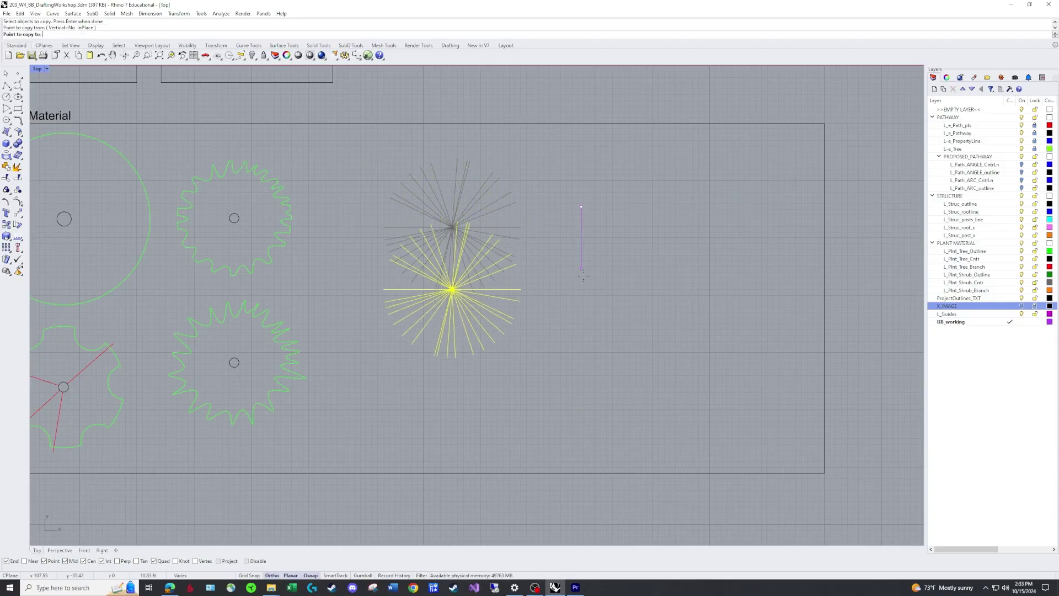
shift+click(515, 353)
key(Return)
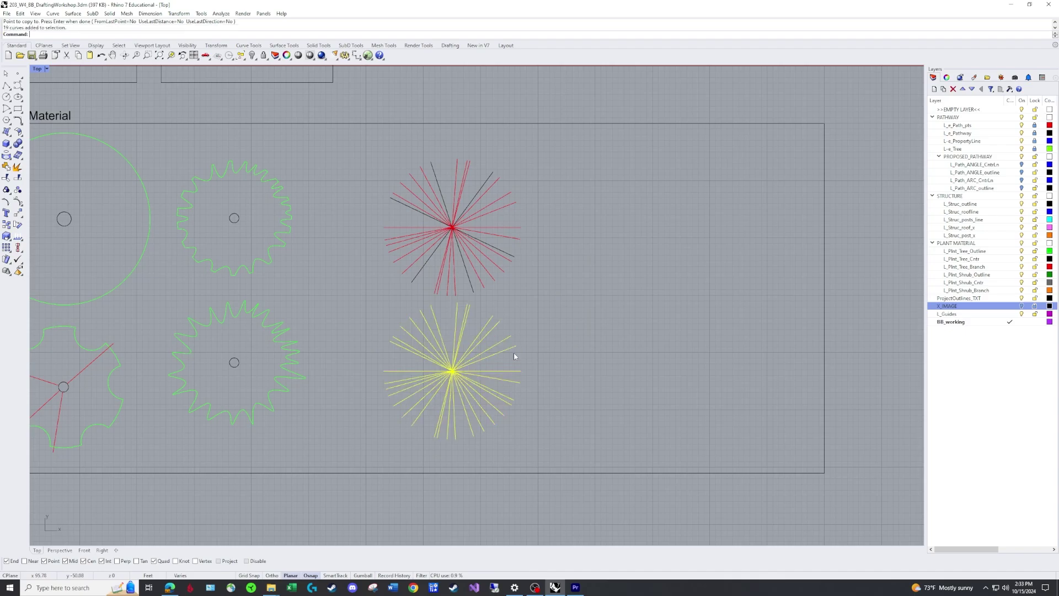
Ungroup the copied symbol and erase all of its lines except the horizontal one.
text(ungroup)
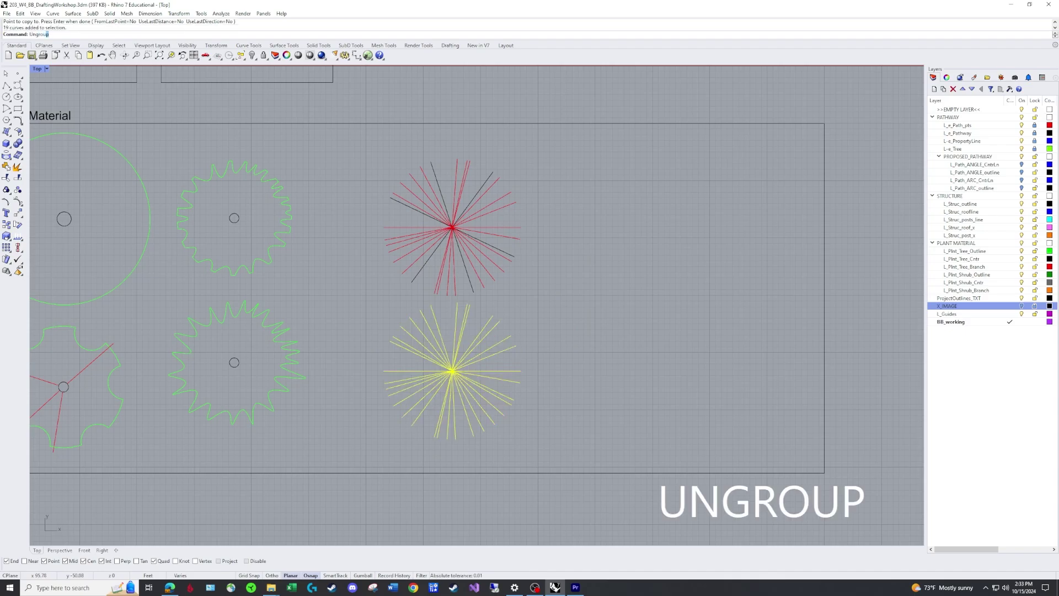
key(Return)
key(Escape)
drag(543, 325, 399, 359)
text(e)
key(Return)
drag(549, 434, 371, 377)
text(e)
key(Return)
Move the remaining horizontal line of the copy to the BB_working layer and clear the selection.
click(494, 372)
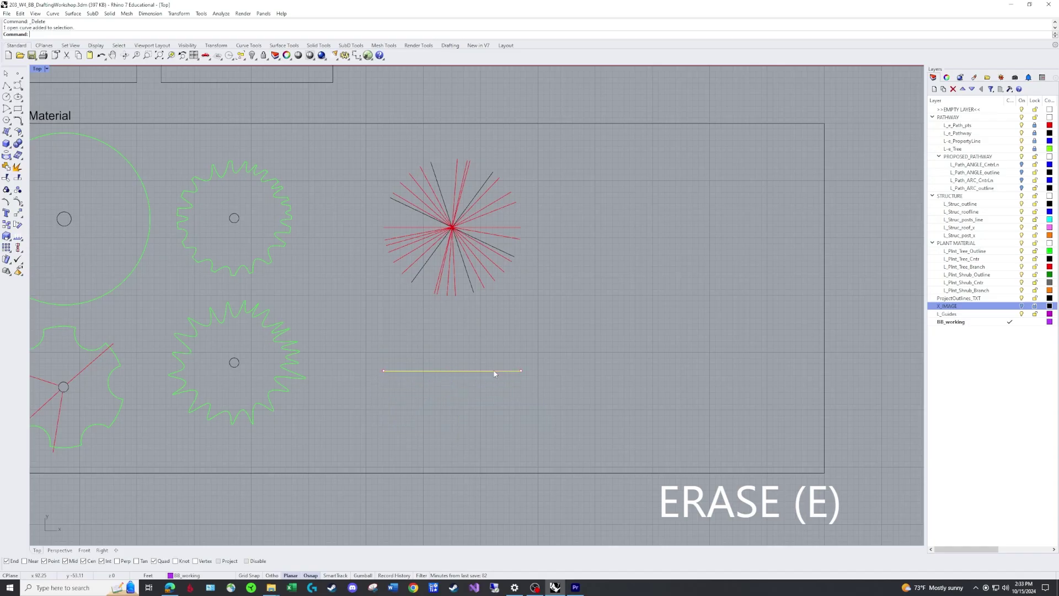
key(Escape)
click(514, 371)
click(947, 78)
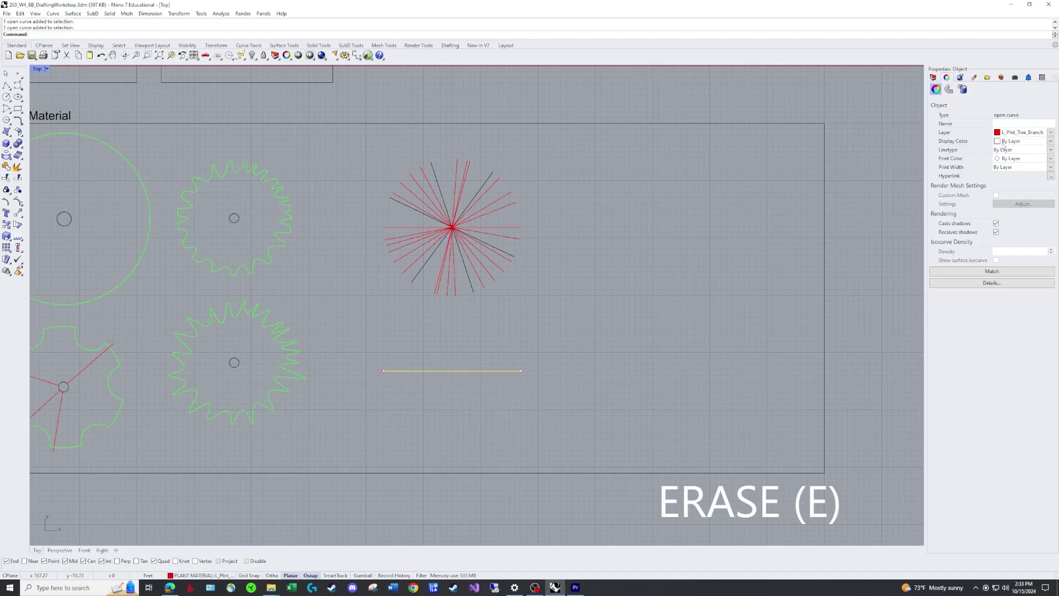
click(1052, 132)
scroll(1031, 335, down, 2)
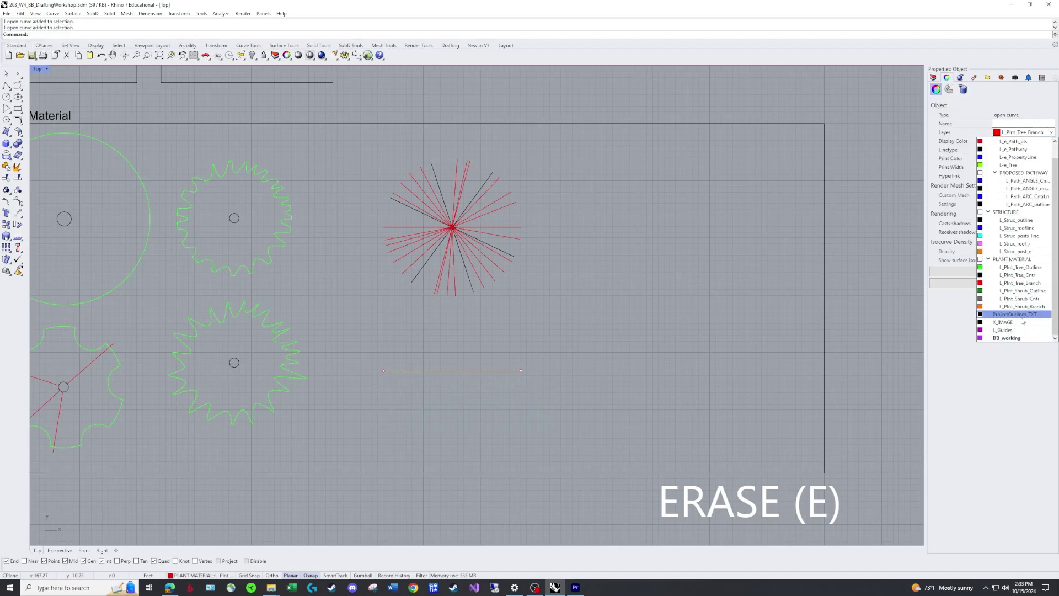
click(1025, 338)
key(Escape)
Draw a guide circle centered on the horizontal line's midpoint and reaching its right endpoint.
scroll(473, 354, up, 4)
scroll(494, 380, down, 2)
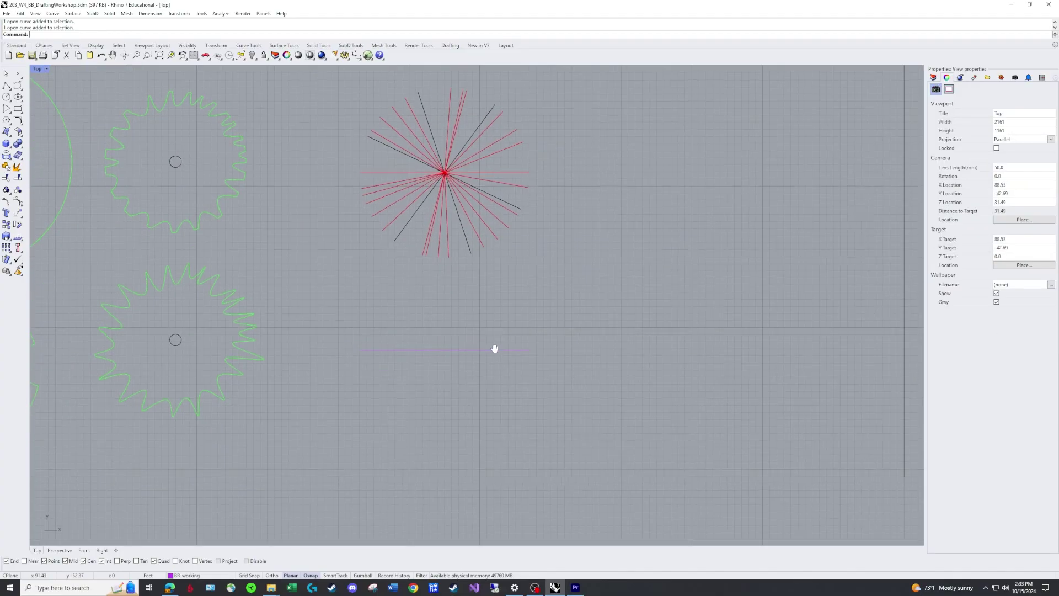
click(489, 350)
key(Escape)
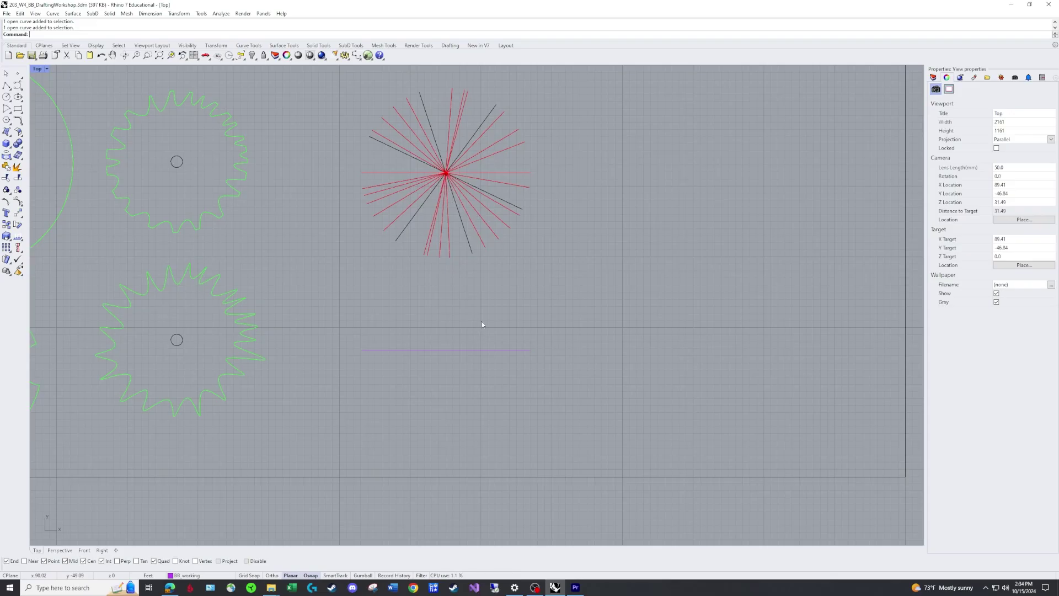
key(Return)
click(446, 350)
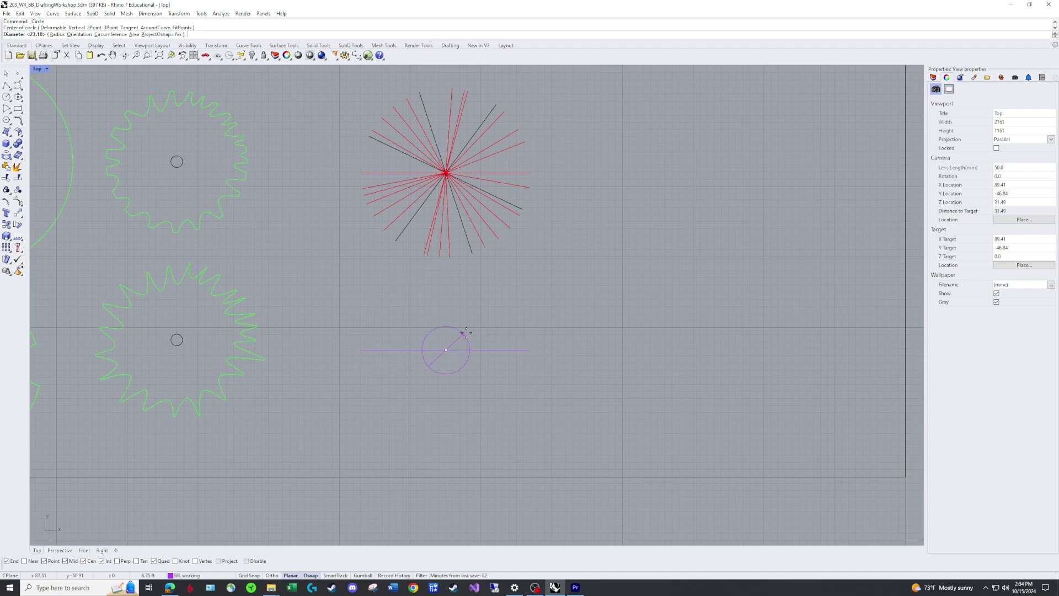
click(530, 351)
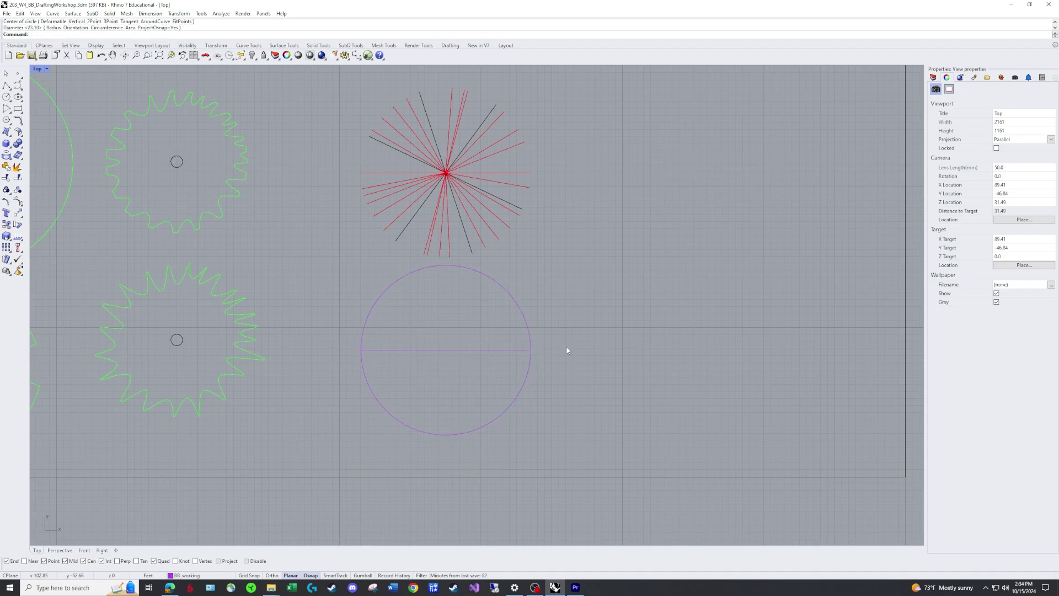
Polar-array the horizontal line about its midpoint with 35 items filling 180 degrees.
click(507, 350)
click(574, 345)
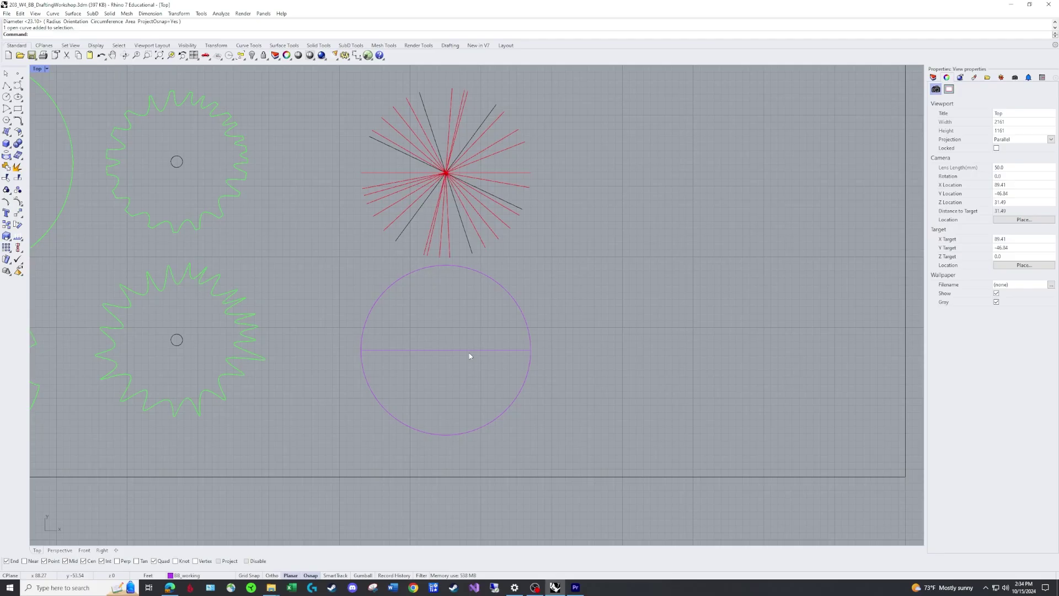
text(arraypolar)
key(Return)
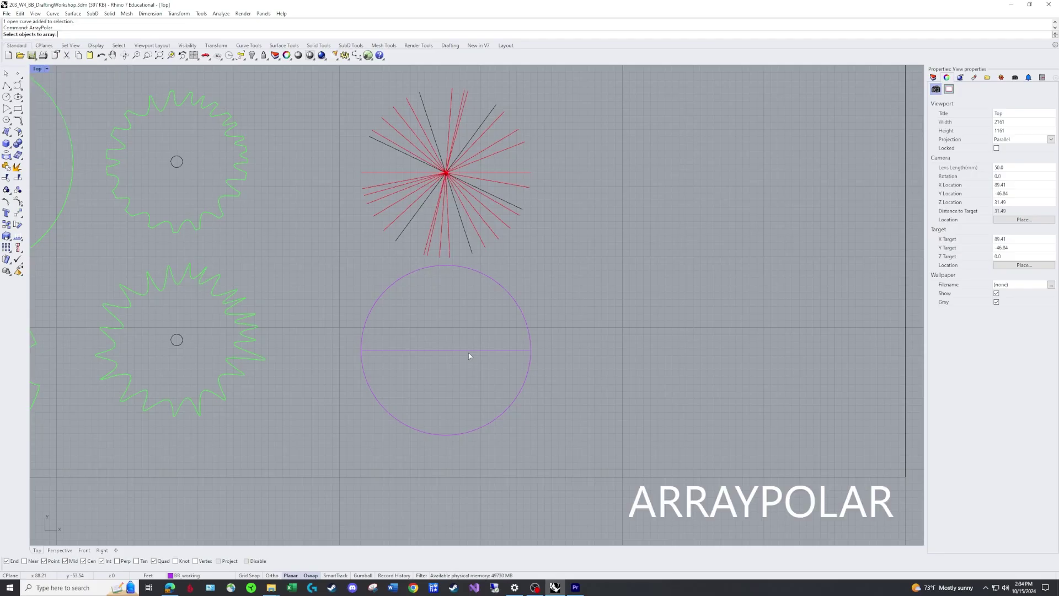
click(472, 350)
key(Return)
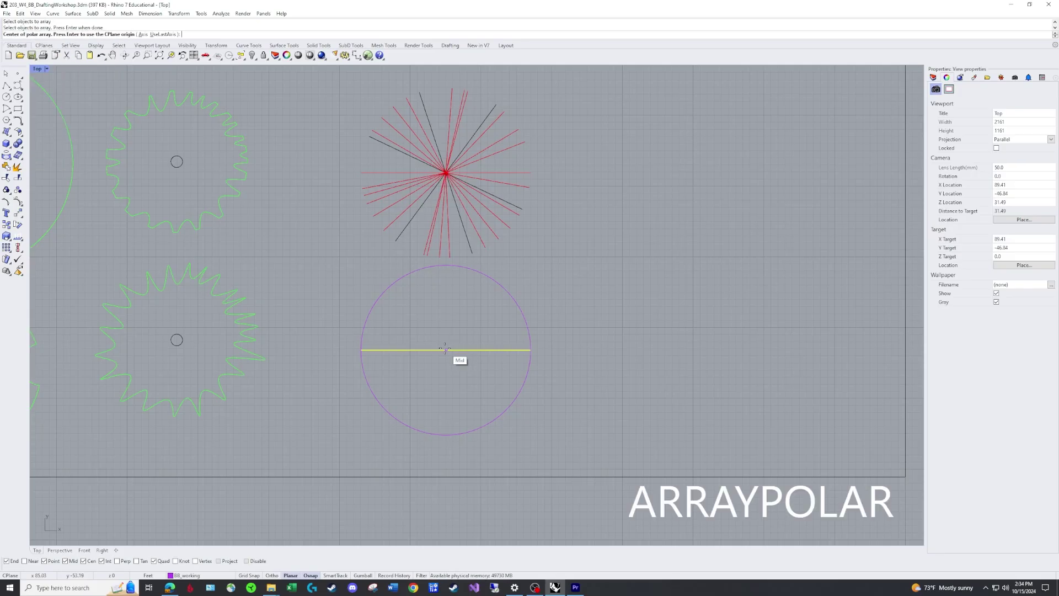
click(446, 350)
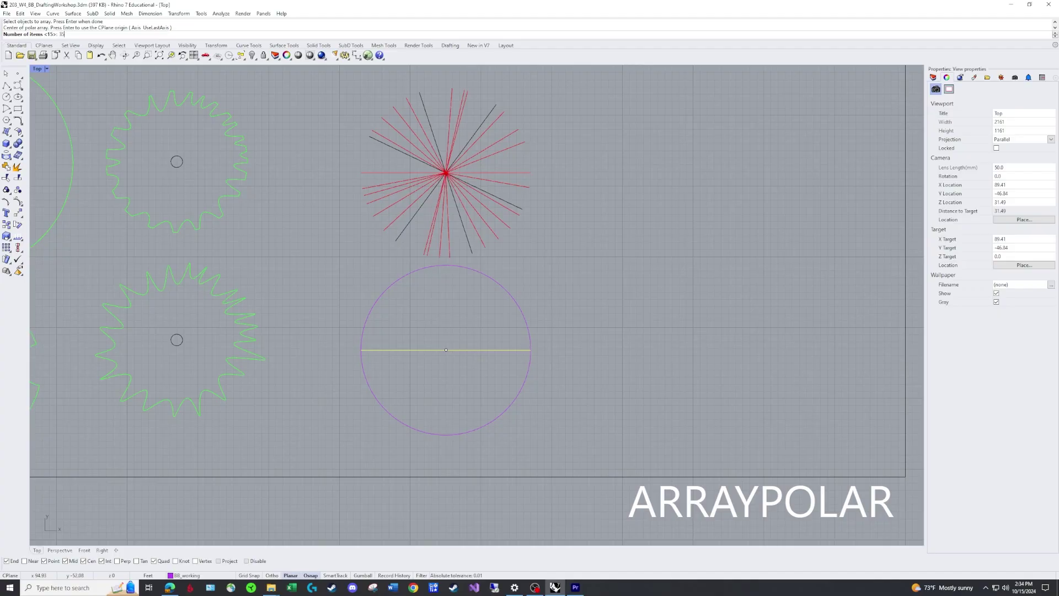
key(Return)
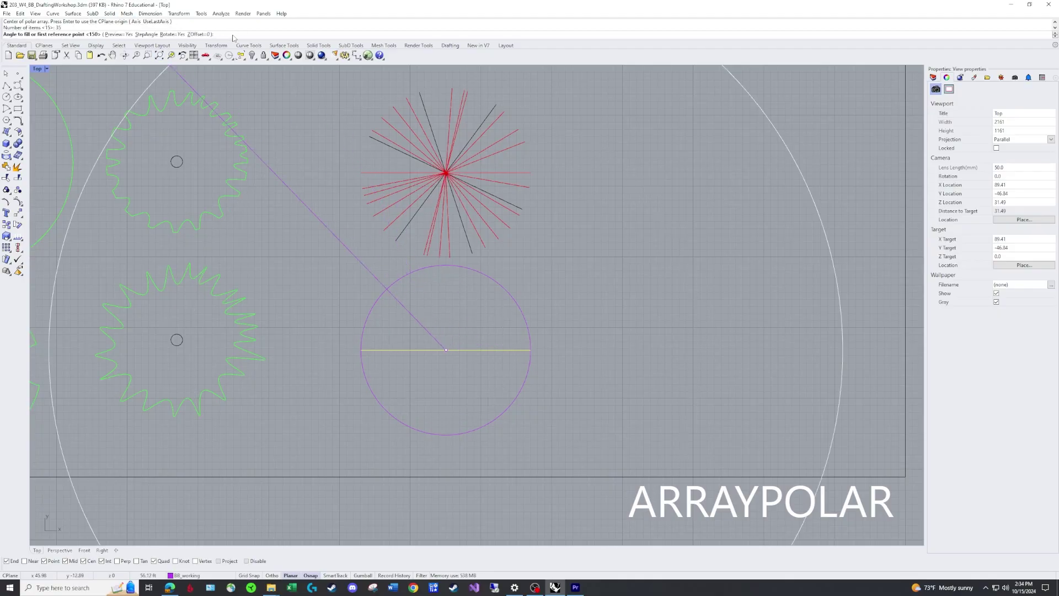
text(180)
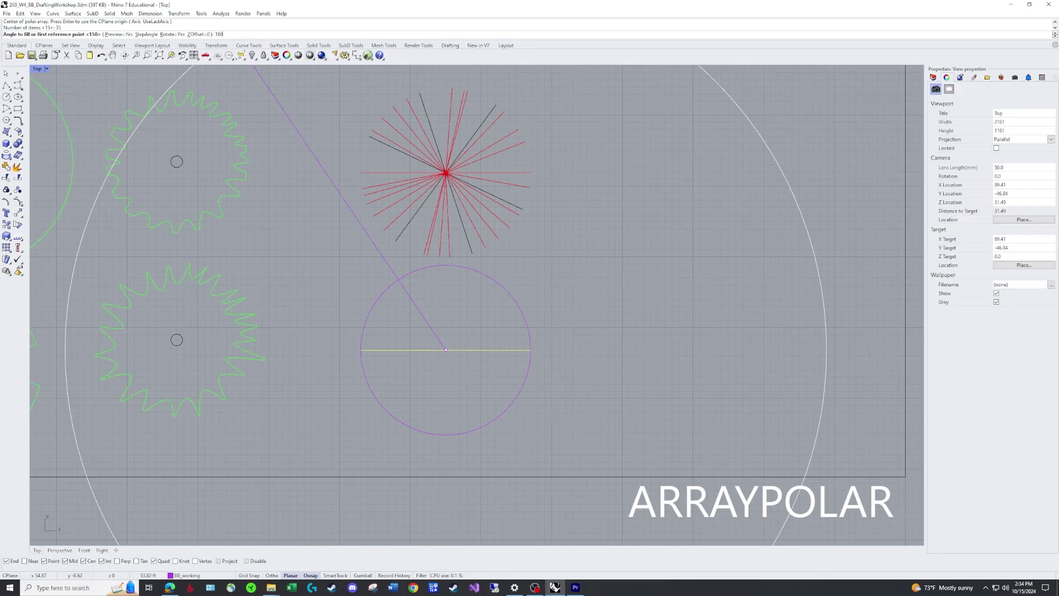
key(Return)
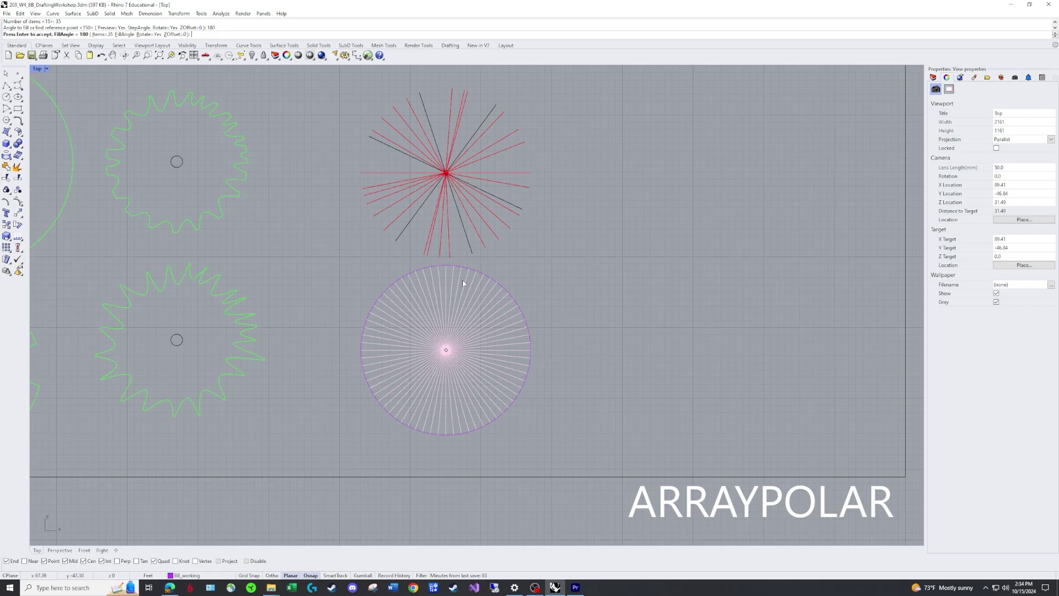
key(Return)
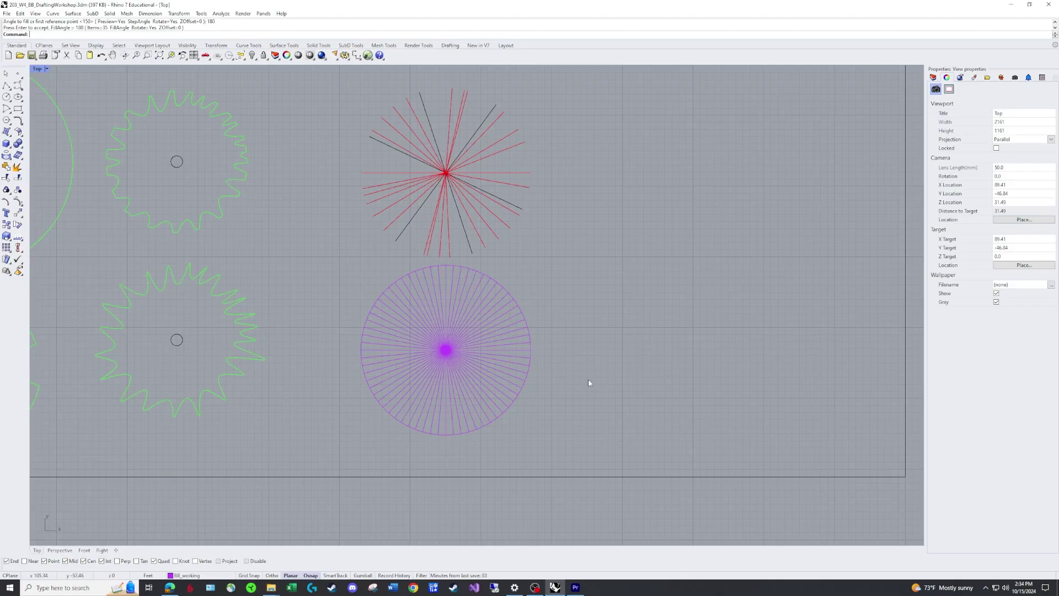
Offset the guide circle around the dense radial lines inward by a distance of 4.
click(531, 356)
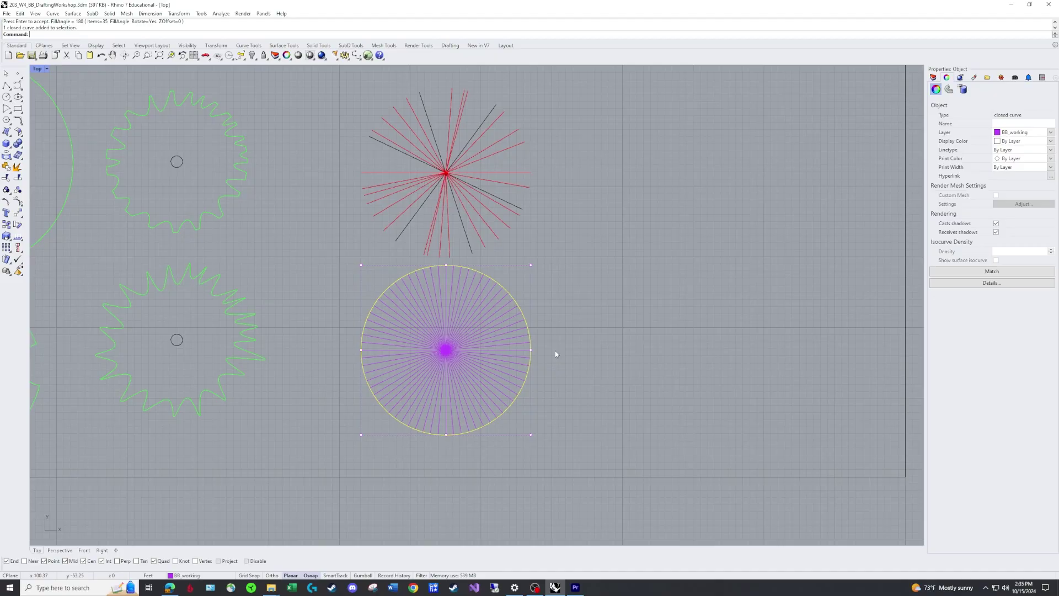
click(554, 355)
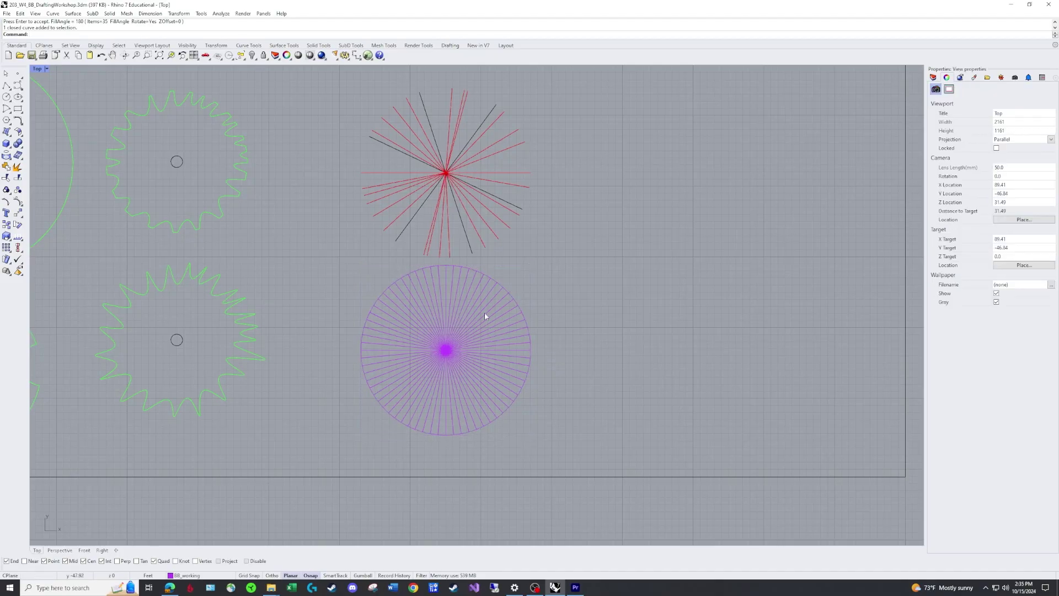
click(532, 342)
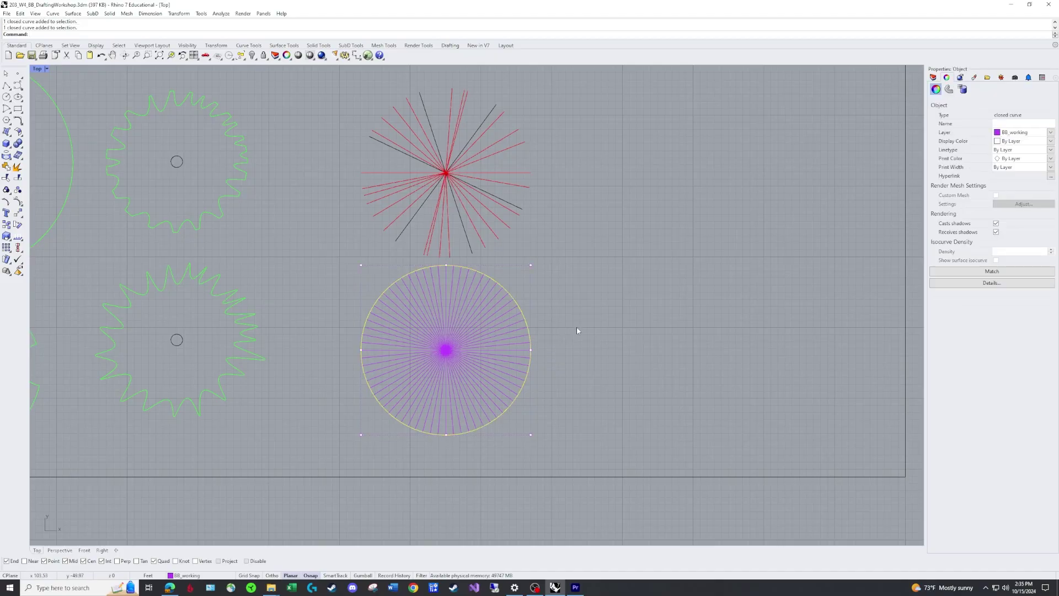
click(579, 326)
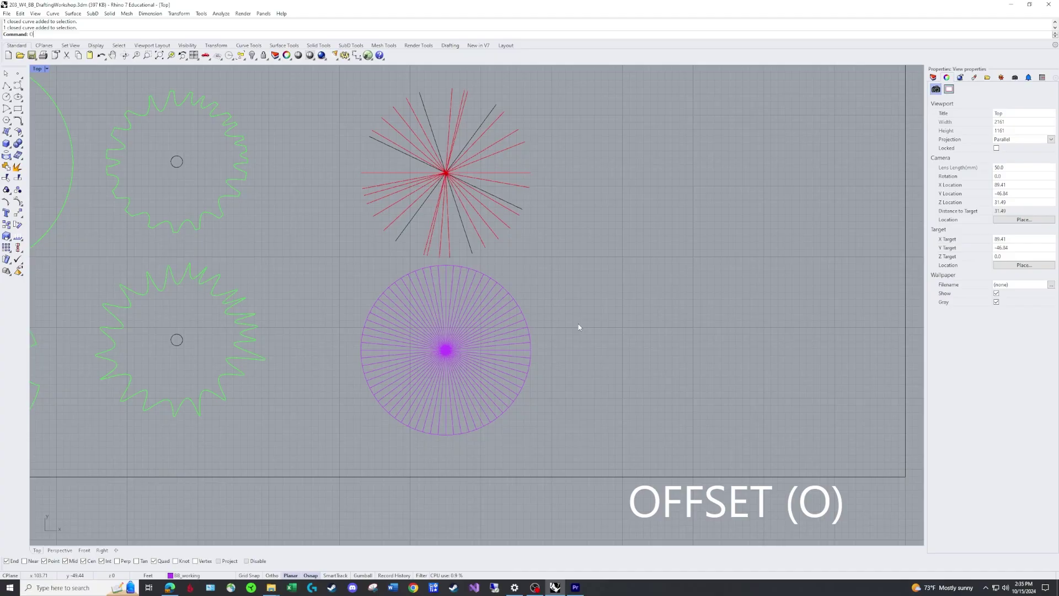
key(Return)
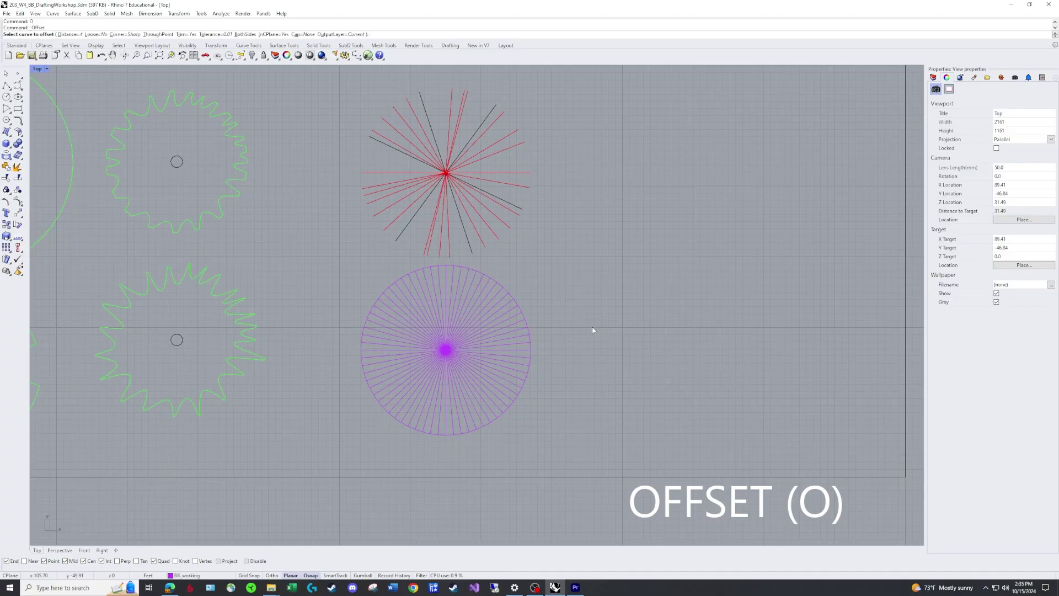
text(6)
key(Return)
click(531, 349)
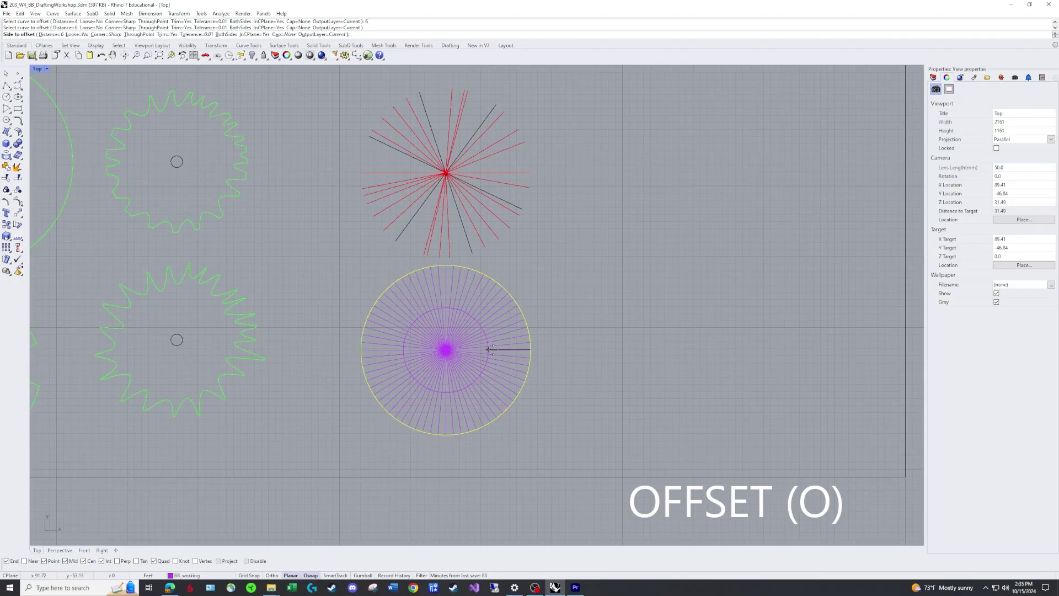
text(4)
key(Return)
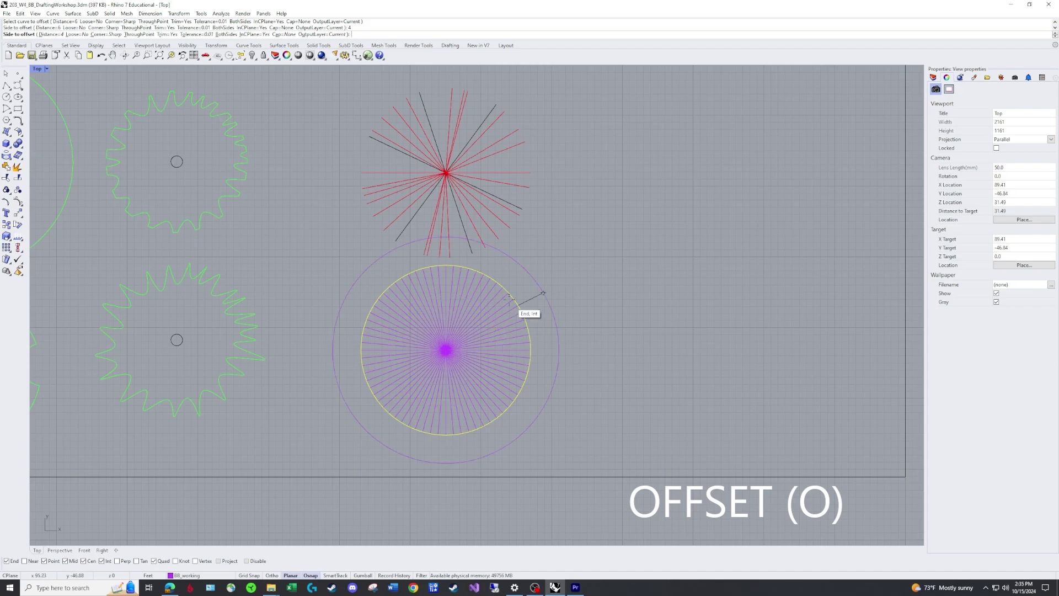
click(505, 338)
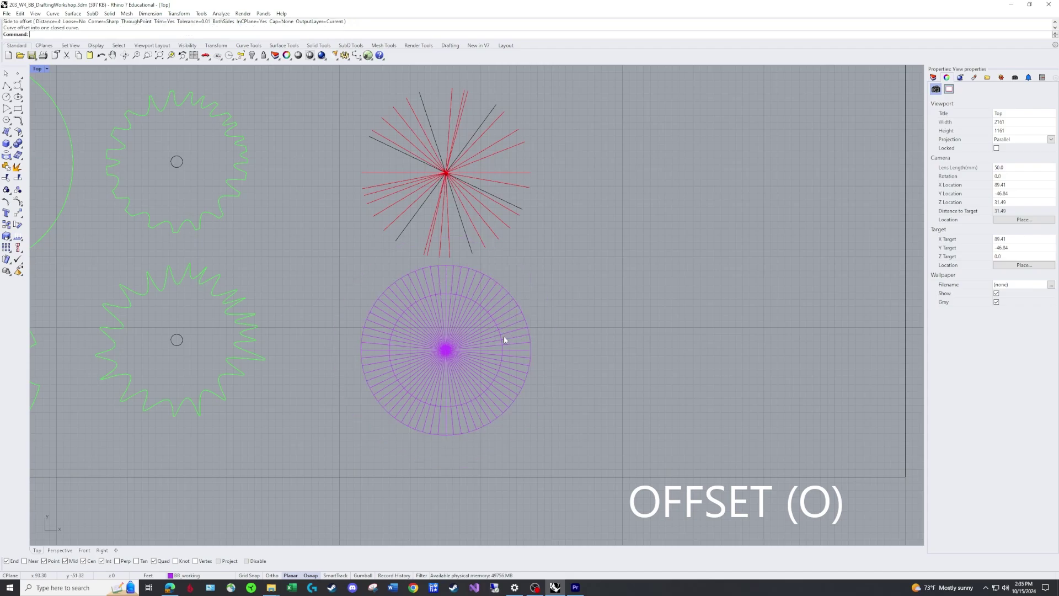
Trim away the portions of the radial lines inside the inner offset circle.
right_drag(563, 393, 545, 364)
scroll(506, 371, up, 2)
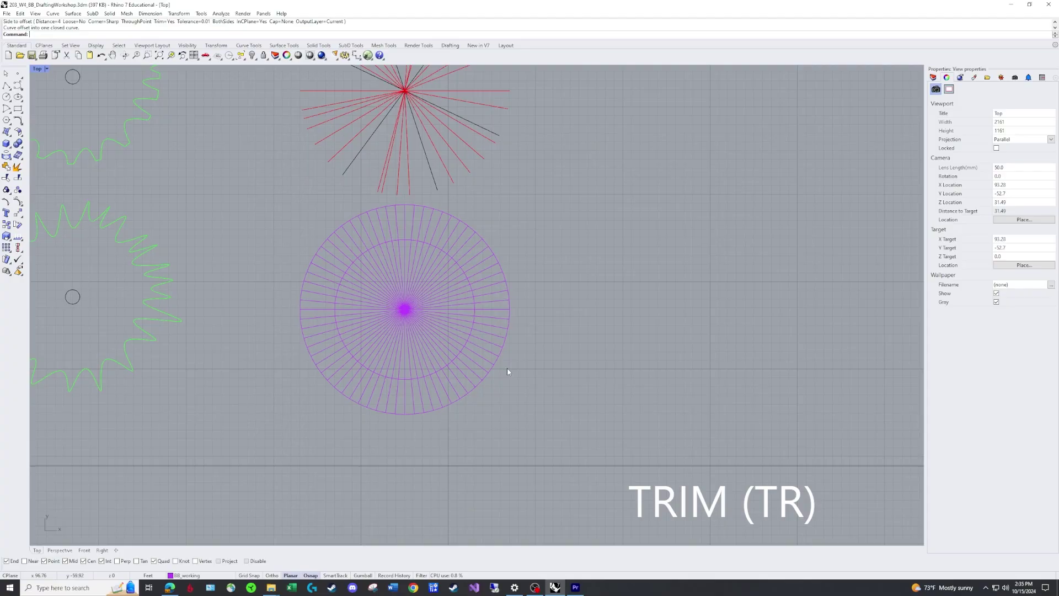
scroll(461, 360, up, 2)
text(tr)
key(Return)
click(464, 341)
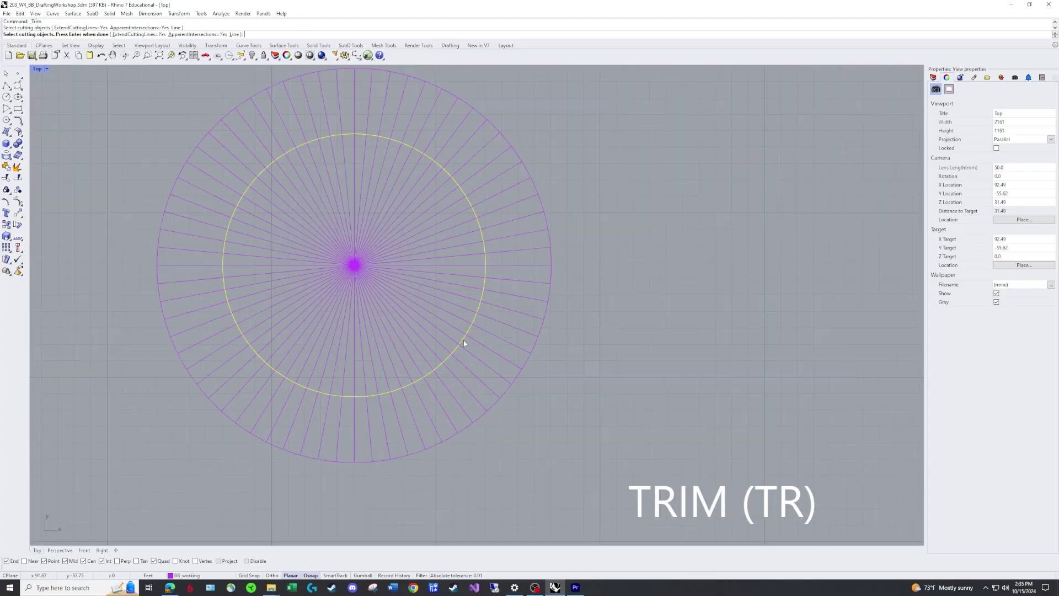
key(Return)
drag(439, 337, 272, 209)
key(Return)
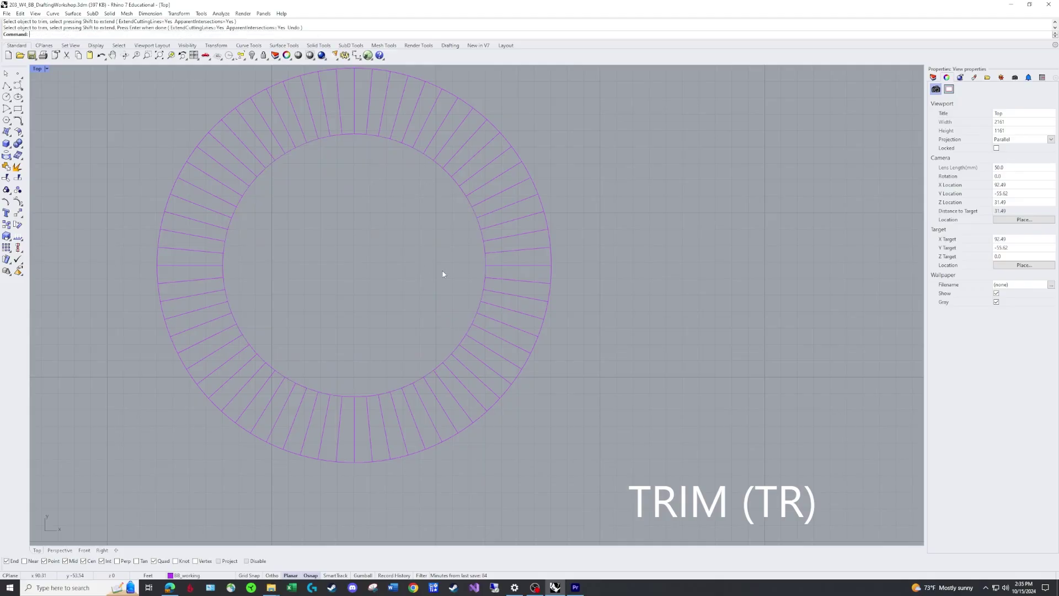
Erase the inner and outer guide circles, leaving only the ring of short radial lines.
click(485, 259)
text(e)
key(Return)
click(551, 258)
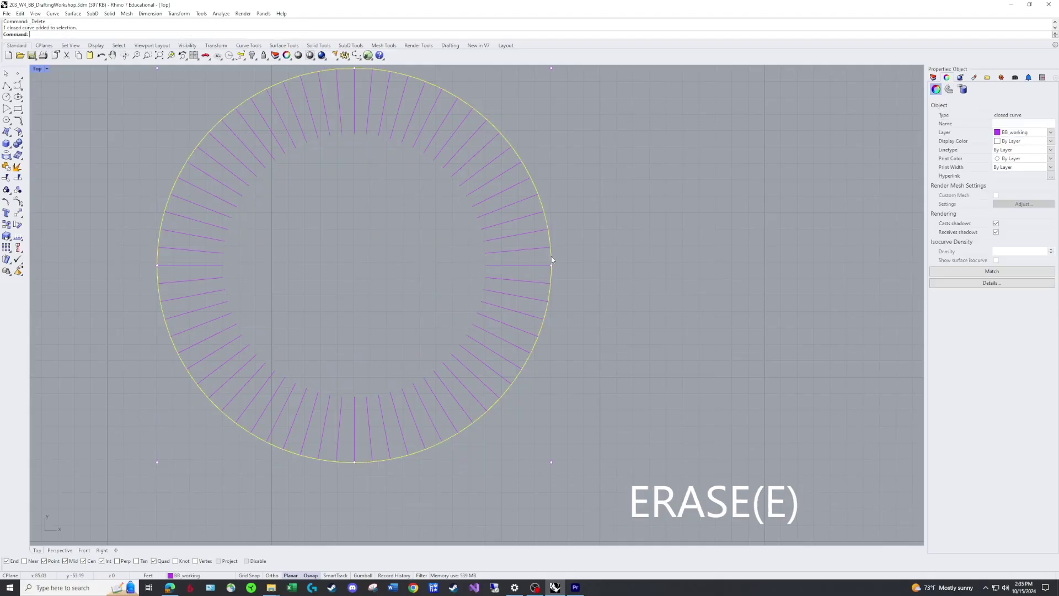
text(e)
key(Return)
Move the whole ring of radial lines slightly down, away from the tree symbol above it.
scroll(575, 299, down, 5)
text(m)
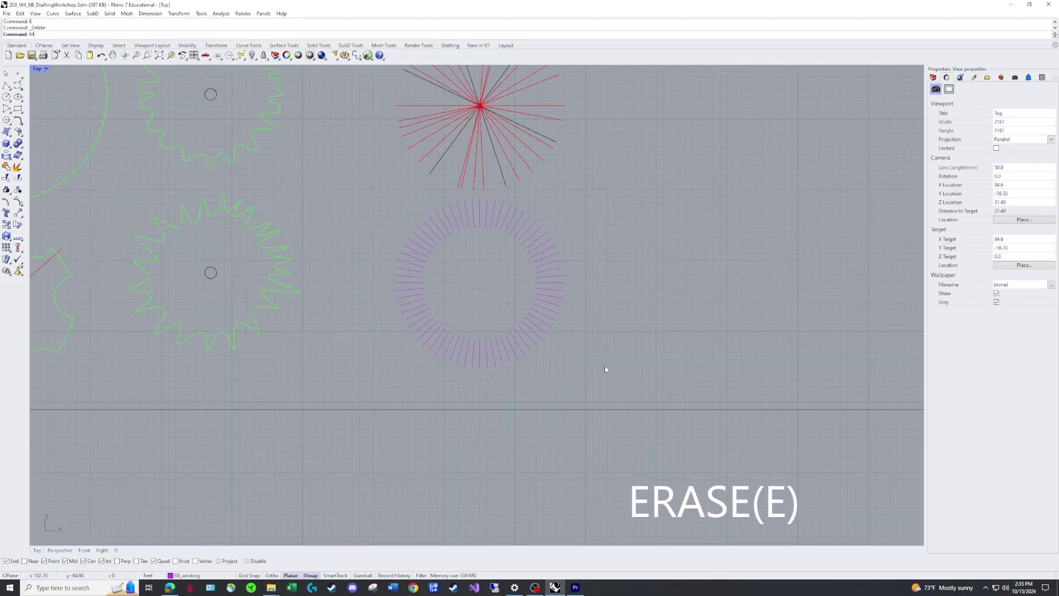
key(Return)
drag(626, 378, 355, 198)
key(Return)
click(354, 198)
click(355, 205)
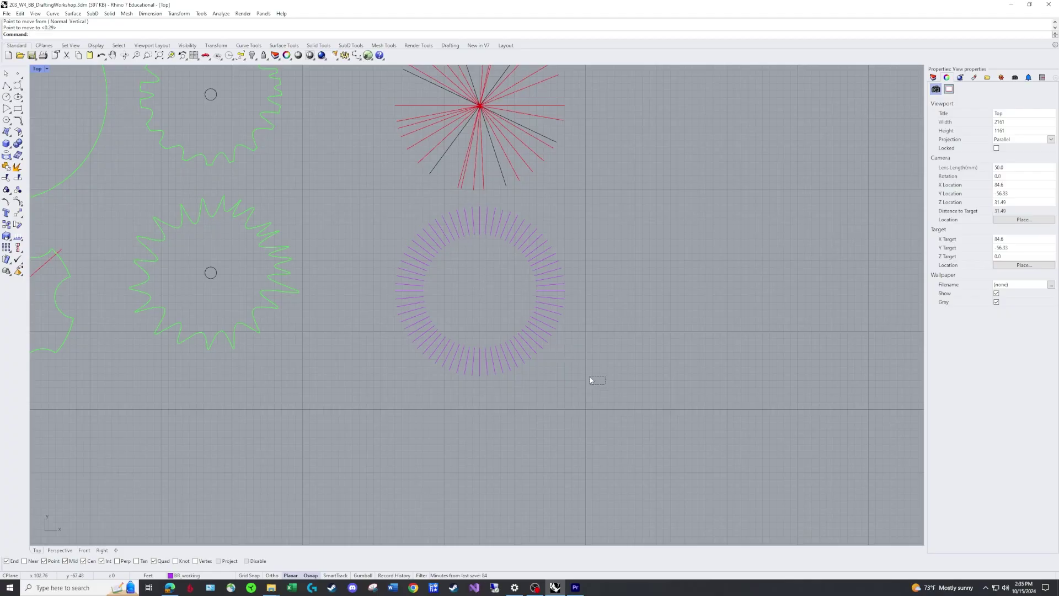
Assign all lines of the ring to the L_Plnt_Tree_Branch layer and clear the selection.
drag(591, 380, 374, 211)
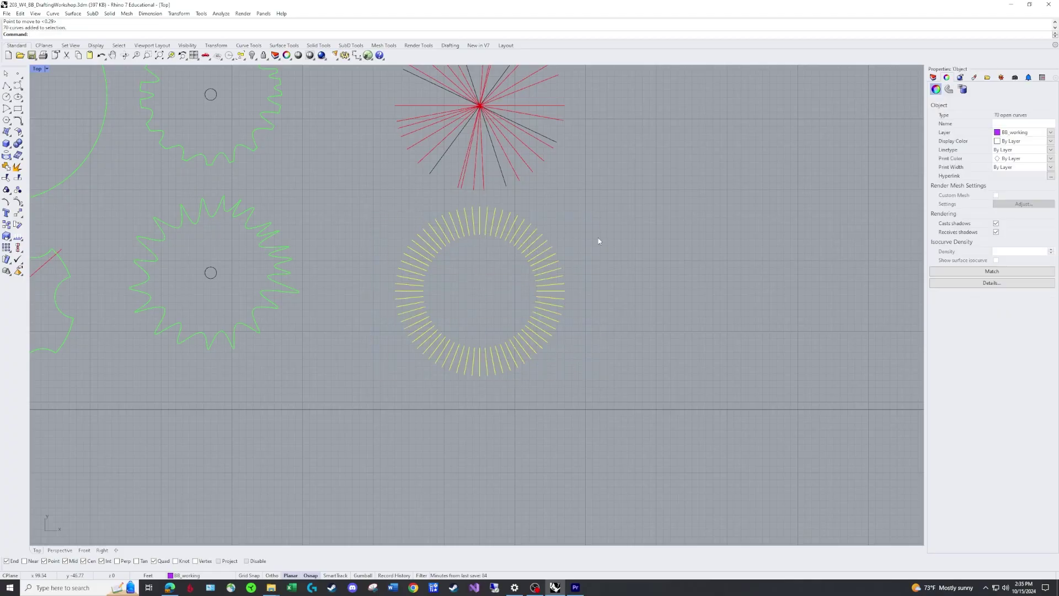
click(1052, 134)
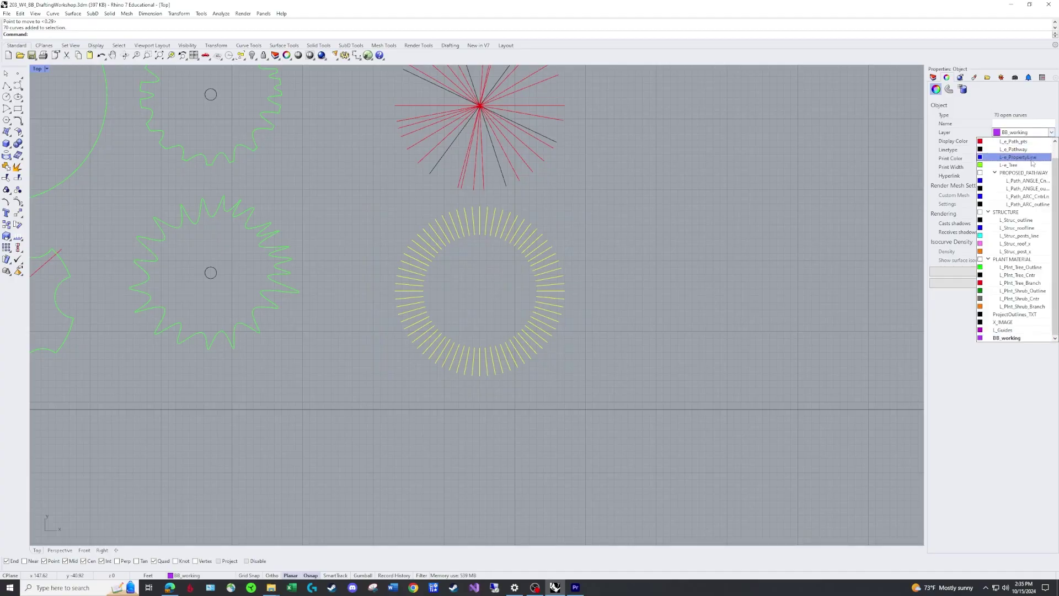
click(1030, 283)
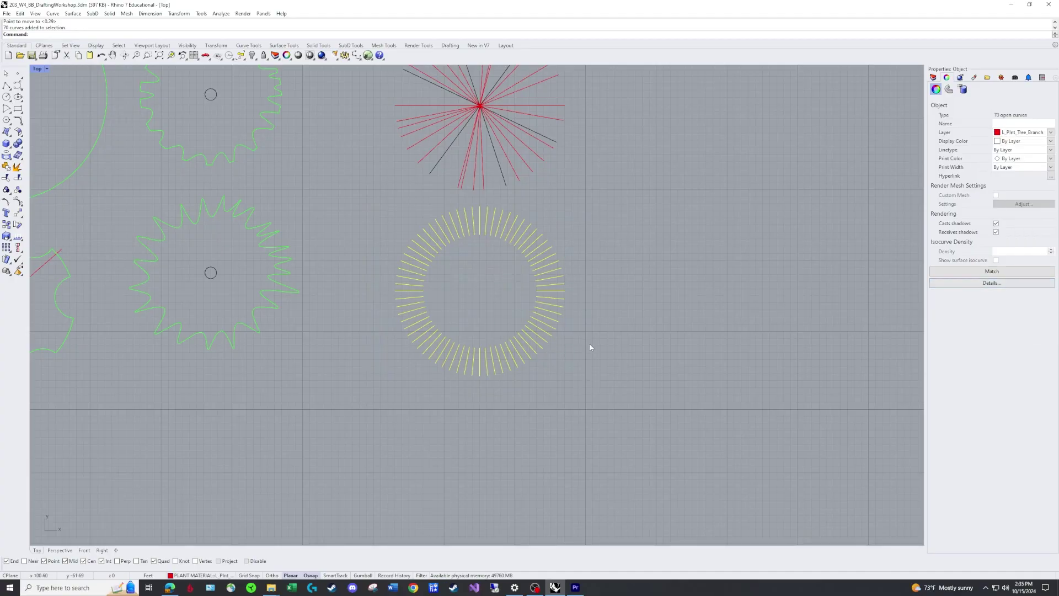
click(589, 345)
Group all the radial lines of the lower ring symbol.
right_drag(600, 292, 568, 325)
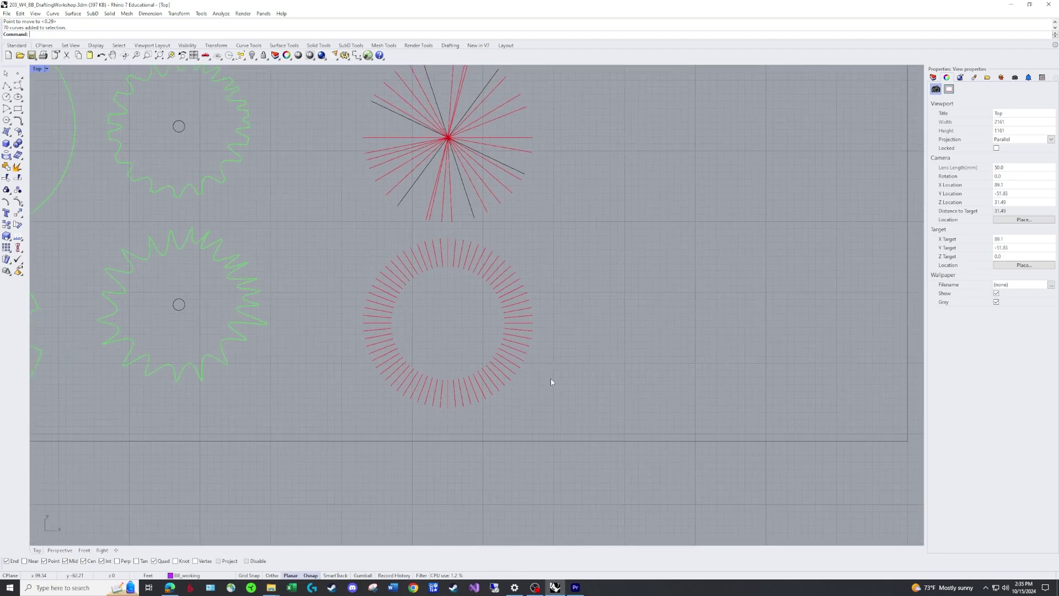
text(gr)
key(Return)
drag(558, 407, 346, 241)
key(Return)
scroll(460, 322, down, 2)
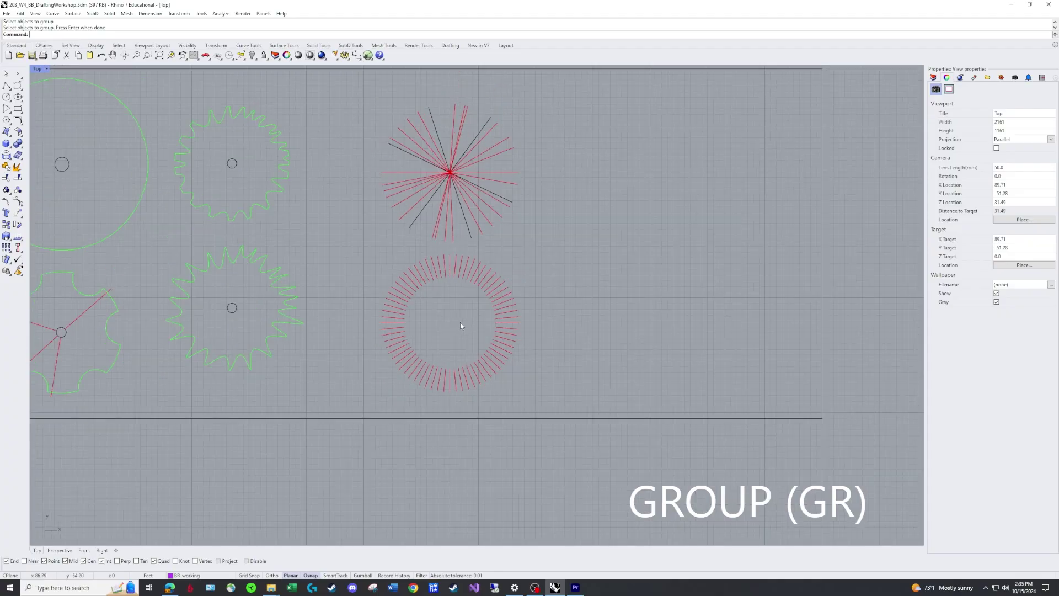
Check that the ring selects as one group and examine its radial lines up close.
right_drag(460, 322, 399, 322)
click(398, 269)
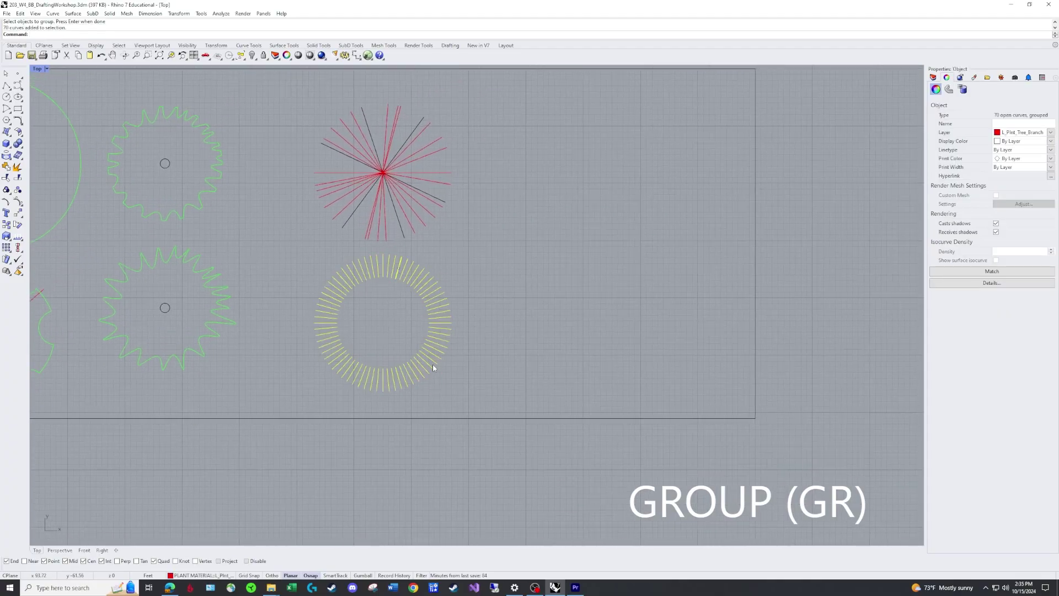
click(516, 360)
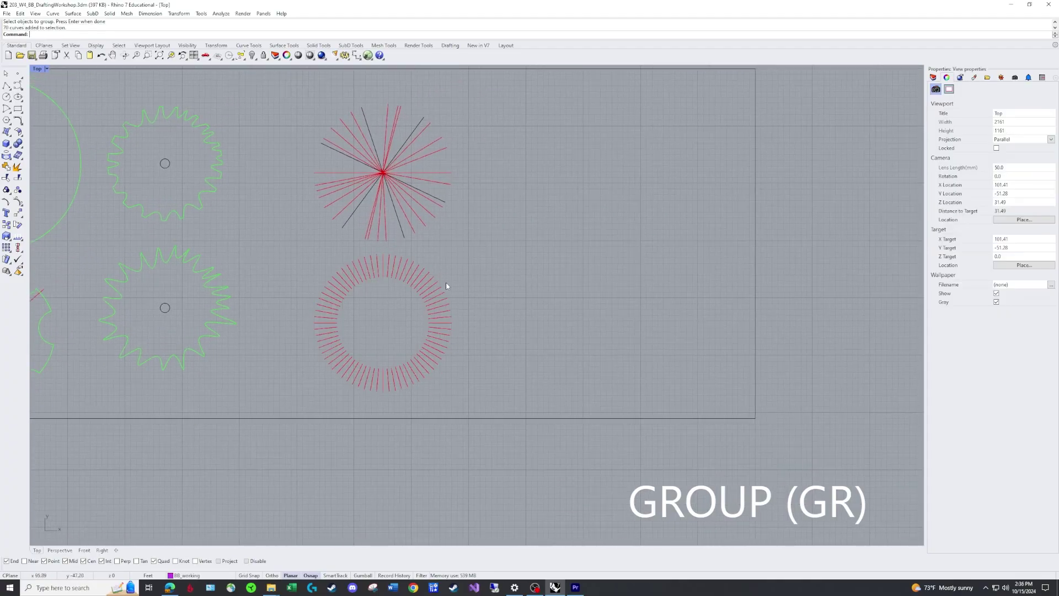
scroll(408, 279, up, 3)
scroll(396, 260, up, 2)
click(408, 279)
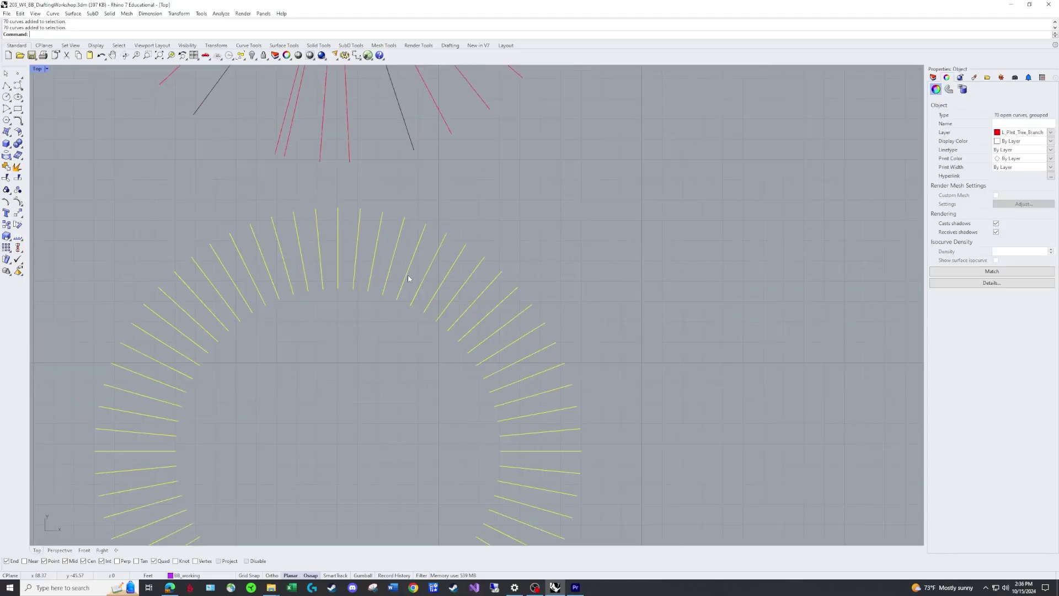
scroll(520, 398, down, 2)
scroll(452, 403, down, 4)
right_drag(472, 401, 443, 373)
scroll(452, 399, up, 8)
key(Escape)
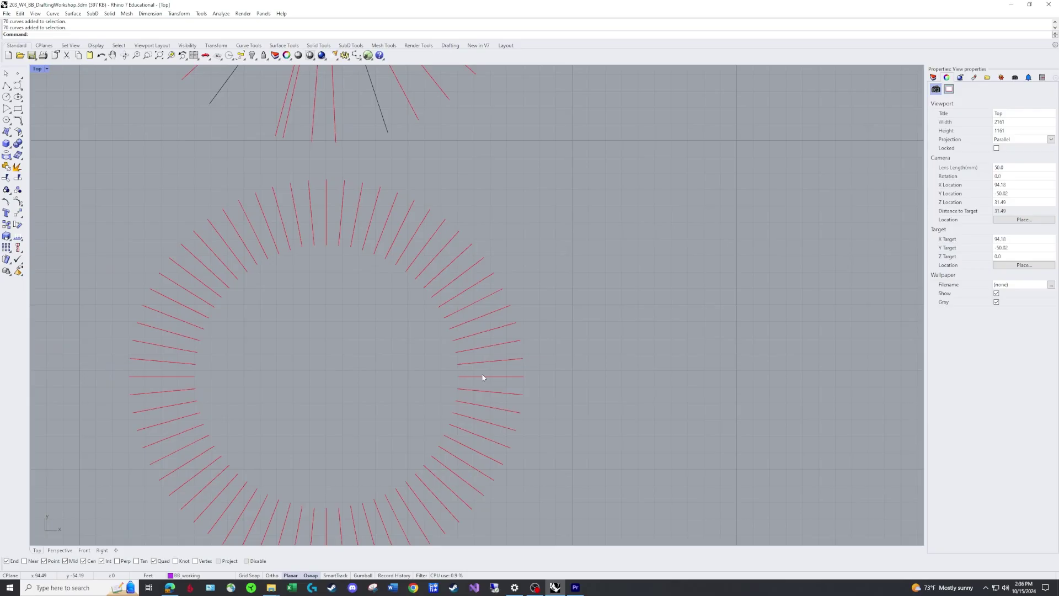
Ungroup the ring and delete one of the two overlapping horizontal lines on its right side.
click(485, 377)
text(Ungroup)
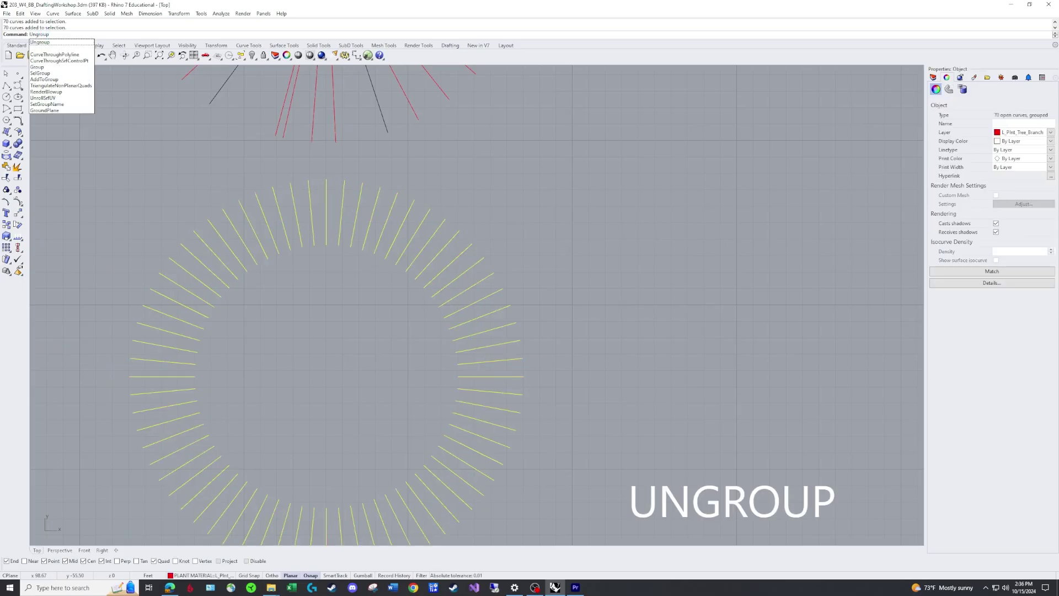
key(Return)
click(498, 375)
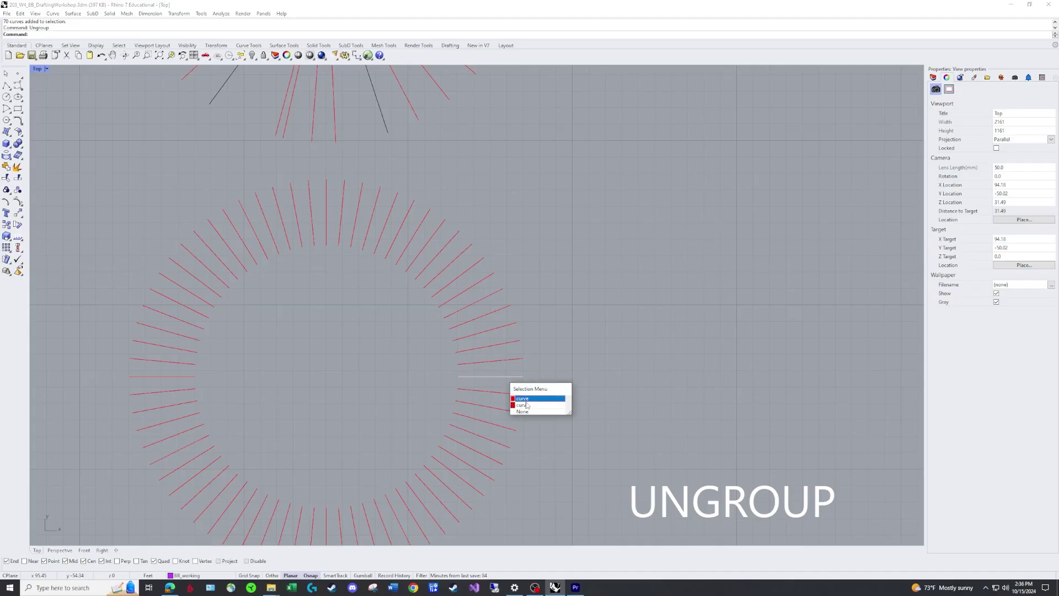
click(527, 406)
key(Delete)
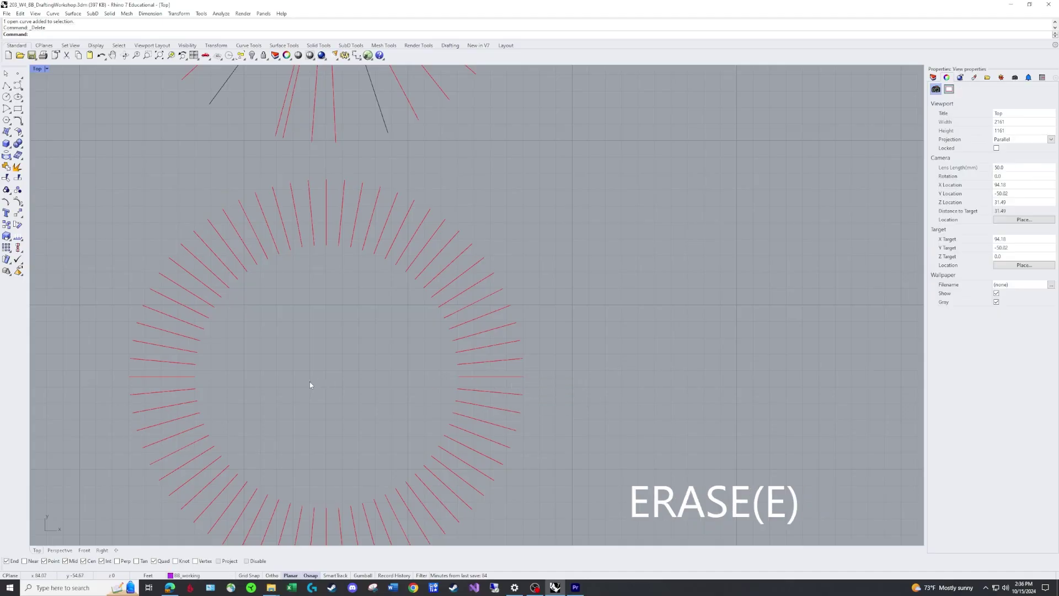
Check the ring's left horizontal line and several upper-right radial lines for overlapping duplicates, leaving nothing selected.
click(180, 376)
click(251, 397)
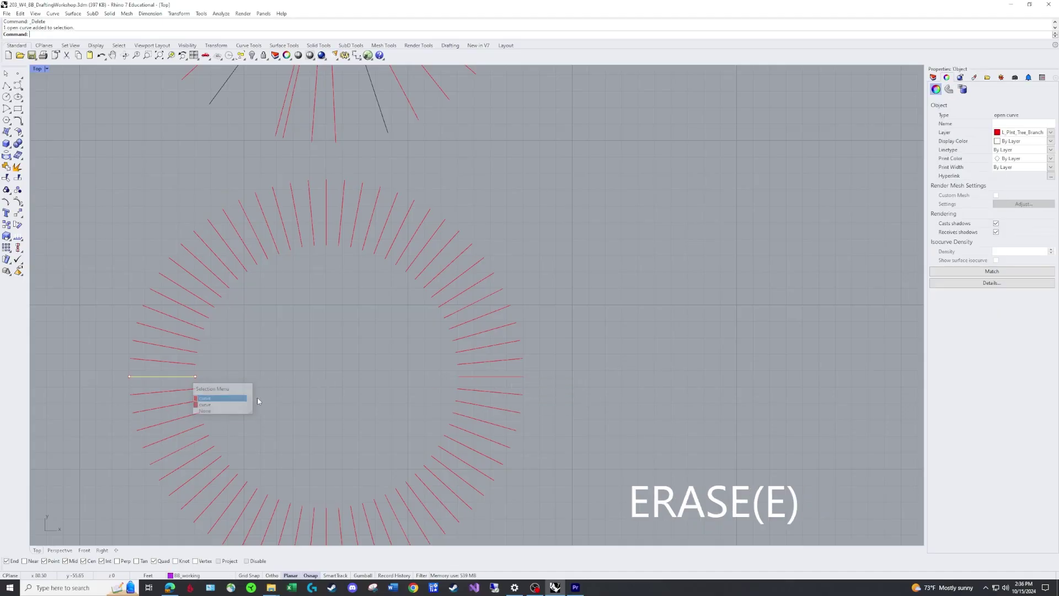
click(359, 401)
click(416, 232)
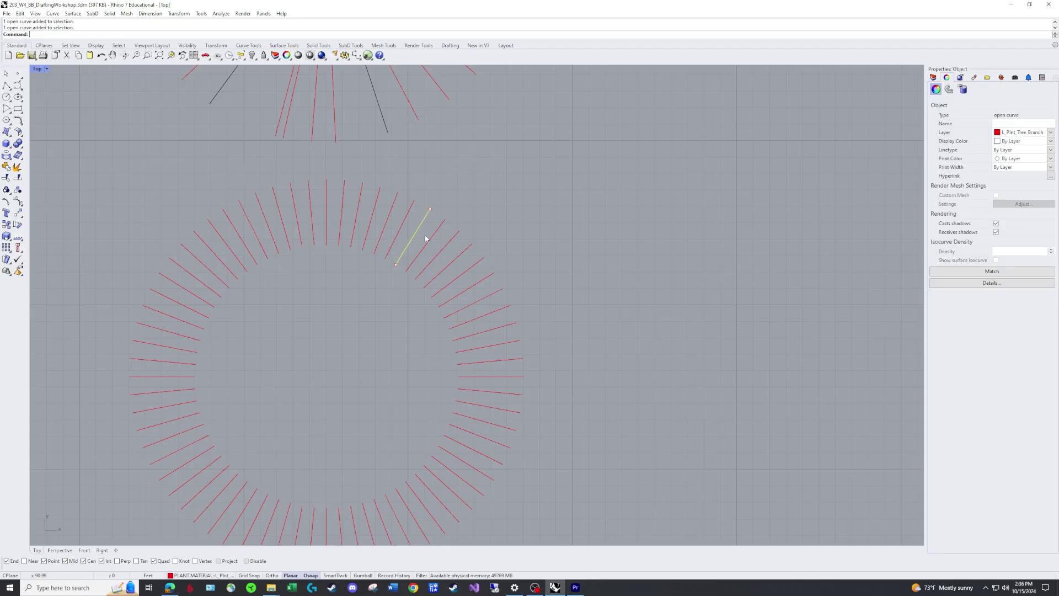
click(428, 241)
click(440, 251)
click(523, 269)
Group the remaining radial lines of the ring again.
scroll(556, 353, down, 4)
drag(601, 491, 197, 234)
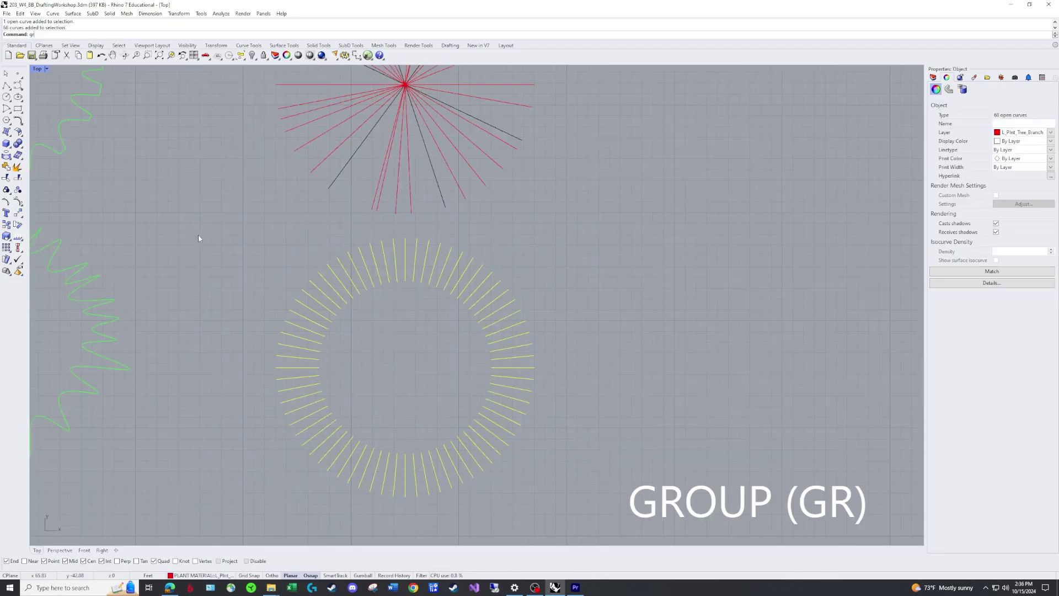
text(gr)
key(Return)
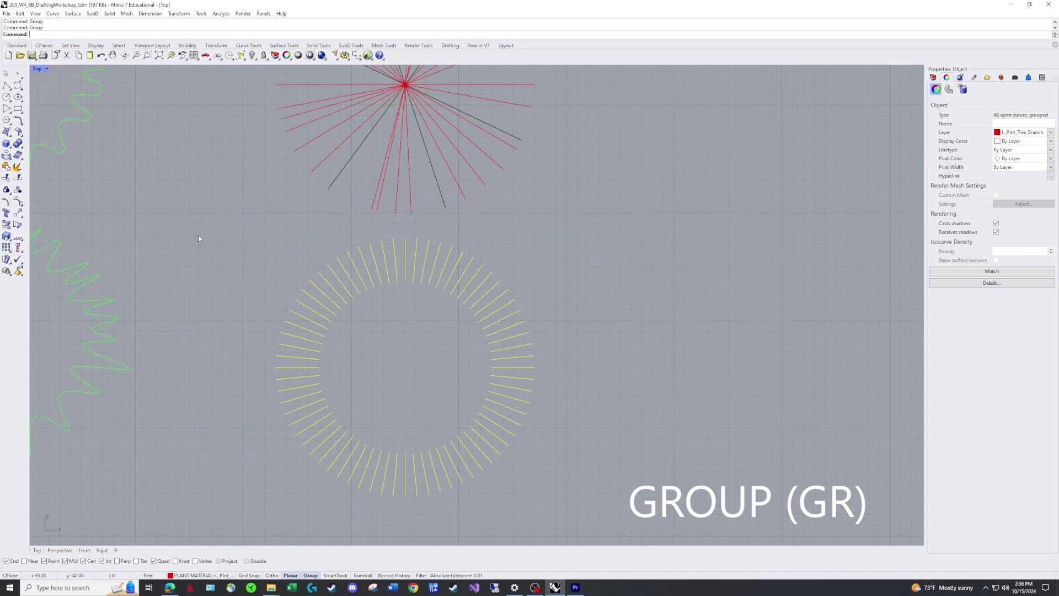